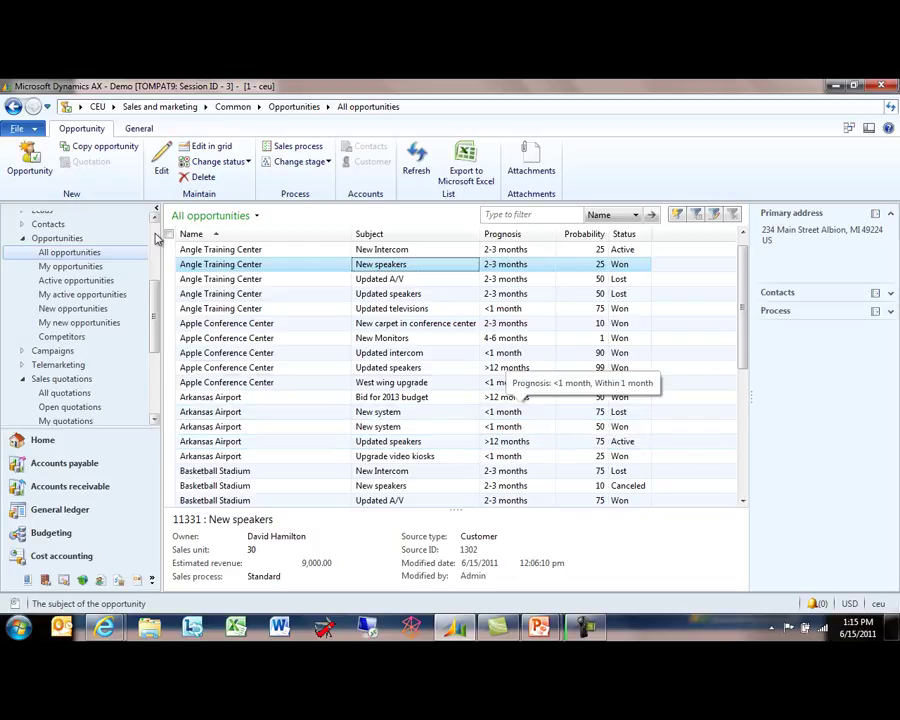
Step: Open the user options and go to the Export to Microsoft Excel settings in the Miscellaneous section
{"action": "left_click", "coordinate": [35, 130]}
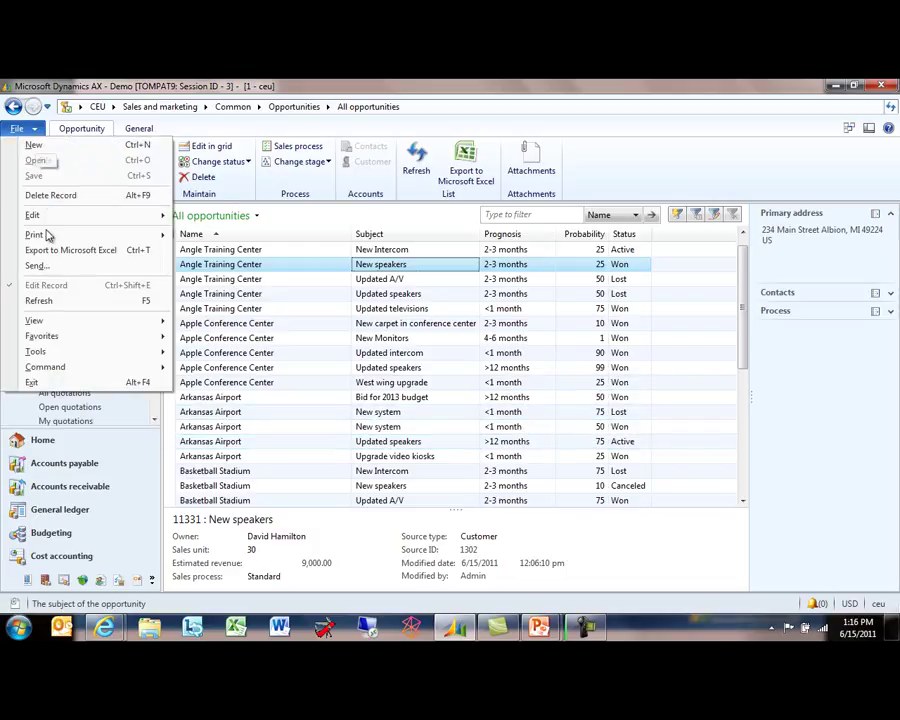
{"action": "mouse_move", "coordinate": [60, 376]}
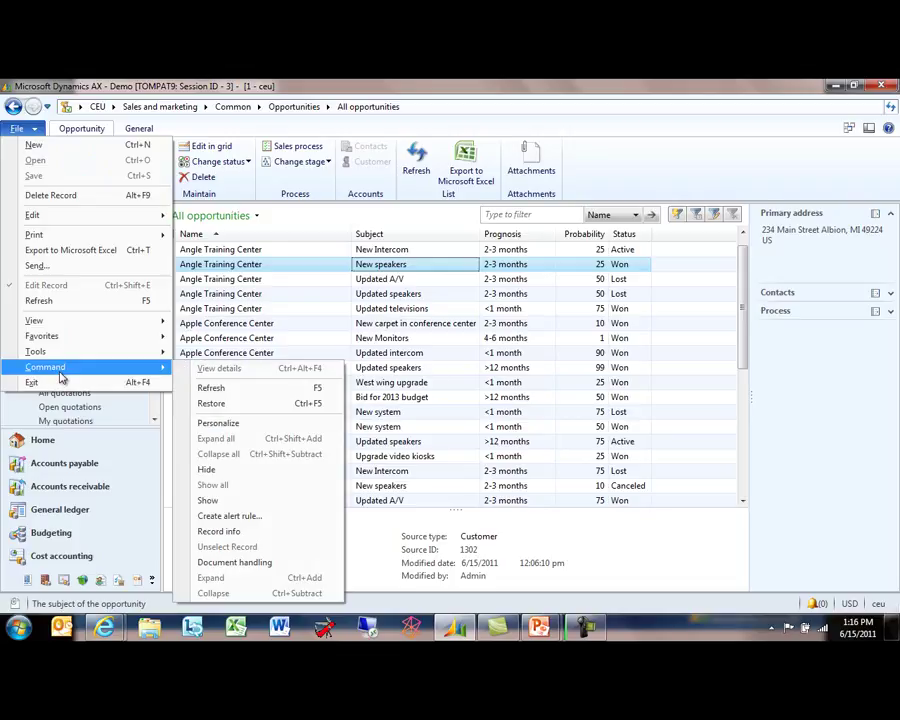
{"action": "mouse_move", "coordinate": [60, 353]}
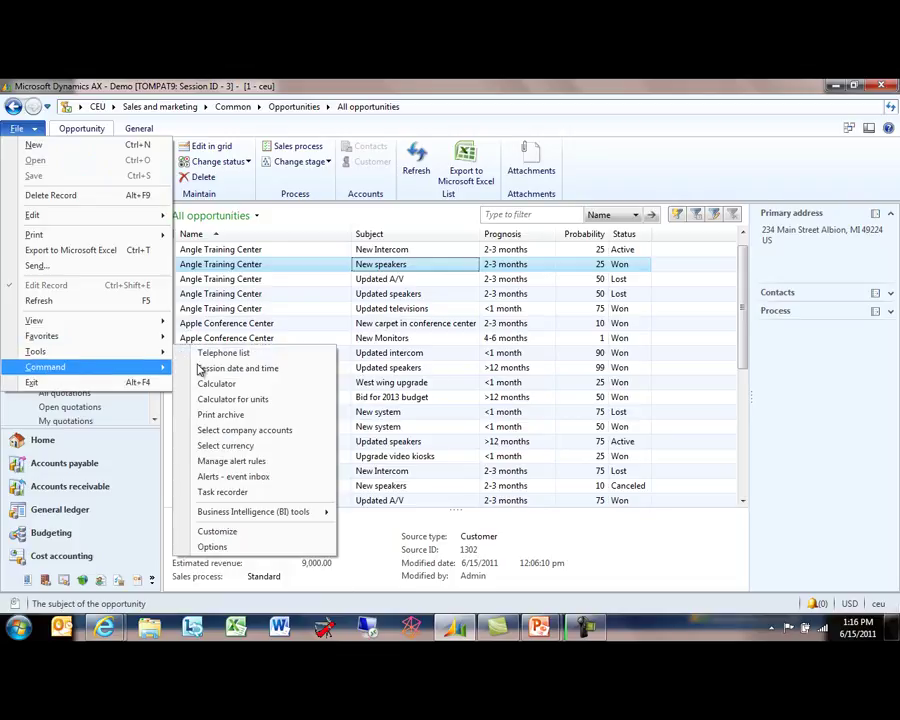
{"action": "left_click", "coordinate": [236, 548]}
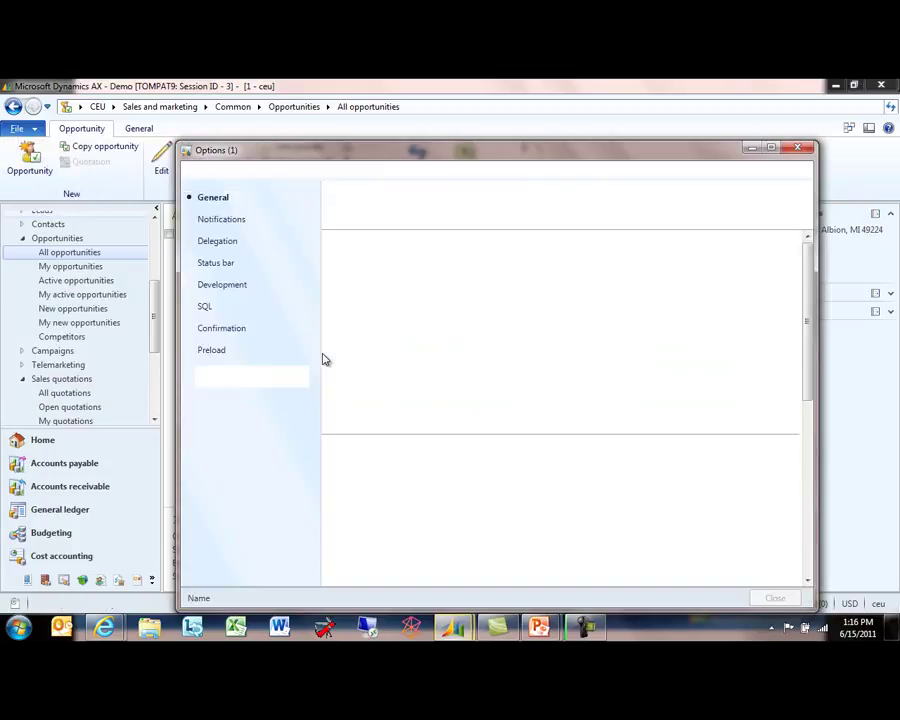
{"action": "left_click_drag", "start_coordinate": [809, 300], "coordinate": [809, 470]}
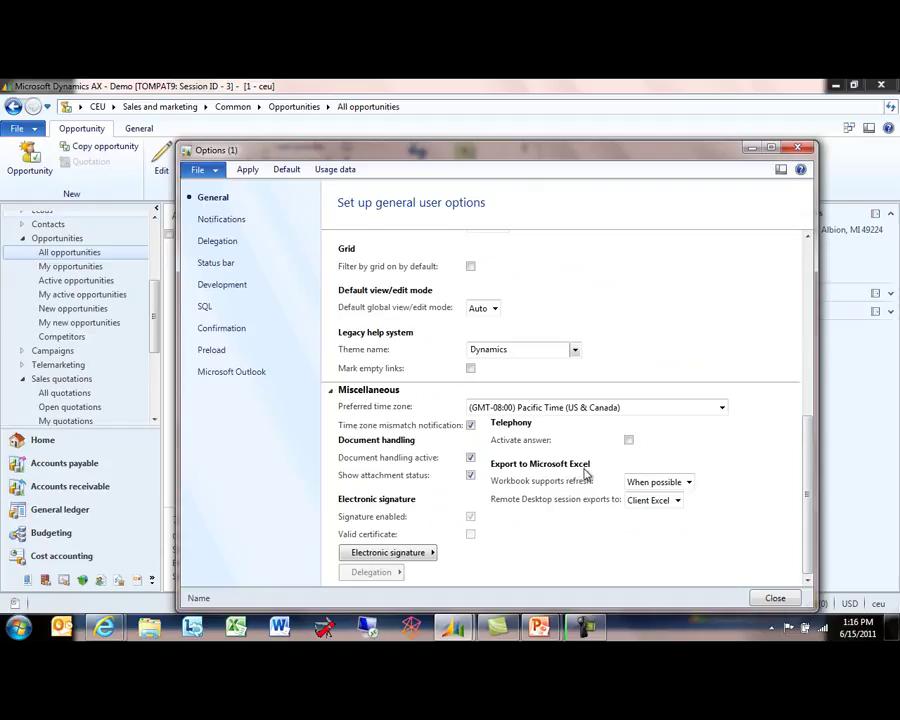
Step: Review the choices for whether exported workbooks support refresh, keeping When possible
{"action": "left_click", "coordinate": [688, 484]}
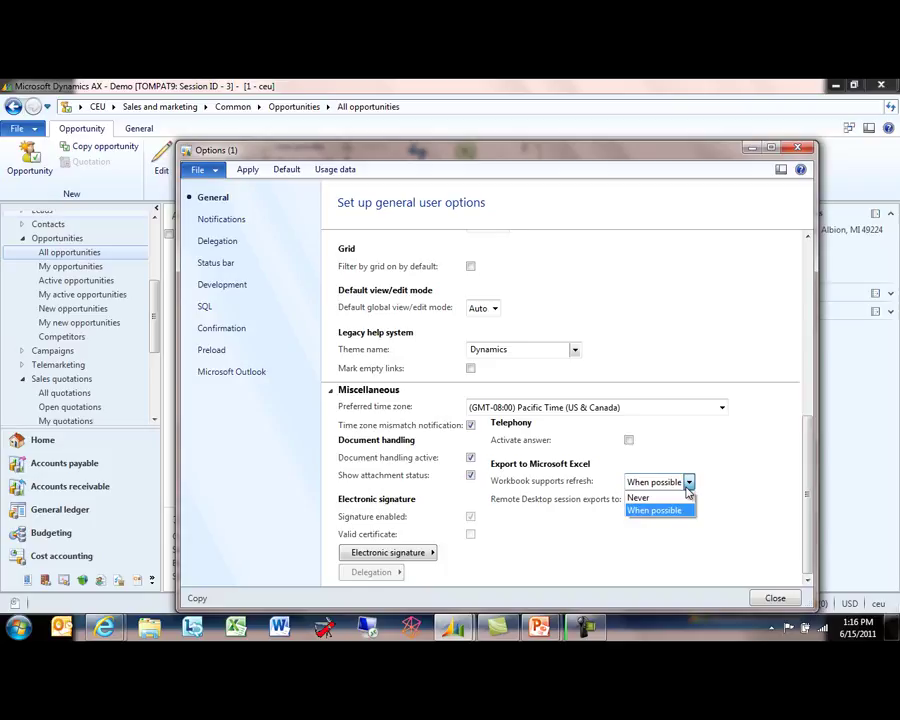
{"action": "left_click", "coordinate": [687, 489]}
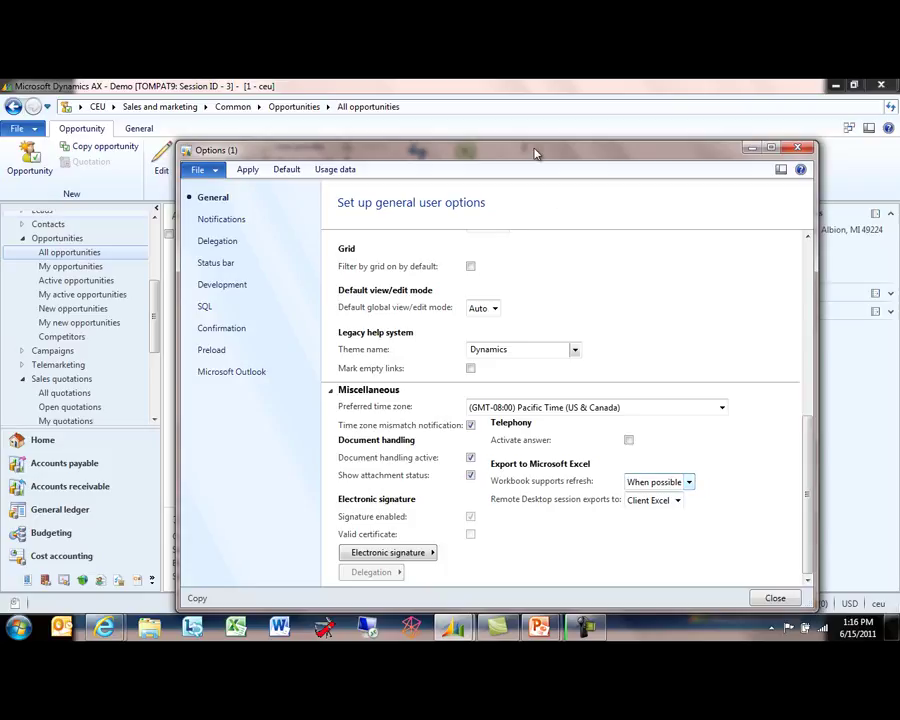
{"action": "left_click_drag", "start_coordinate": [535, 153], "coordinate": [520, 138]}
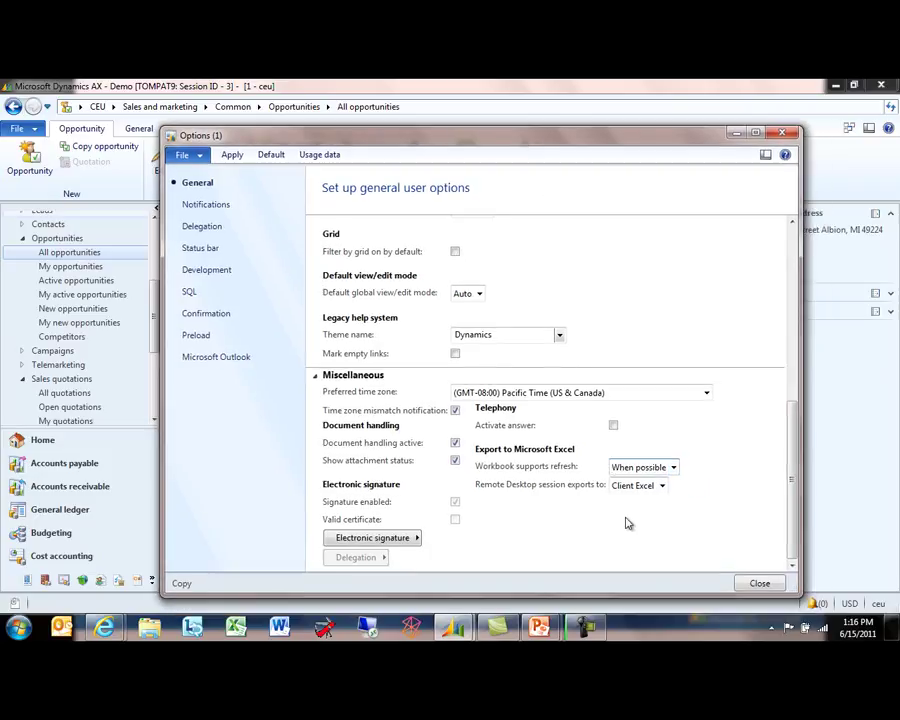
{"action": "left_click", "coordinate": [673, 468]}
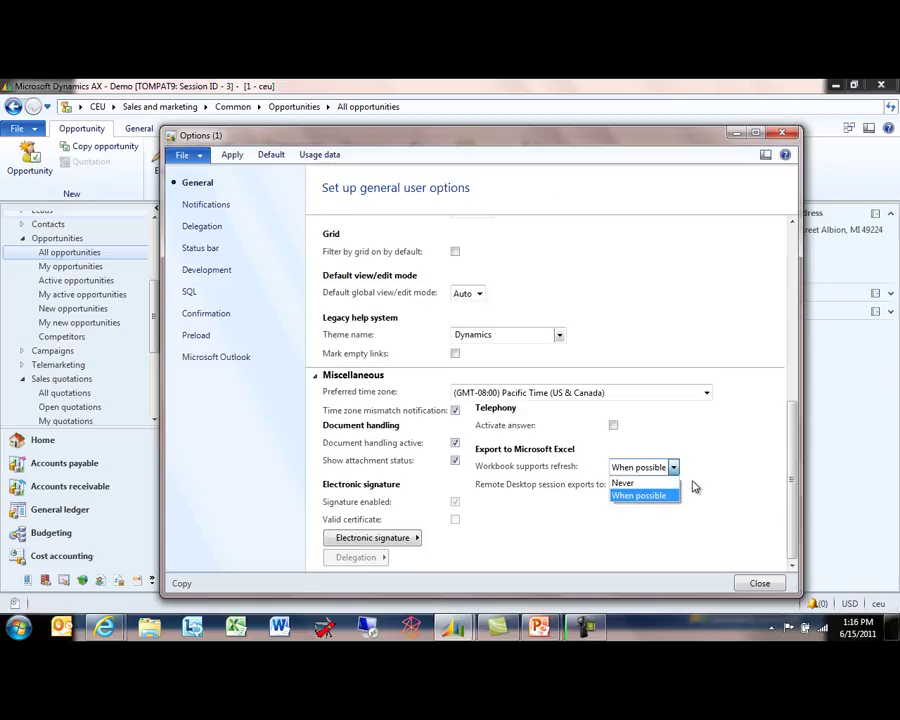
{"action": "left_click", "coordinate": [645, 495]}
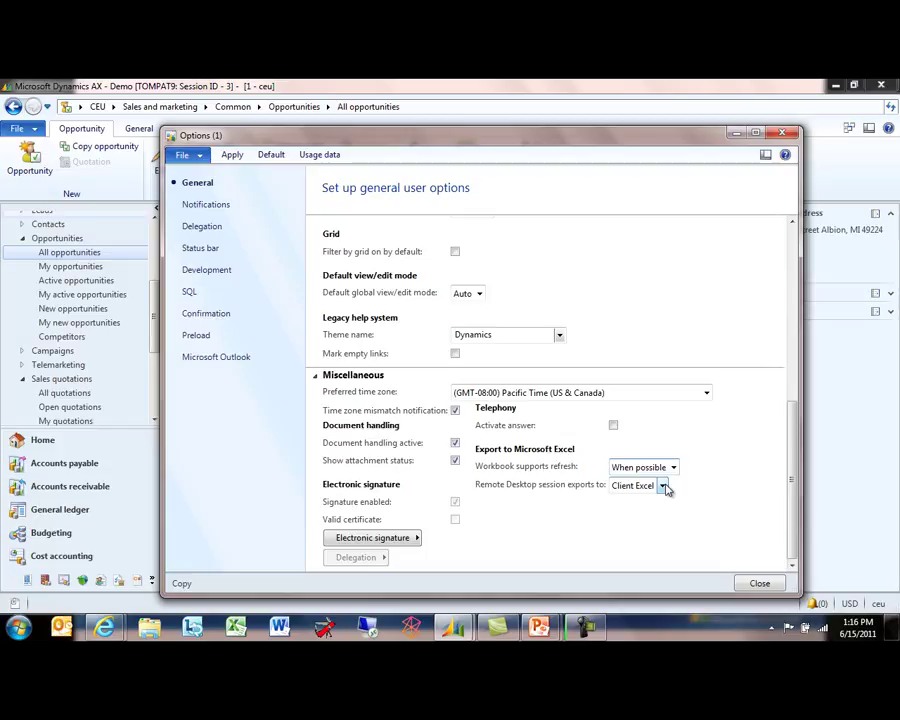
Step: Review where Remote Desktop sessions export to, keeping Client Excel, and close the user options
{"action": "left_click", "coordinate": [662, 486]}
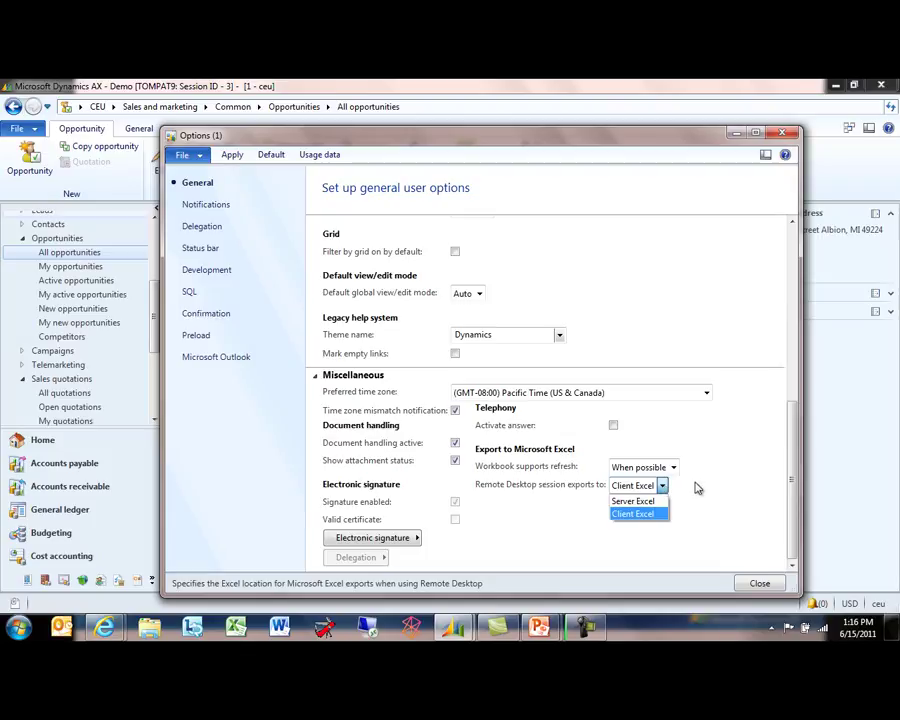
{"action": "left_click", "coordinate": [663, 486]}
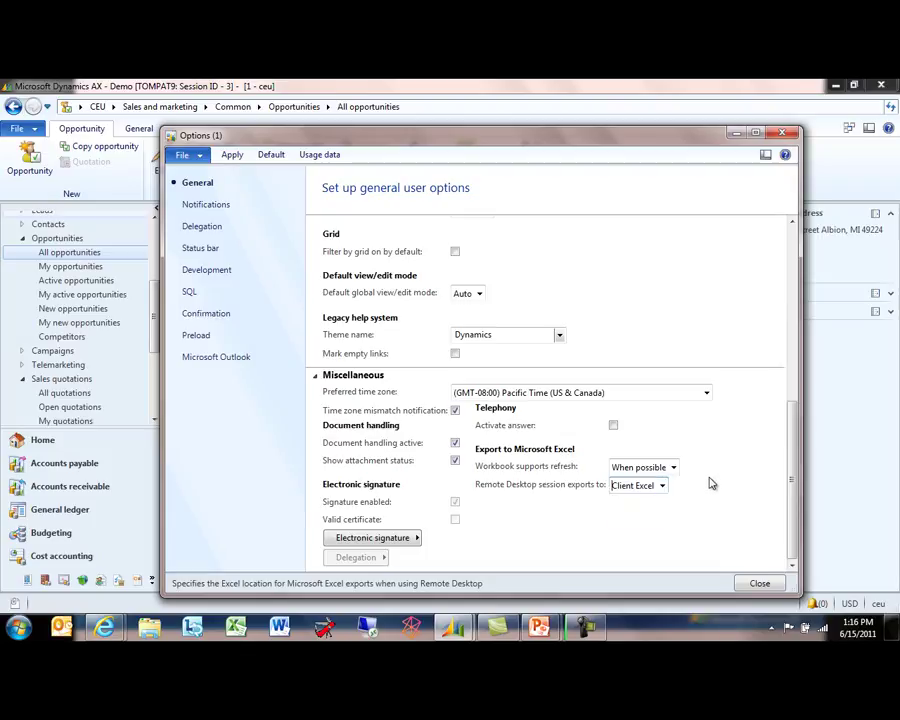
{"action": "left_click", "coordinate": [757, 584]}
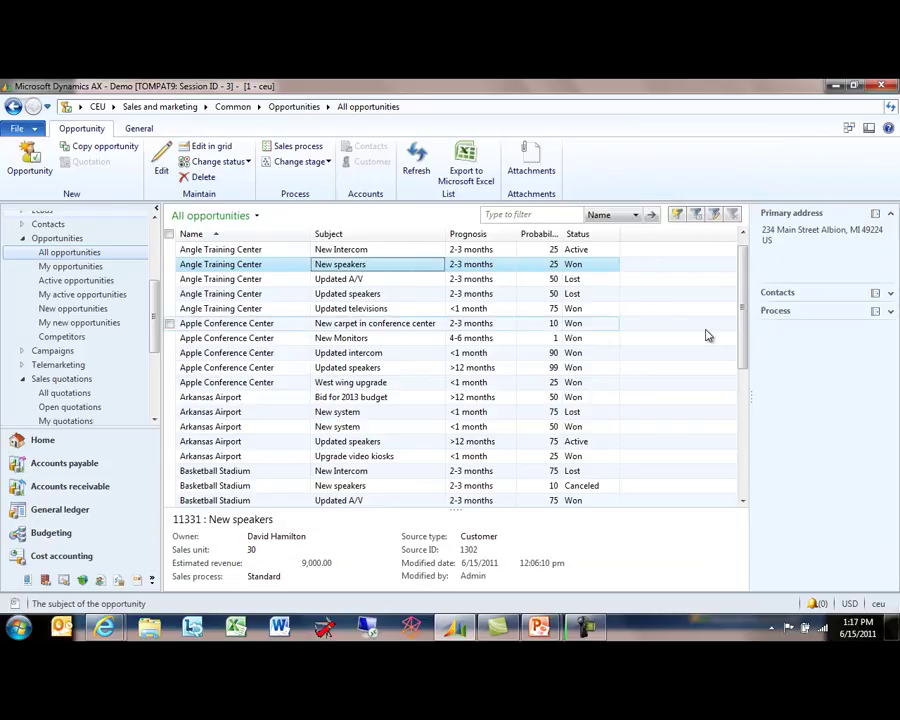
Step: Select the Apple Conference Center opportunity New Monitors and expand its process and contact details
{"action": "left_click", "coordinate": [424, 339]}
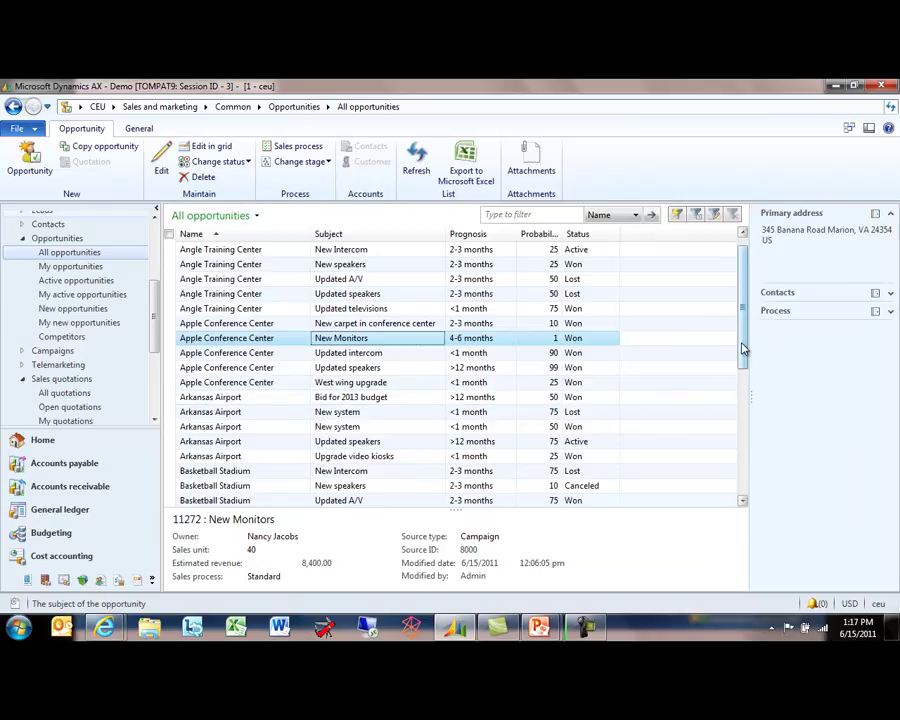
{"action": "mouse_move", "coordinate": [743, 348]}
{"action": "left_mouse_down"}
{"action": "mouse_move", "coordinate": [745, 362]}
{"action": "mouse_move", "coordinate": [745, 335]}
{"action": "left_mouse_up"}
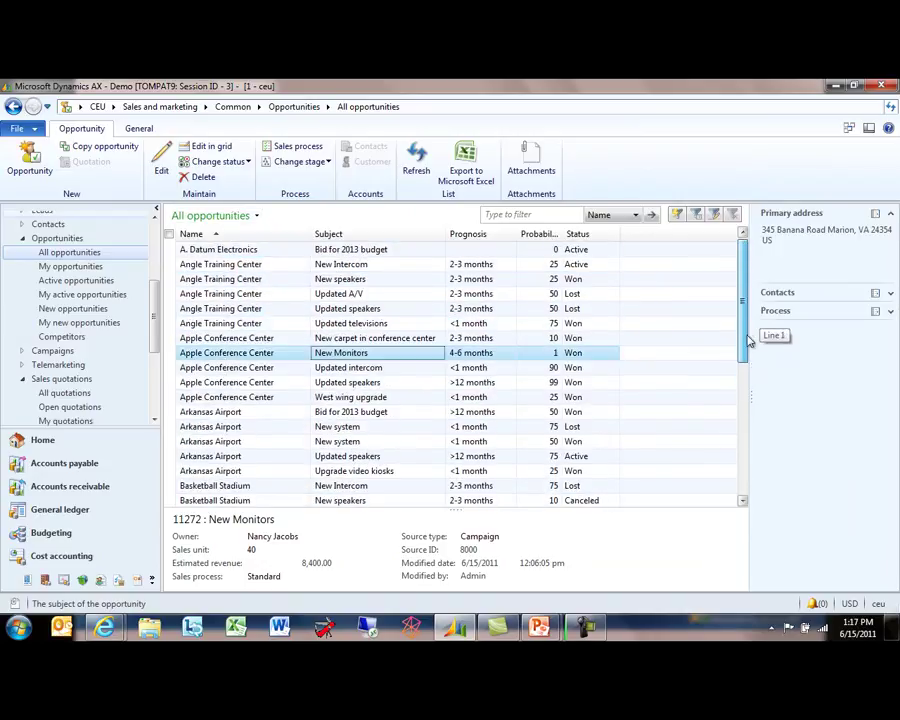
{"action": "left_click", "coordinate": [891, 310]}
{"action": "left_click", "coordinate": [891, 293]}
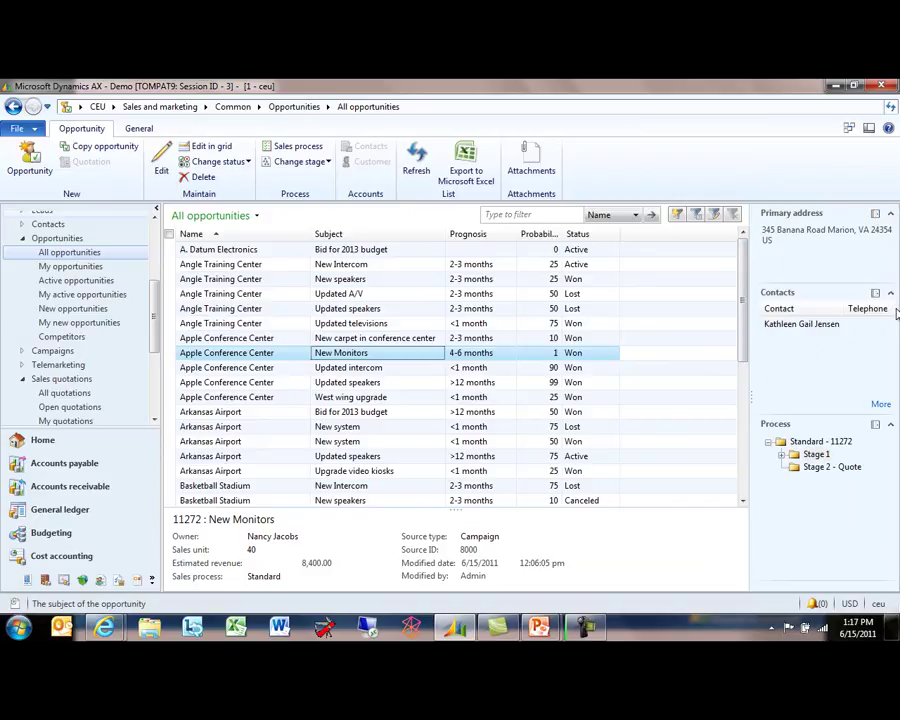
Step: Show all sales quotations and examine the related information for Sunflower Shopping Mall and Contoso Retail Los Angeles
{"action": "left_click", "coordinate": [74, 392]}
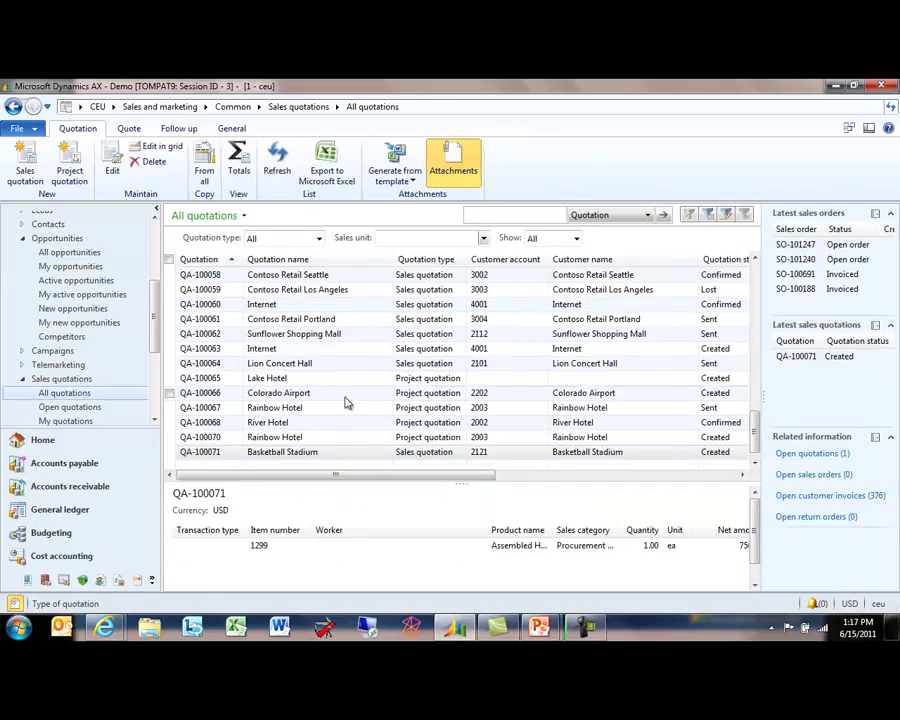
{"action": "left_click", "coordinate": [665, 334]}
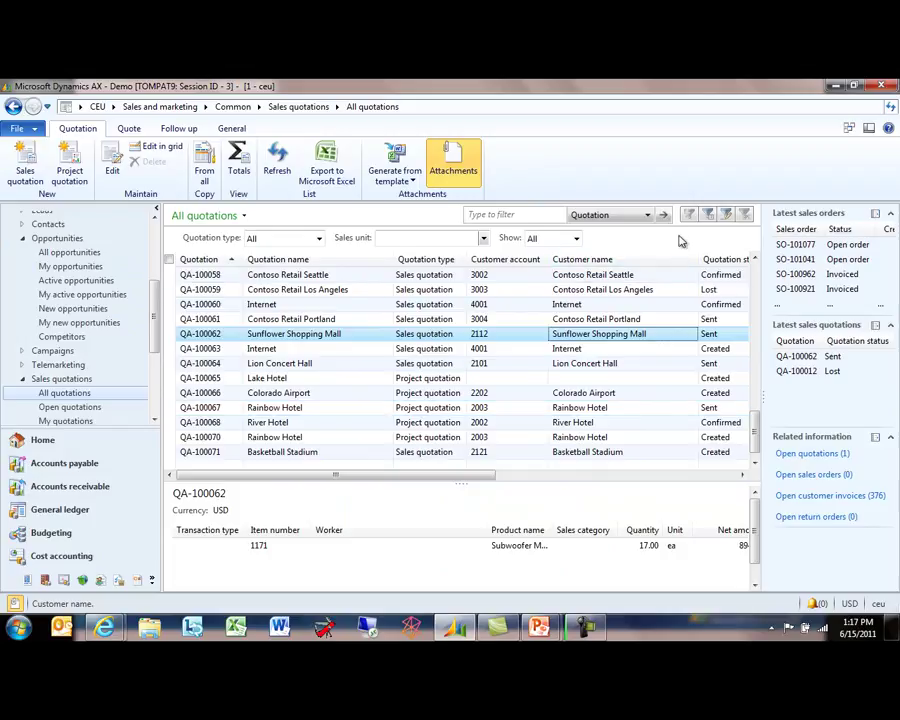
{"action": "left_click", "coordinate": [756, 336]}
{"action": "left_click", "coordinate": [756, 336]}
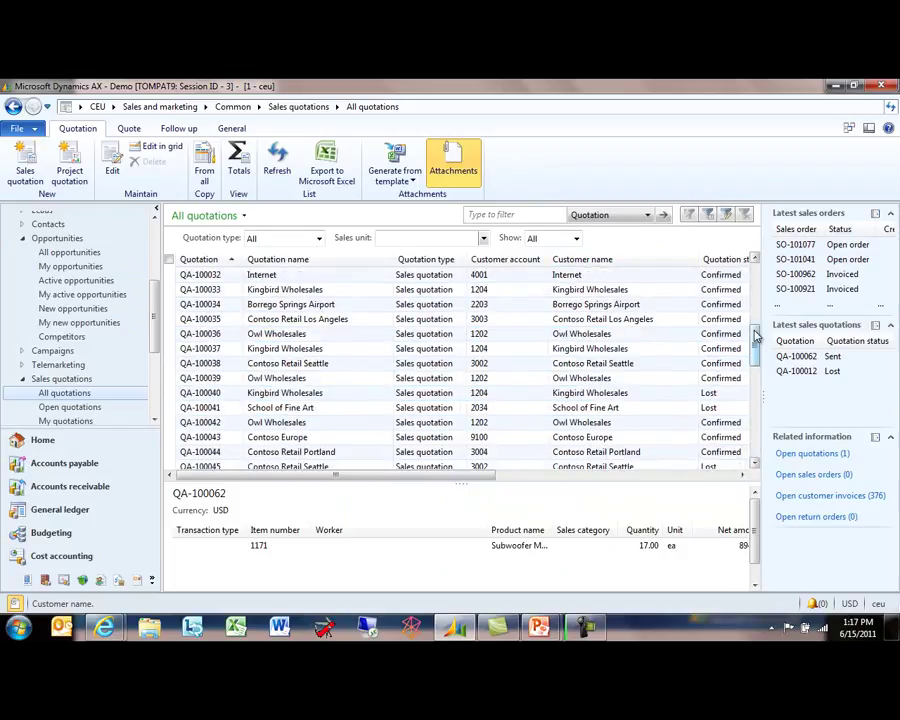
{"action": "left_click", "coordinate": [645, 320]}
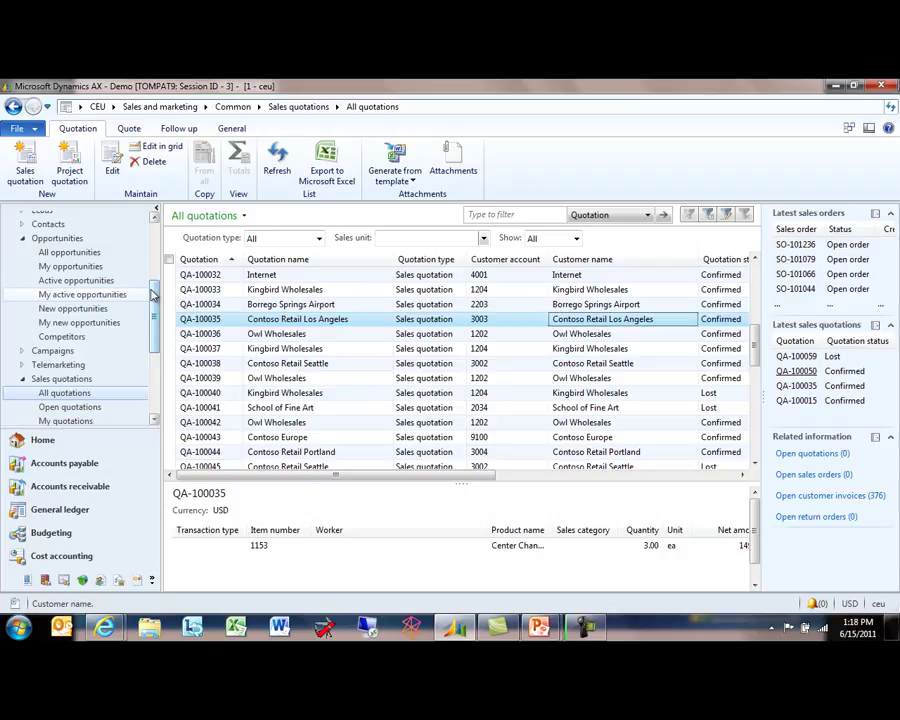
Step: Export the All opportunities list to Microsoft Excel and compare the workbook side by side with the source list
{"action": "scroll", "coordinate": [150, 300], "scroll_direction": "up", "scroll_amount": 4}
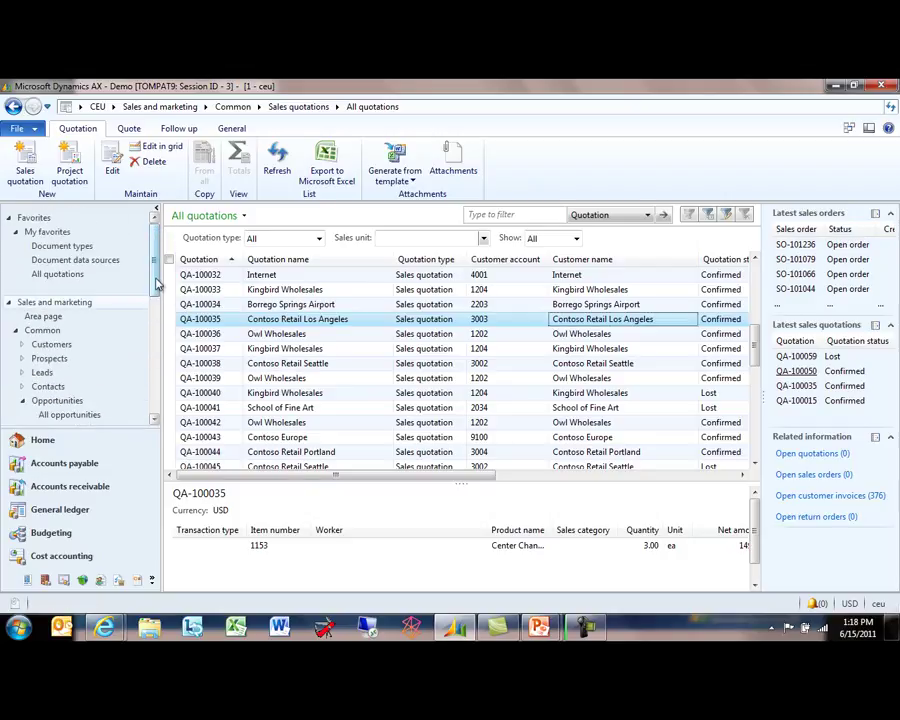
{"action": "scroll", "coordinate": [155, 285], "scroll_direction": "down", "scroll_amount": 3}
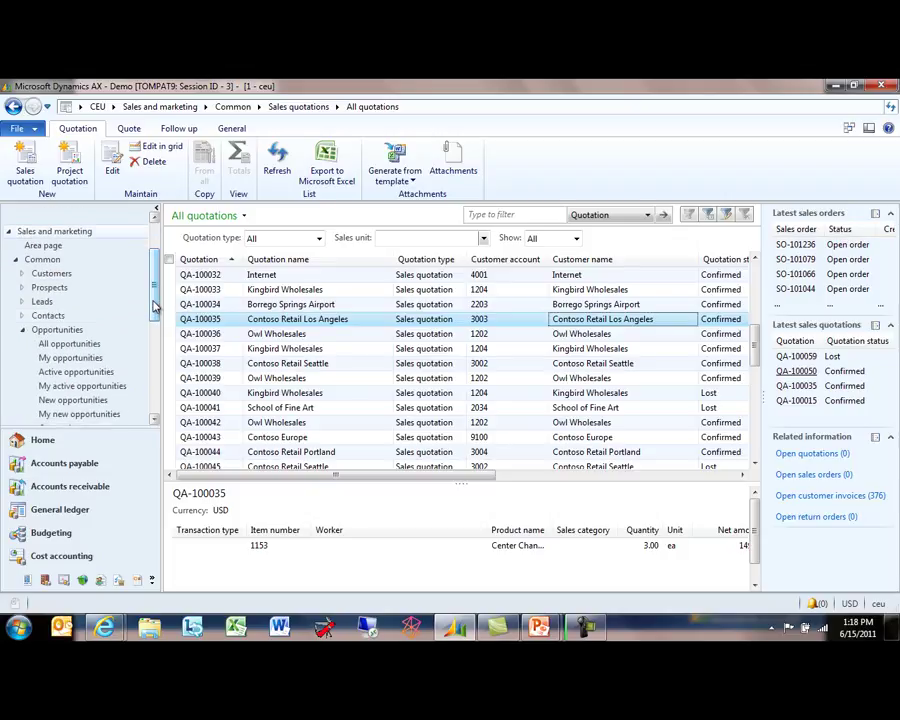
{"action": "left_click", "coordinate": [78, 345]}
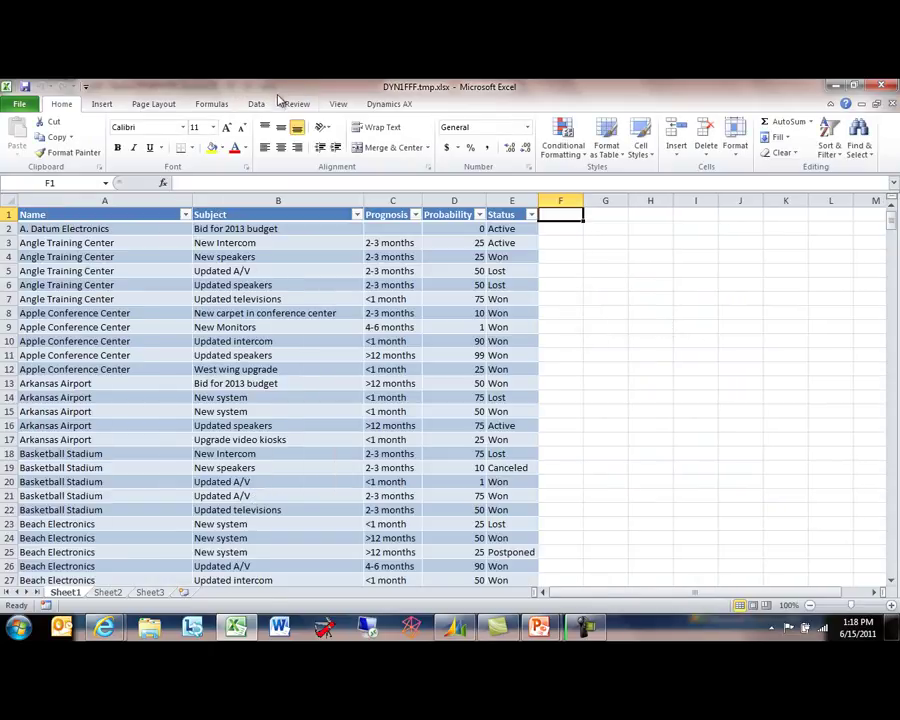
{"action": "key", "text": "super+Right"}
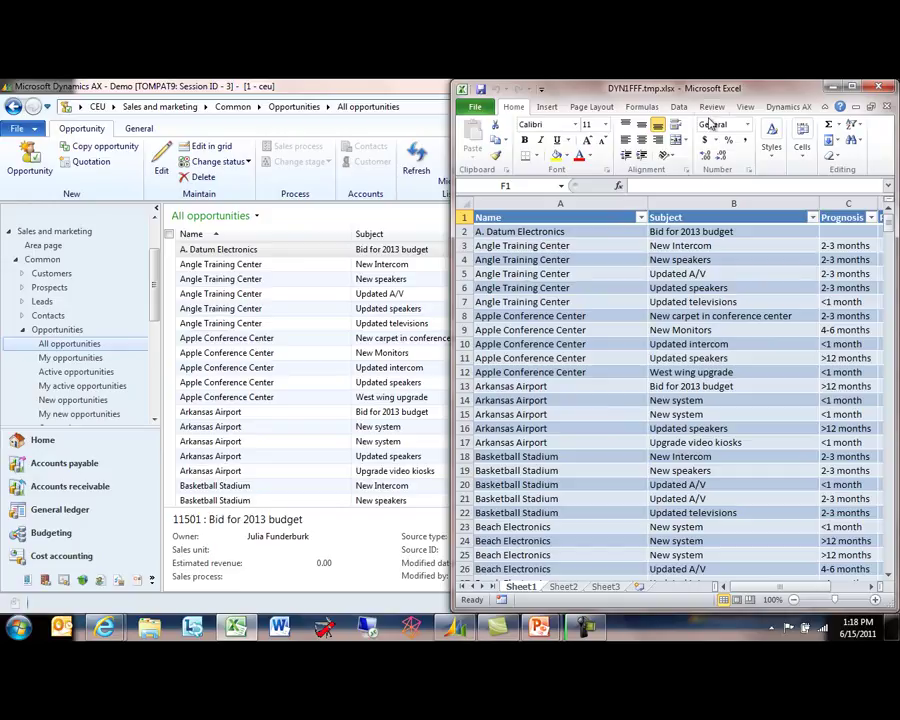
{"action": "double_click", "coordinate": [755, 92]}
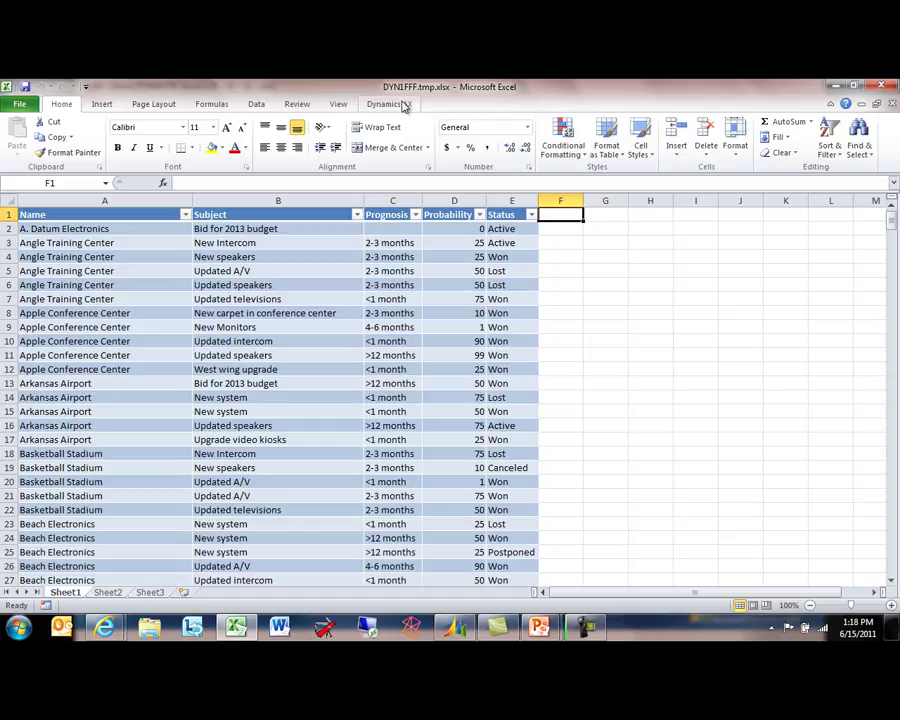
Step: Use the Dynamics AX Field Chooser to add Estimated revenue as a new table column after Status
{"action": "left_click", "coordinate": [395, 105]}
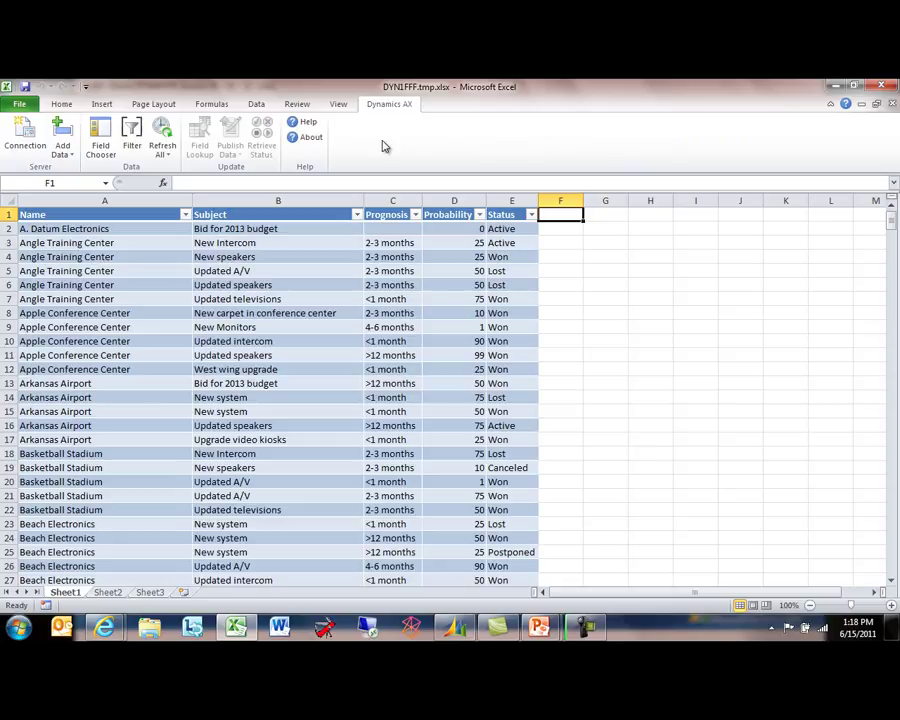
{"action": "left_click", "coordinate": [111, 141]}
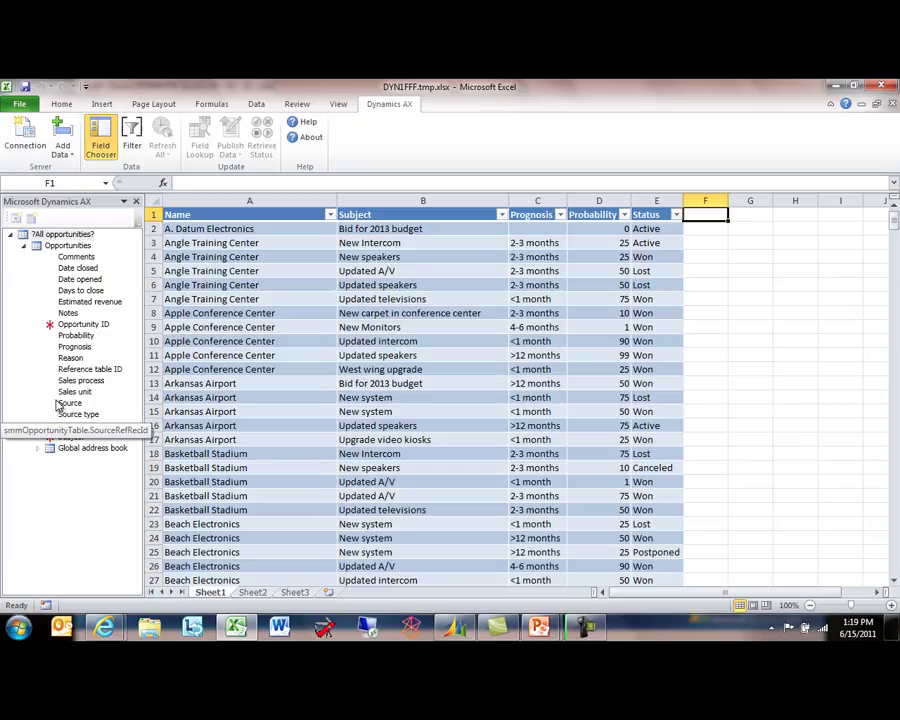
{"action": "left_click", "coordinate": [84, 301]}
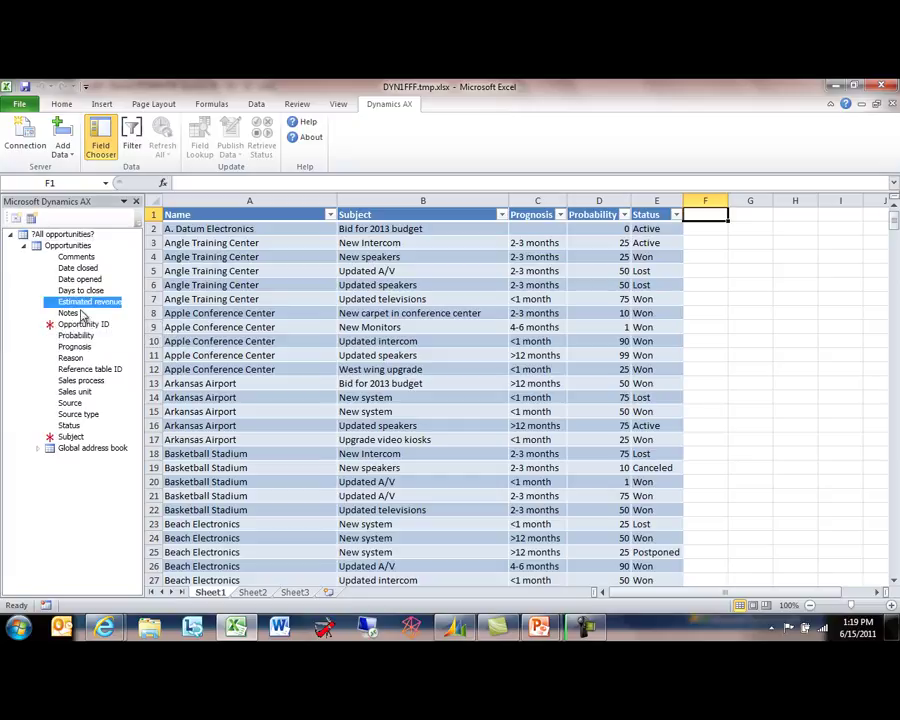
{"action": "left_click_drag", "start_coordinate": [82, 309], "coordinate": [690, 279]}
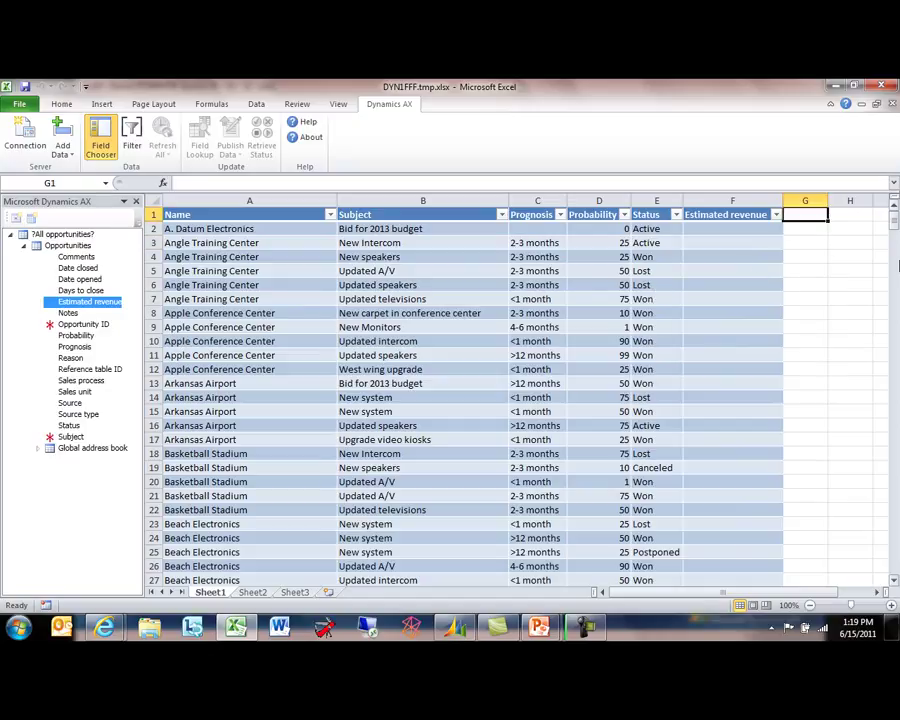
Step: Add a Probable revenue column with its header in G1, close the Field Chooser and refresh all table data
{"action": "type", "text": "Pro"}
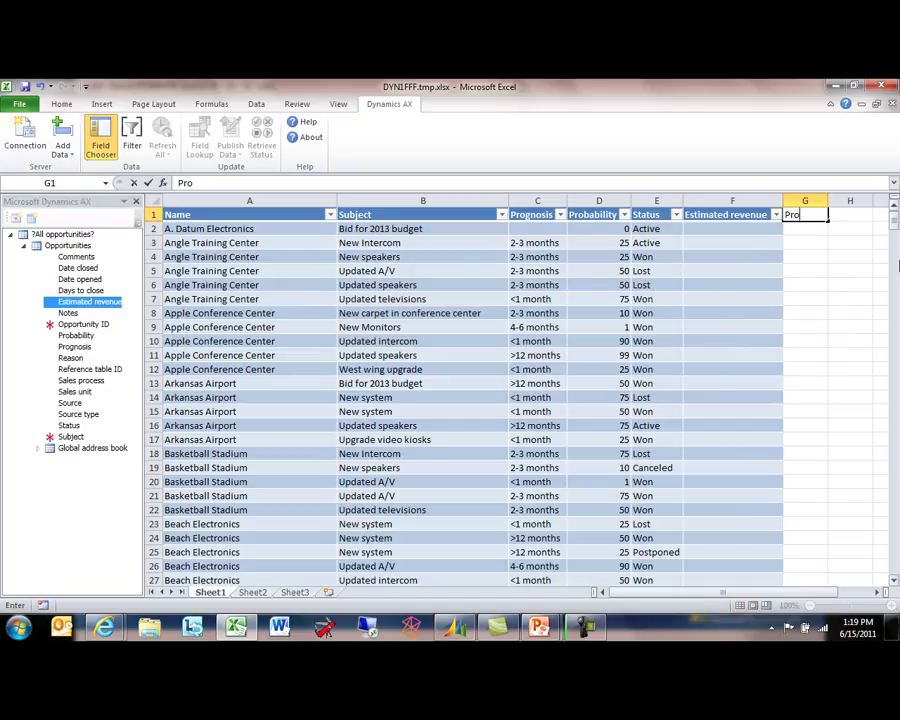
{"action": "type", "text": "bable revenue"}
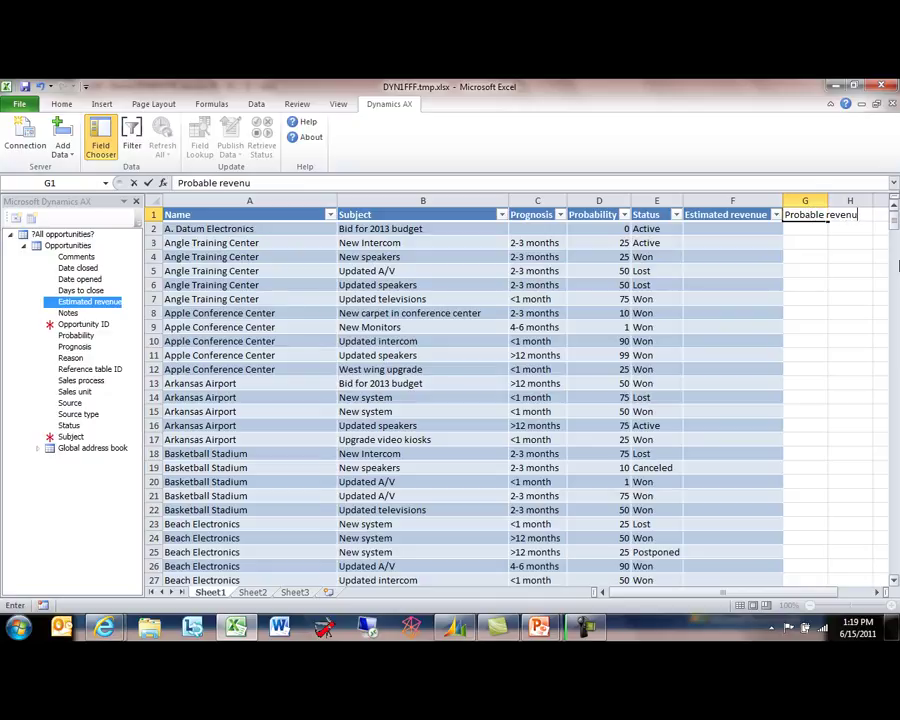
{"action": "key", "text": "Return"}
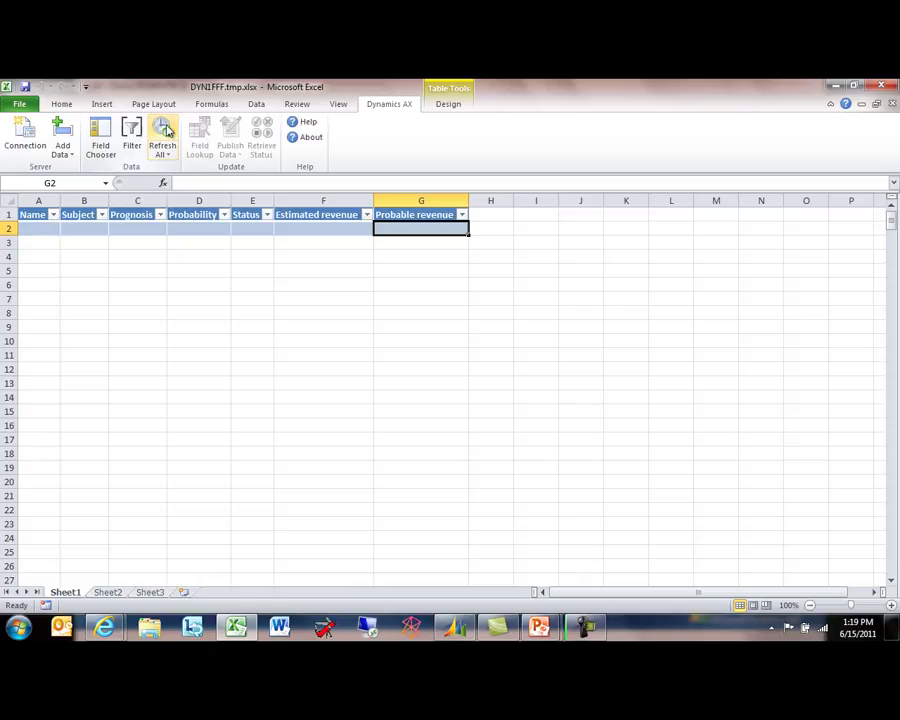
{"action": "left_click", "coordinate": [164, 138]}
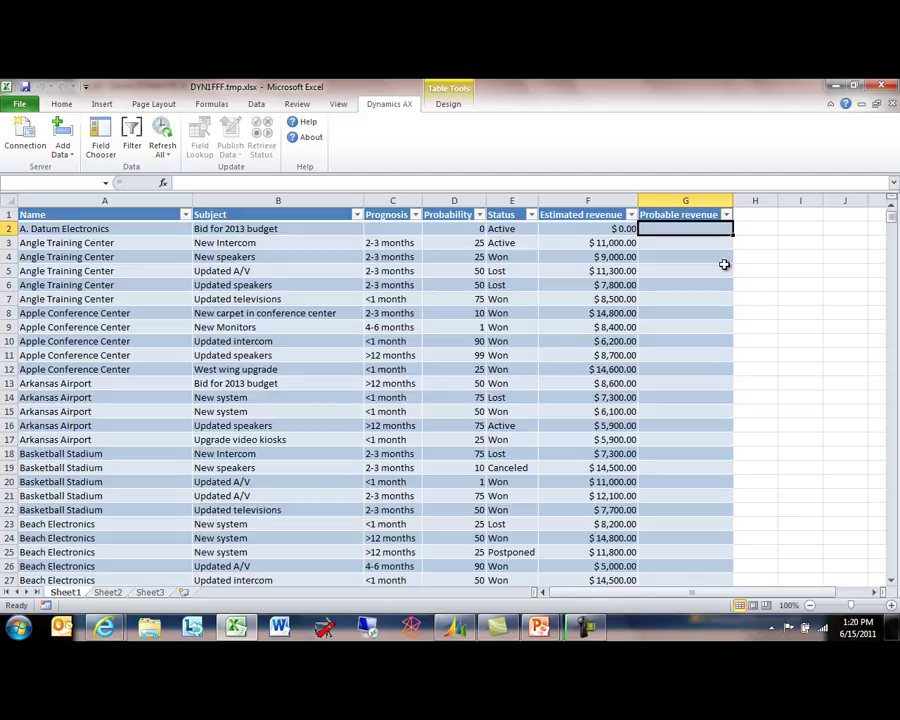
Step: Fill the Probable revenue column with a formula multiplying Estimated revenue by Probability and dividing by 100
{"action": "type", "text": "="}
{"action": "left_click", "coordinate": [587, 229]}
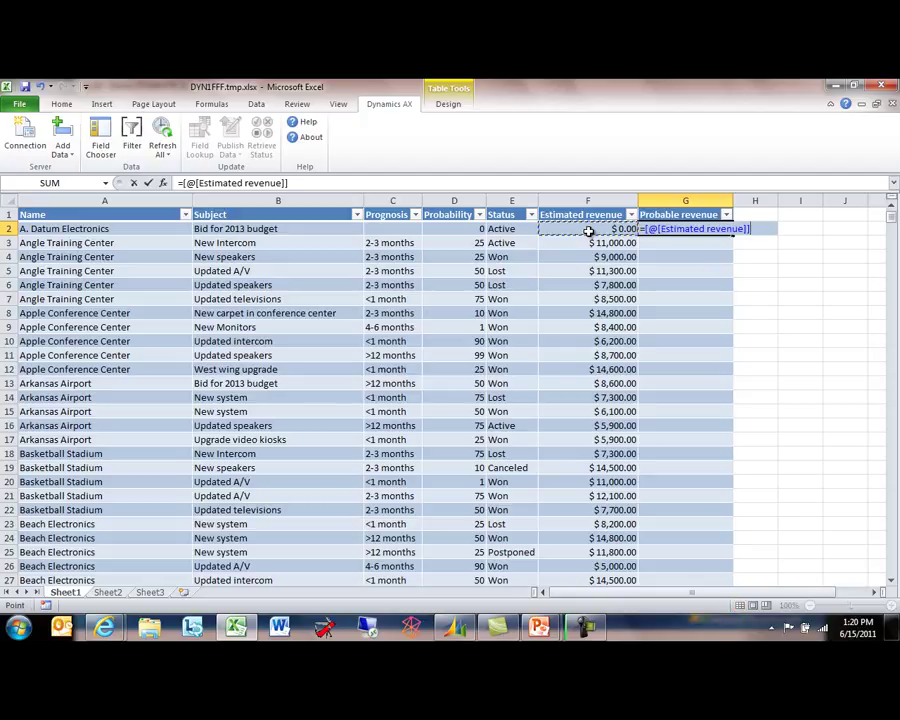
{"action": "type", "text": "*"}
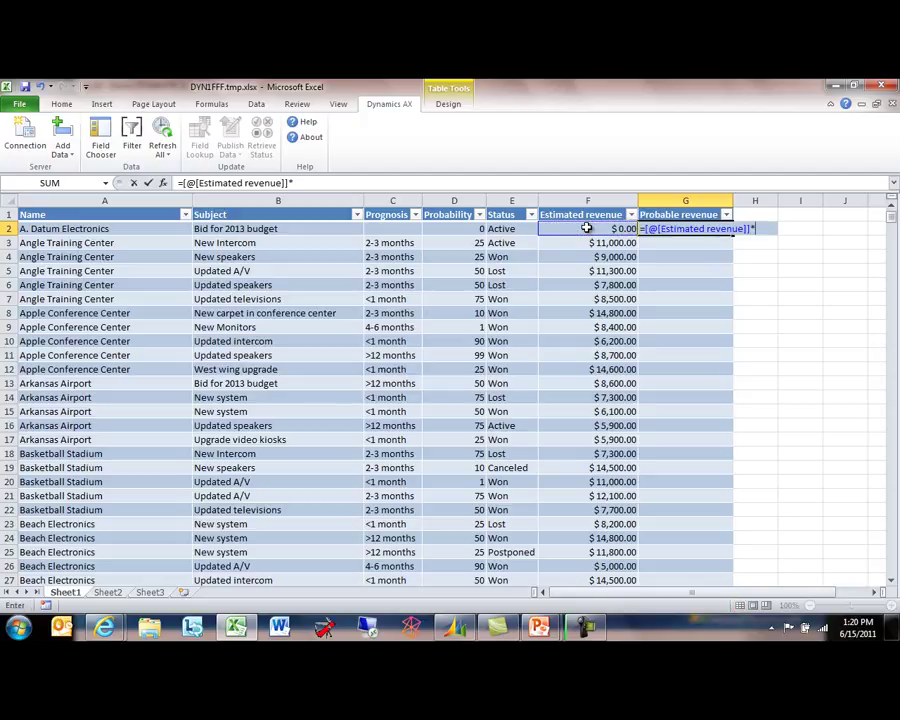
{"action": "left_click", "coordinate": [455, 230]}
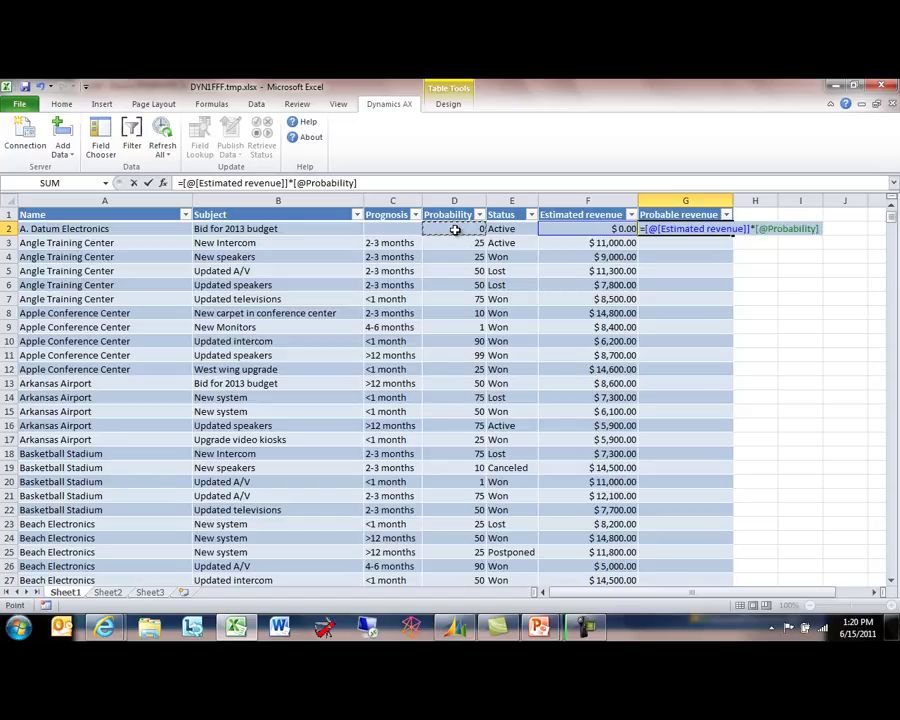
{"action": "type", "text": "/"}
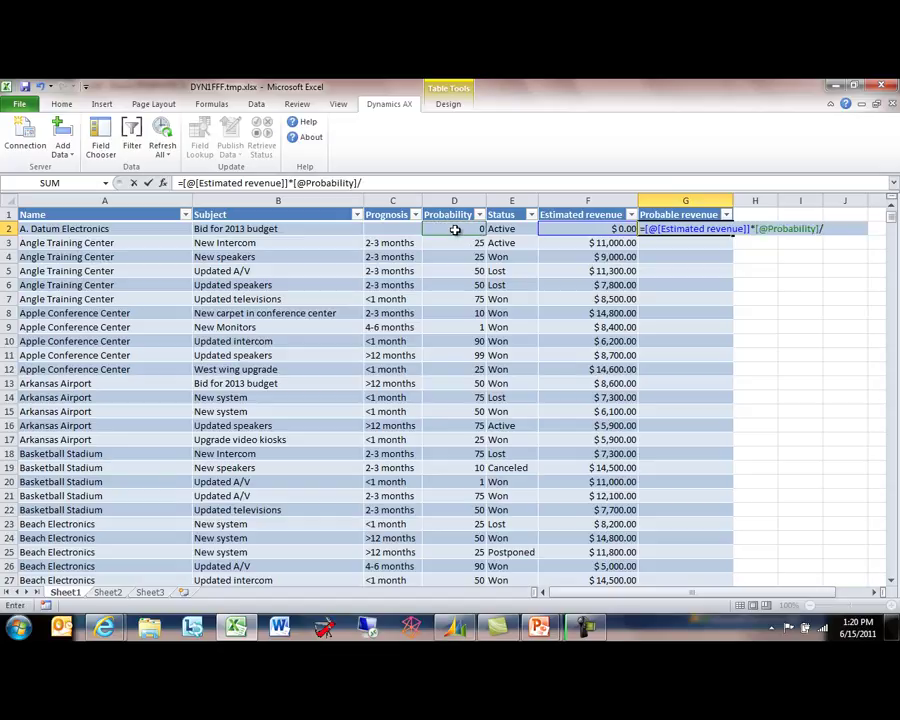
{"action": "type", "text": "100"}
{"action": "key", "text": "Return"}
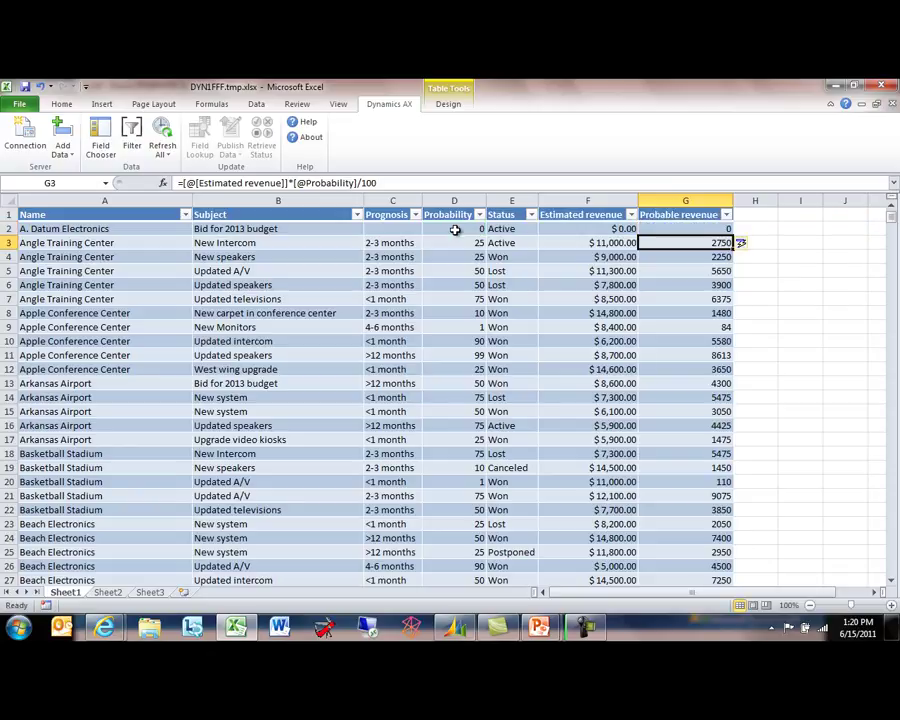
Step: Format the Probable revenue column as Accounting and remove the decimal places from both the Probable revenue and Estimated revenue columns
{"action": "left_click", "coordinate": [684, 200]}
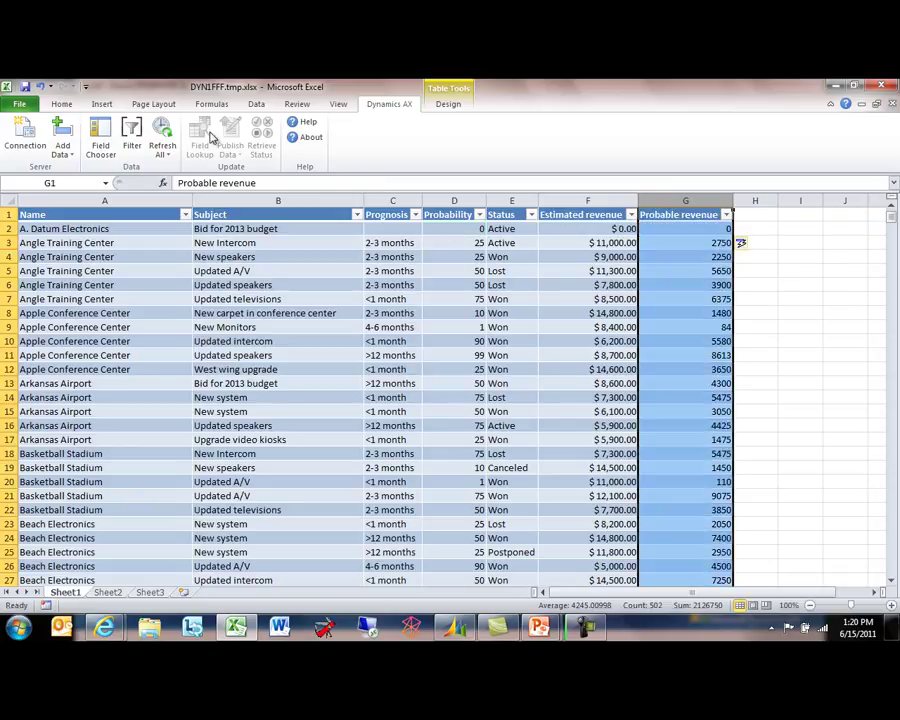
{"action": "left_click", "coordinate": [62, 104]}
{"action": "left_click", "coordinate": [447, 148]}
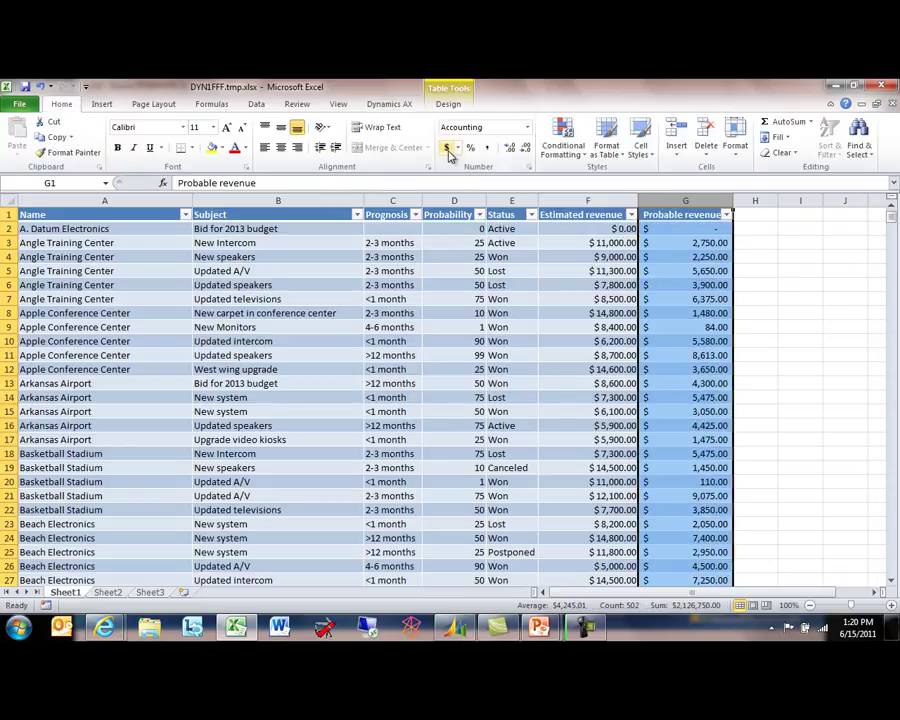
{"action": "left_click", "coordinate": [520, 148]}
{"action": "left_click", "coordinate": [520, 148]}
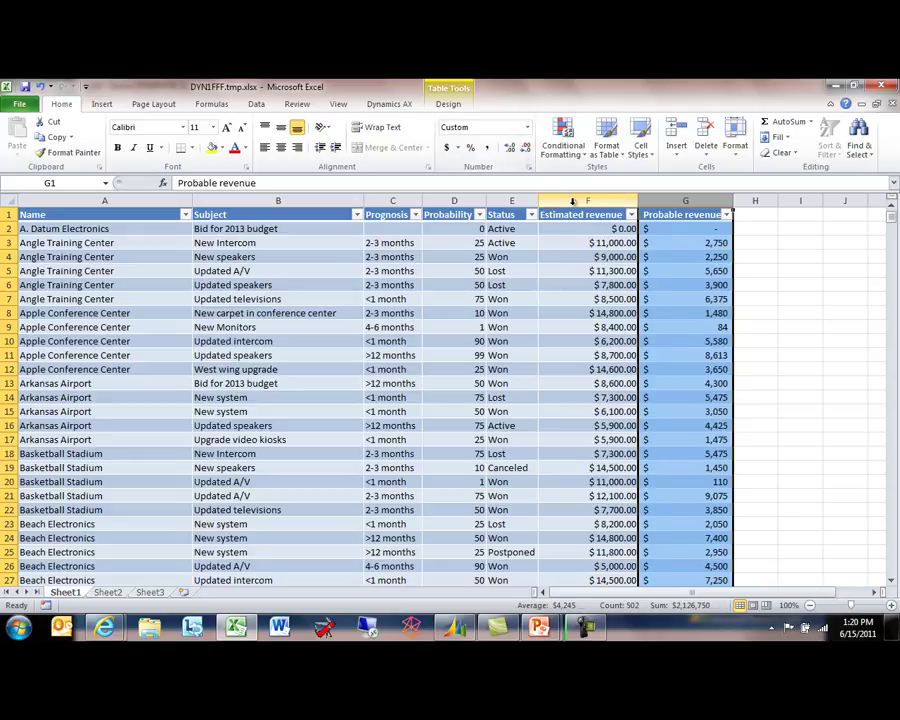
{"action": "left_click", "coordinate": [572, 201]}
{"action": "left_click", "coordinate": [520, 148]}
{"action": "left_click", "coordinate": [520, 148]}
Step: Apply green gradient data bars to the Probable revenue column as conditional formatting
{"action": "left_click", "coordinate": [670, 201]}
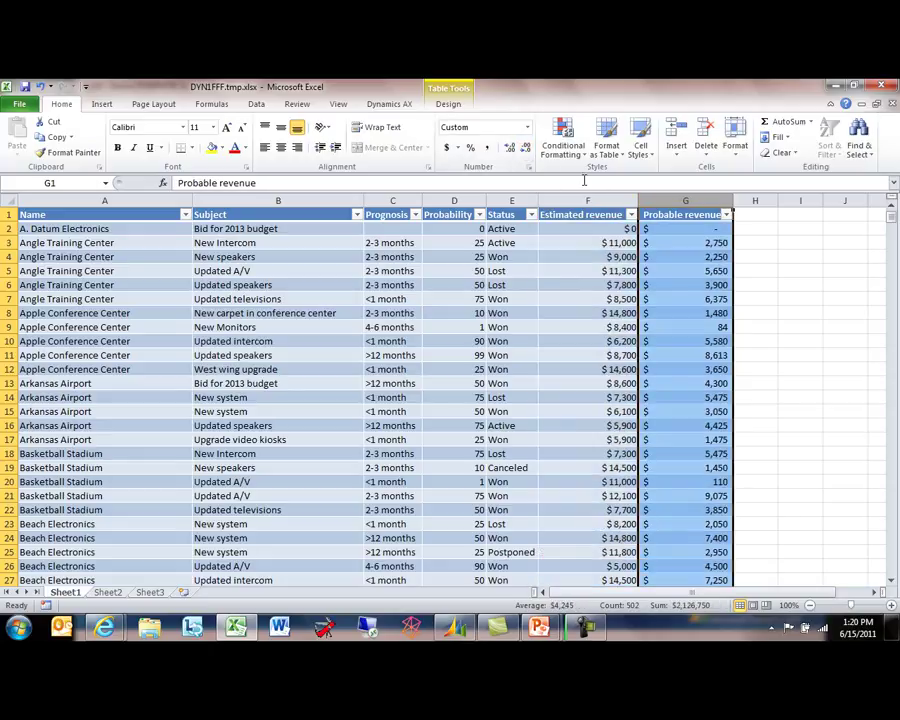
{"action": "left_click", "coordinate": [572, 150]}
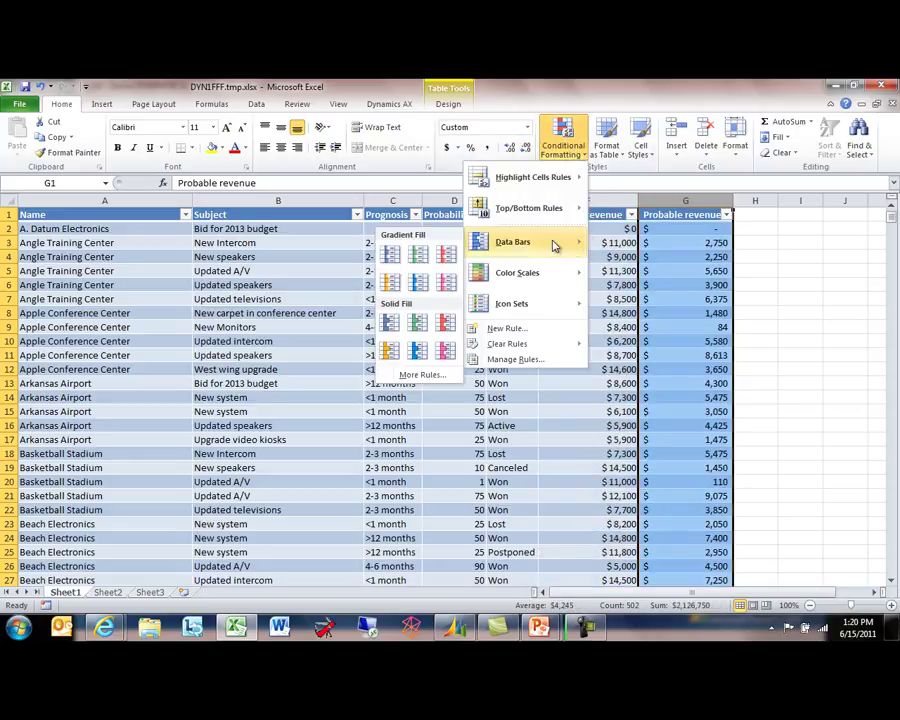
{"action": "left_click", "coordinate": [418, 254]}
{"action": "left_click", "coordinate": [790, 310]}
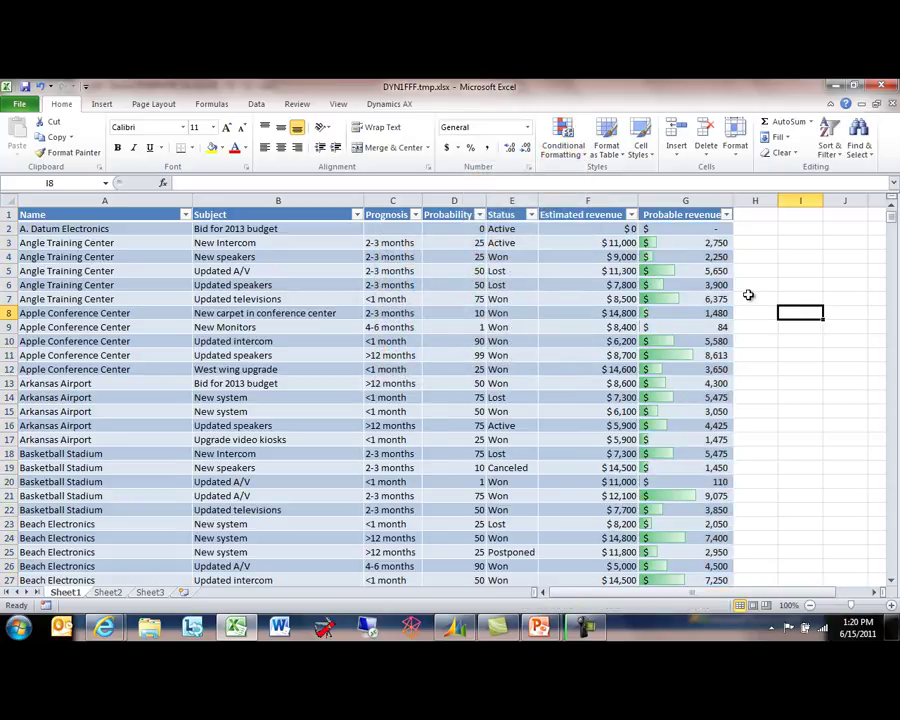
{"action": "left_click", "coordinate": [106, 105]}
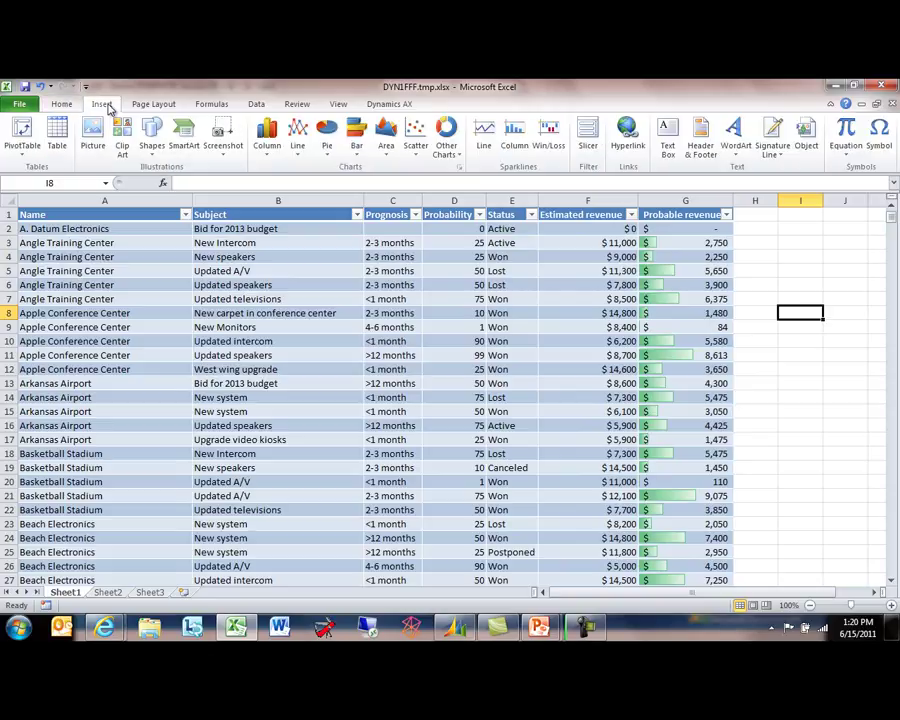
{"action": "left_click", "coordinate": [24, 156]}
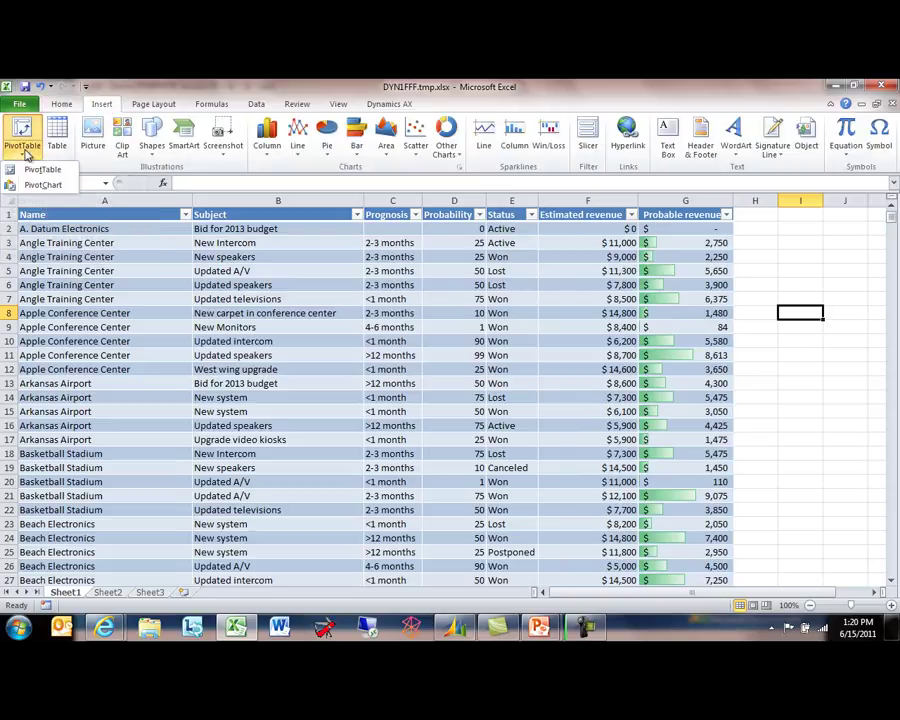
{"action": "left_click", "coordinate": [27, 187]}
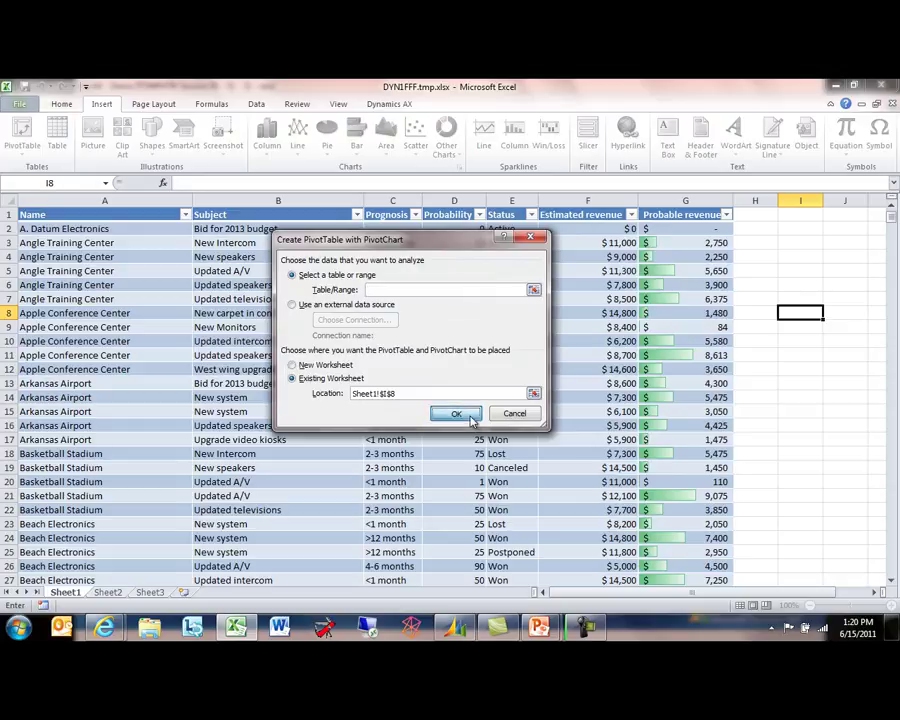
{"action": "left_click", "coordinate": [471, 418]}
{"action": "left_click", "coordinate": [456, 382]}
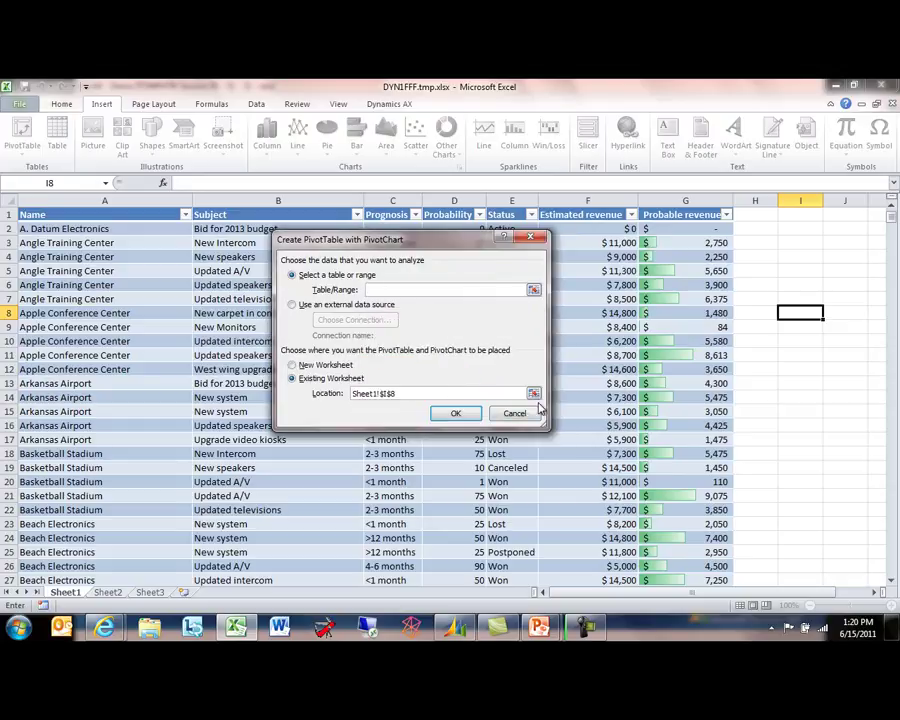
{"action": "left_click", "coordinate": [512, 413]}
Step: Create a PivotChart with its PivotTable from the opportunities table on a new worksheet
{"action": "left_click", "coordinate": [440, 285]}
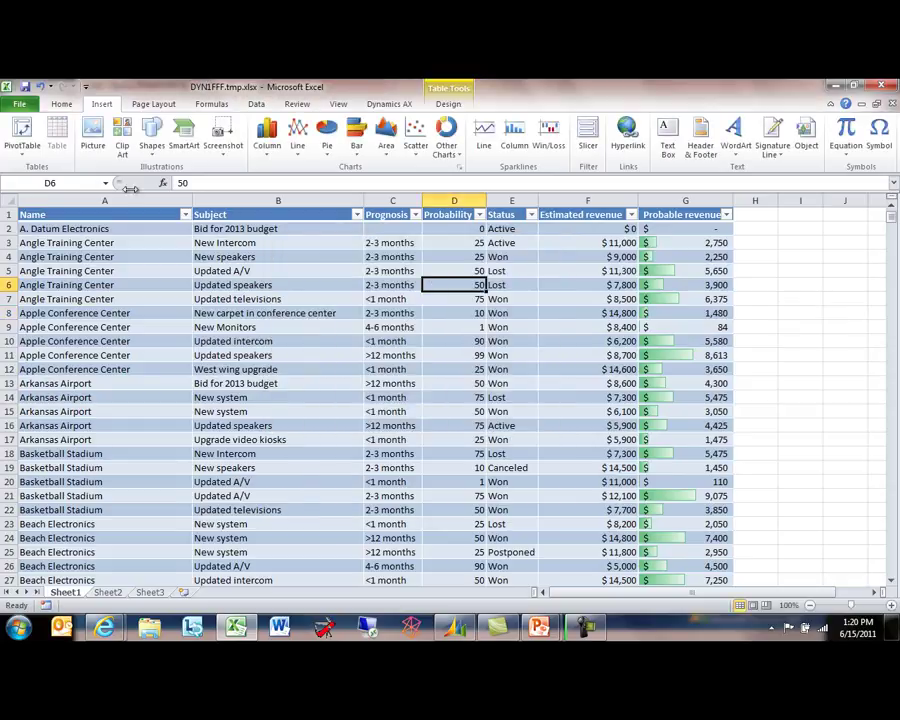
{"action": "left_click", "coordinate": [24, 150]}
{"action": "left_click", "coordinate": [27, 187]}
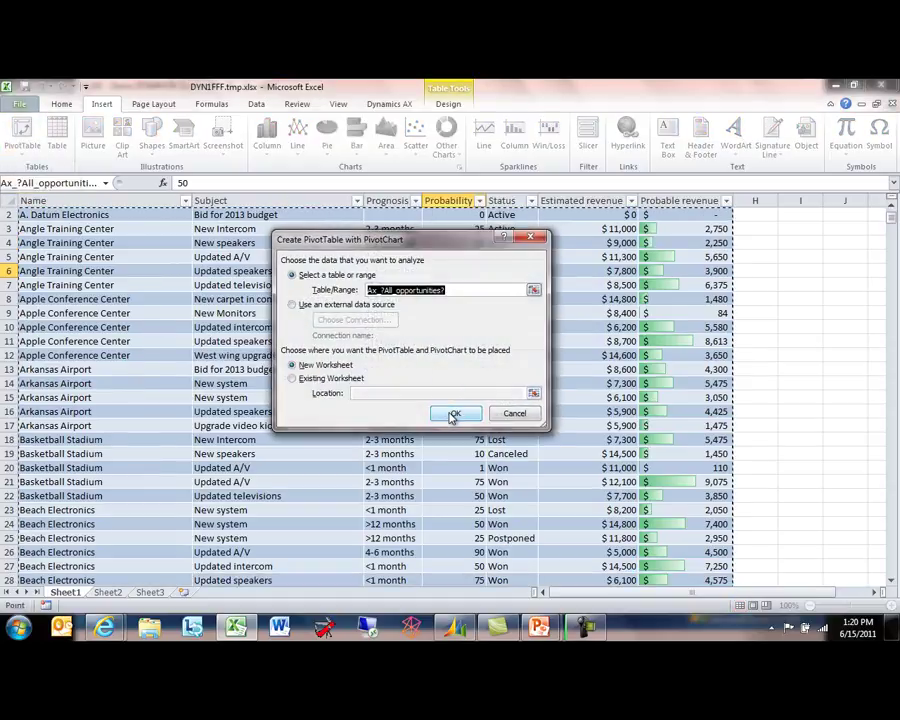
{"action": "left_click", "coordinate": [452, 412]}
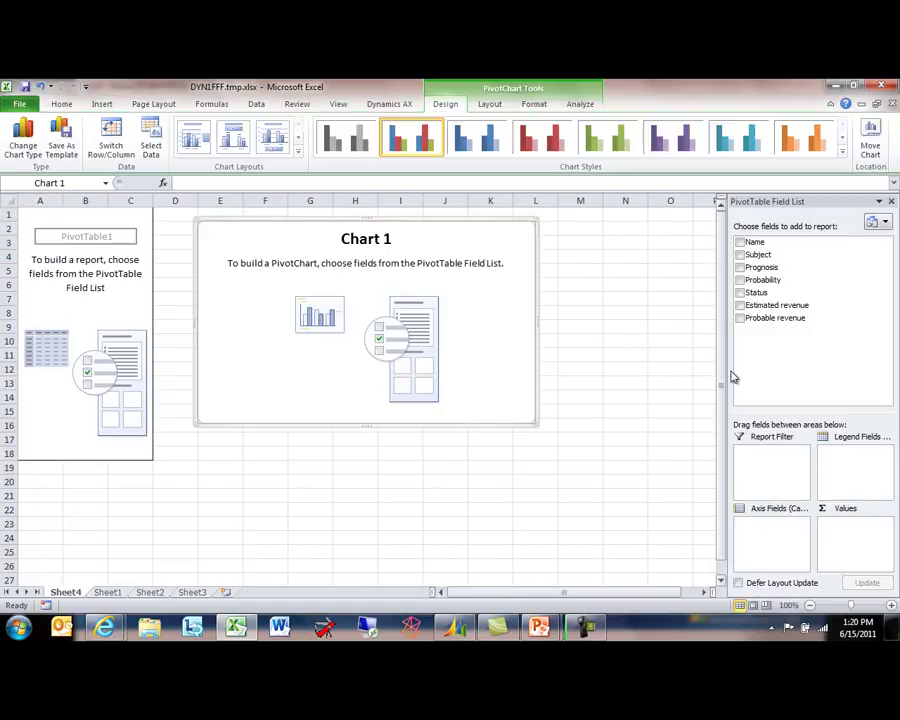
Step: Chart the sum of Probable revenue by Status, trying Name as the axis field first and removing it
{"action": "left_click", "coordinate": [740, 318]}
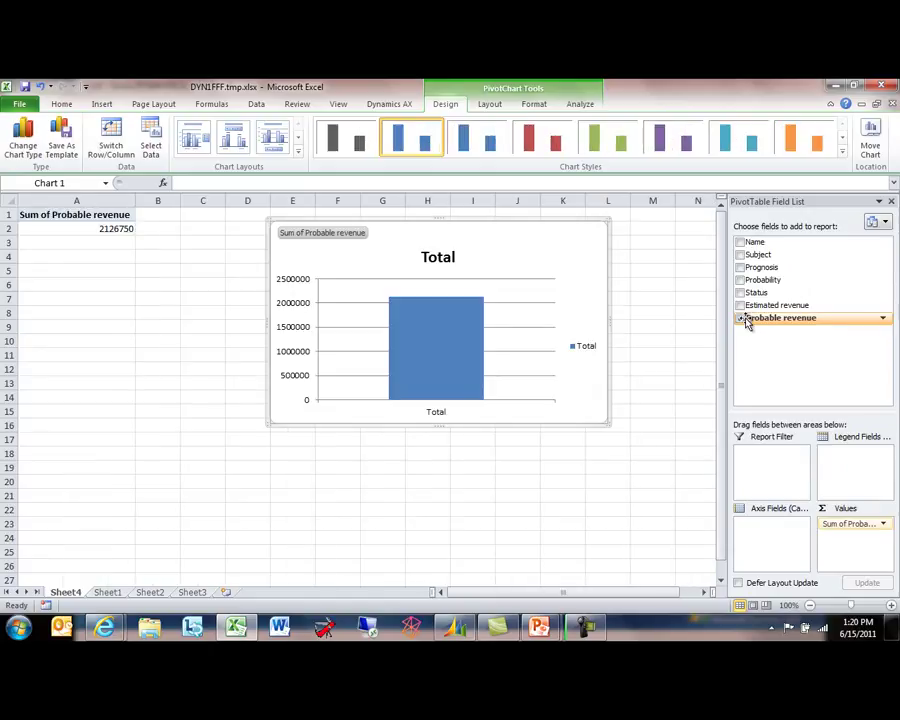
{"action": "left_click", "coordinate": [740, 243]}
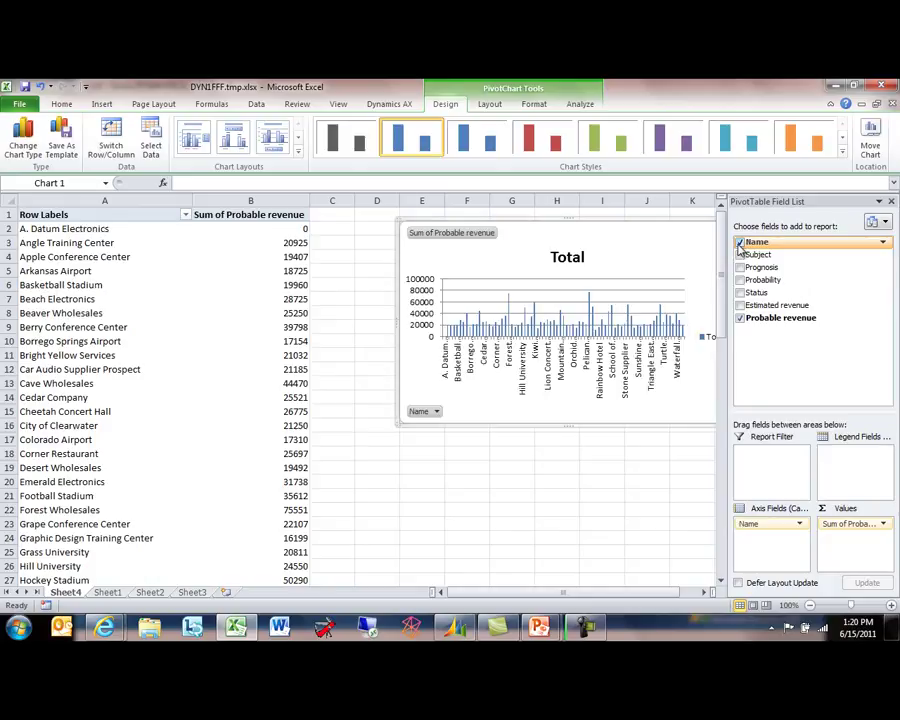
{"action": "left_click", "coordinate": [740, 243]}
{"action": "left_click", "coordinate": [740, 292]}
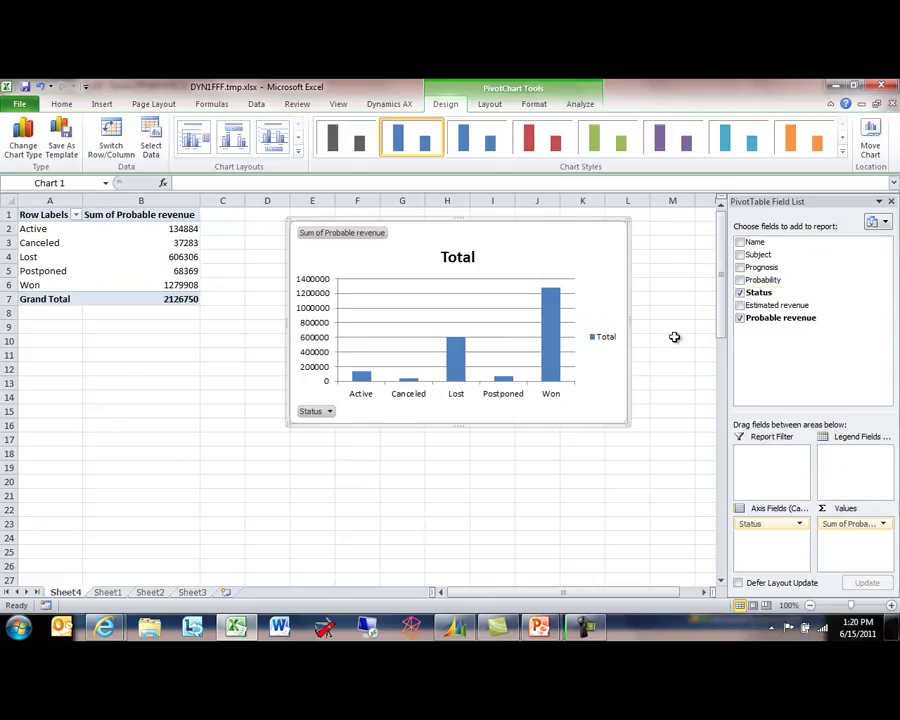
Step: Return to the opportunities table on Sheet1 and refresh all its data from Dynamics AX
{"action": "left_click", "coordinate": [107, 593]}
{"action": "left_click", "coordinate": [273, 352]}
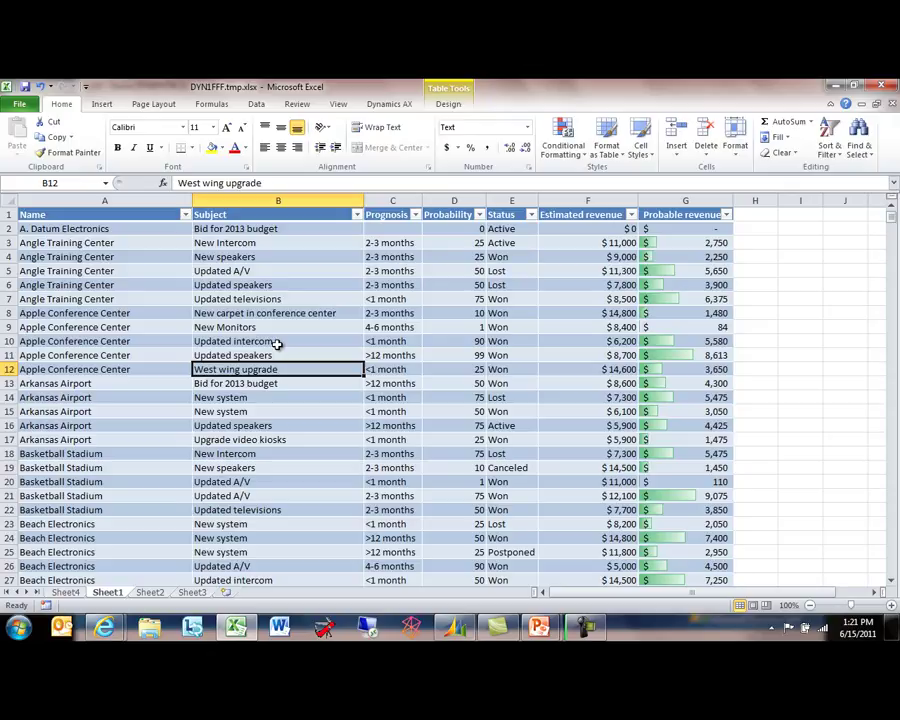
{"action": "left_click", "coordinate": [377, 326]}
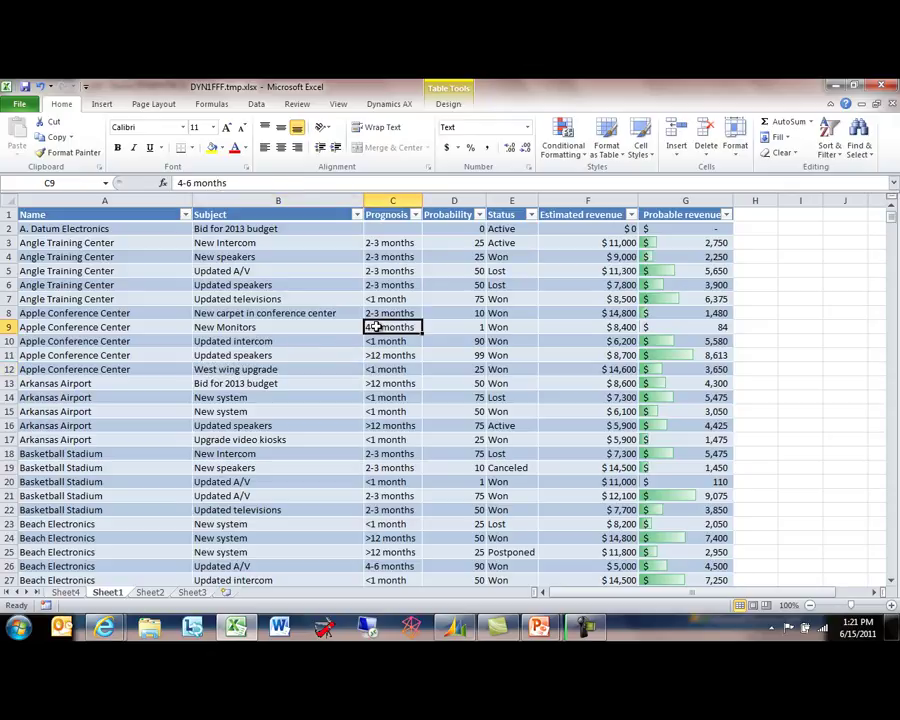
{"action": "left_click", "coordinate": [389, 104]}
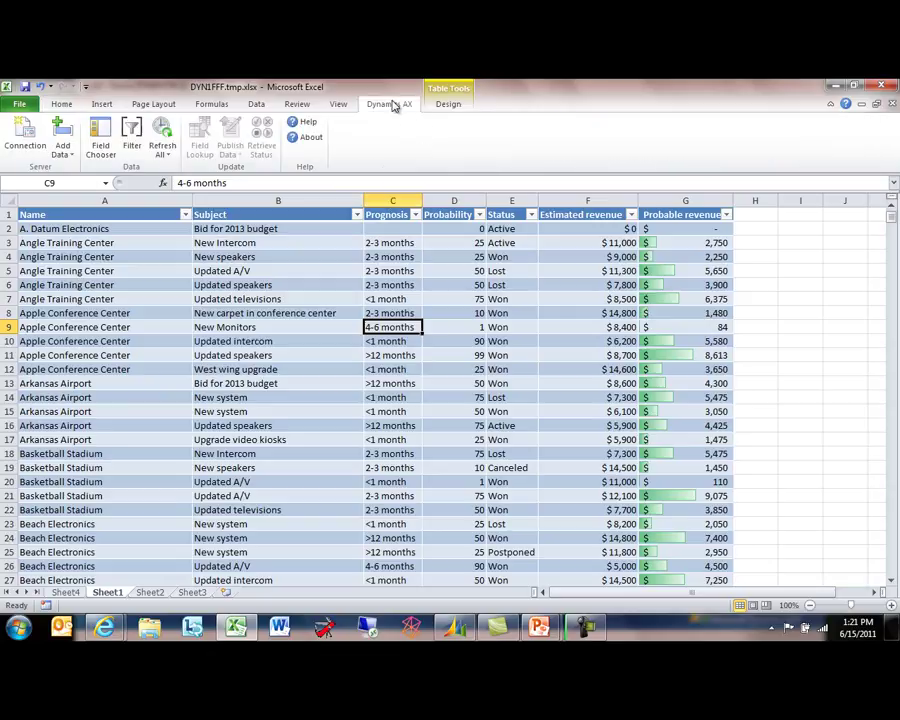
{"action": "left_click", "coordinate": [161, 124]}
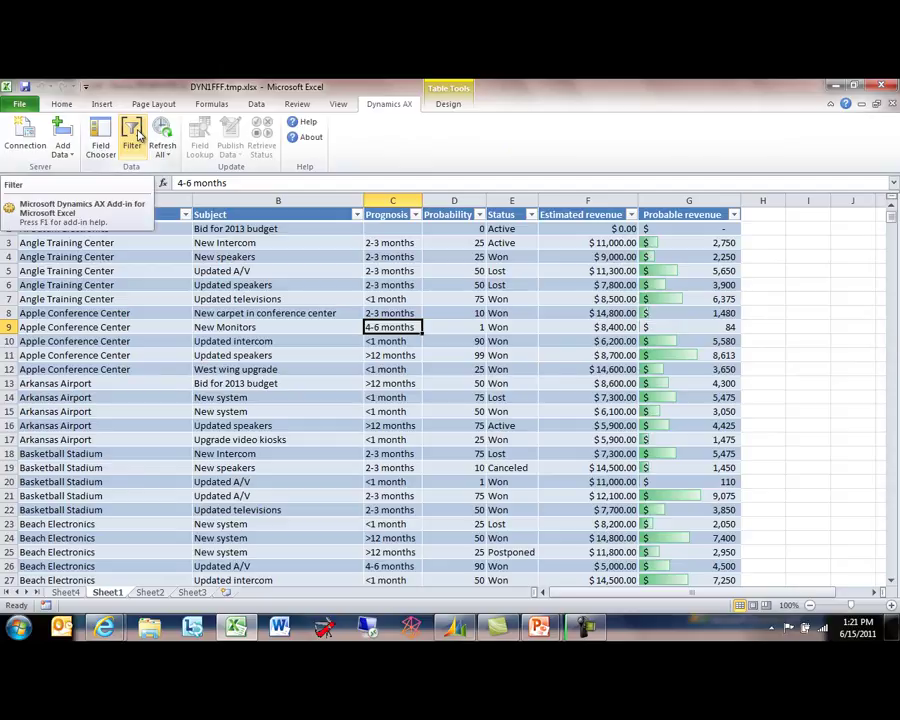
Step: Start a Dynamics AX filter on the All opportunities data source with the condition that Opportunities Status is Active
{"action": "left_click", "coordinate": [134, 137]}
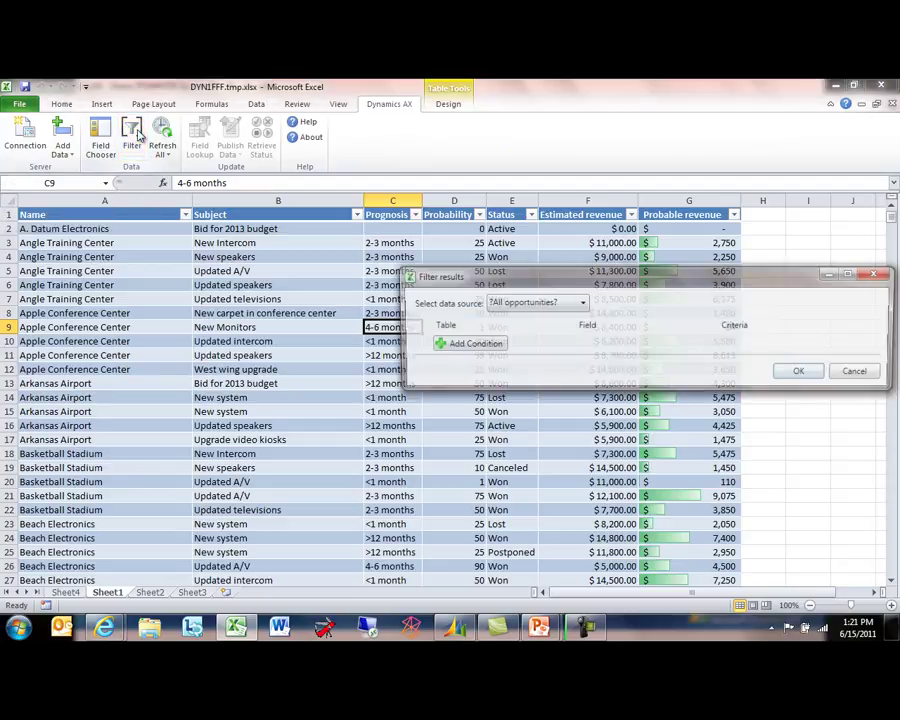
{"action": "left_click_drag", "start_coordinate": [586, 280], "coordinate": [376, 202]}
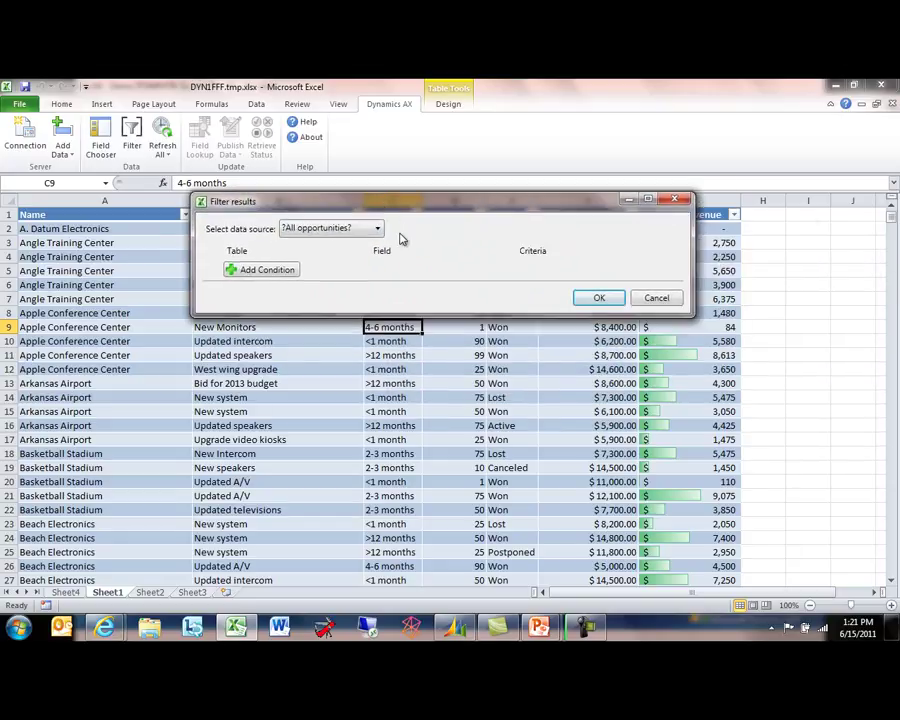
{"action": "left_click", "coordinate": [284, 270]}
{"action": "left_click", "coordinate": [310, 275]}
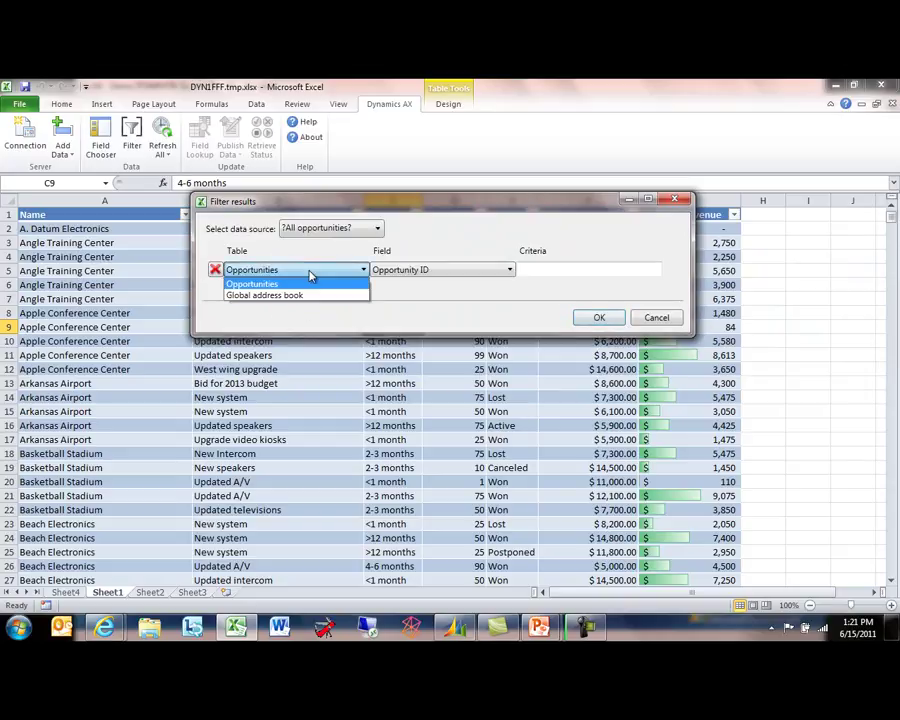
{"action": "left_click", "coordinate": [396, 271]}
{"action": "left_click", "coordinate": [396, 272]}
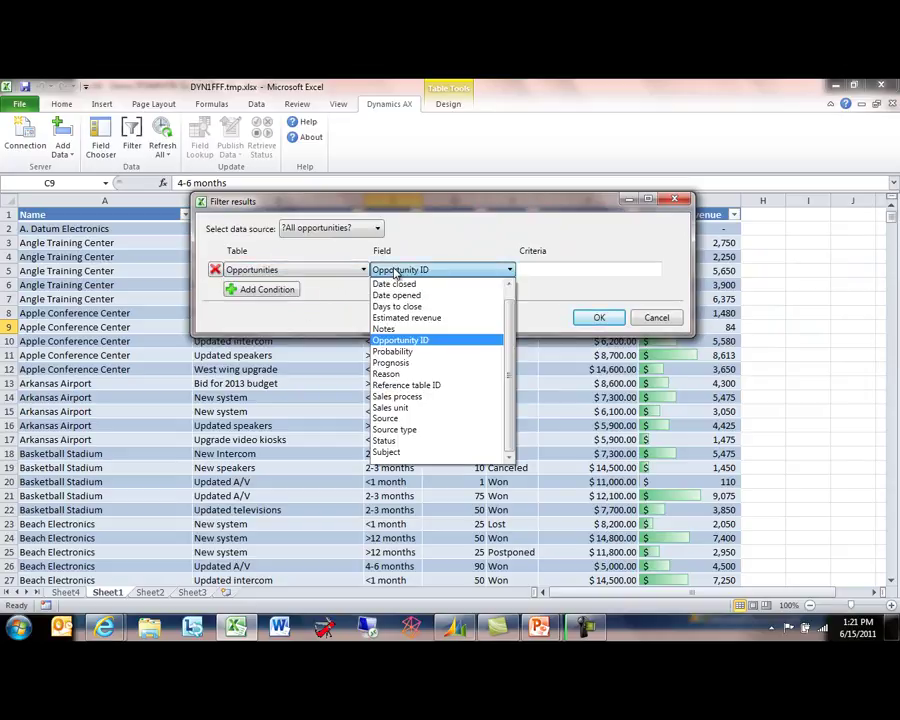
{"action": "left_click", "coordinate": [390, 440]}
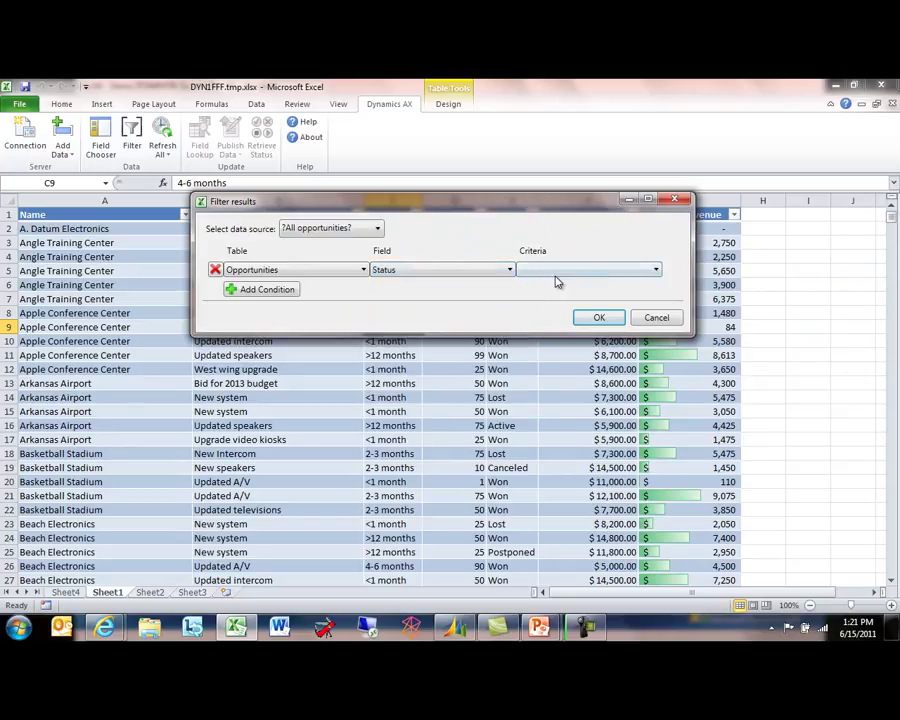
{"action": "left_click", "coordinate": [557, 280]}
{"action": "left_click", "coordinate": [550, 297]}
Step: Add a second filter condition for Opportunities Status Postponed, apply the filter and refresh all table data
{"action": "left_click", "coordinate": [280, 289]}
{"action": "left_click", "coordinate": [424, 290]}
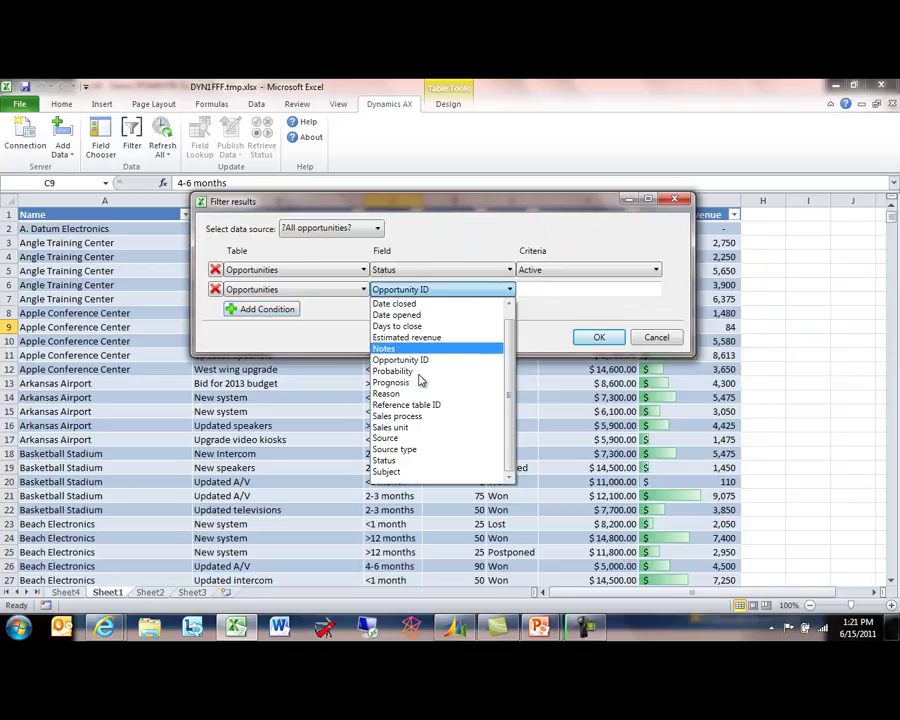
{"action": "left_click", "coordinate": [414, 461]}
{"action": "left_click", "coordinate": [580, 292]}
{"action": "left_click", "coordinate": [560, 326]}
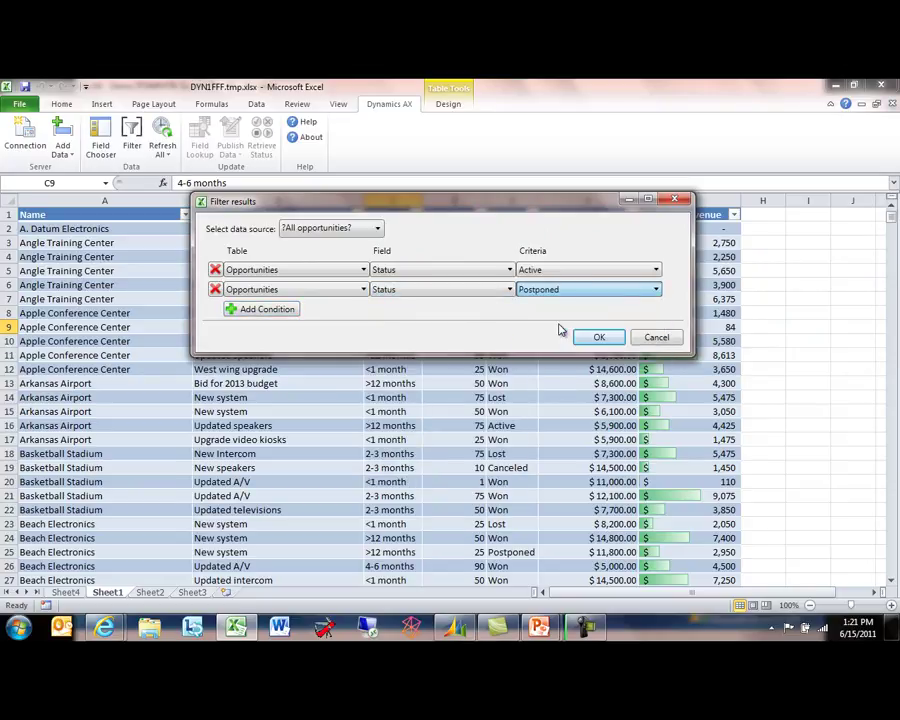
{"action": "left_click", "coordinate": [594, 338]}
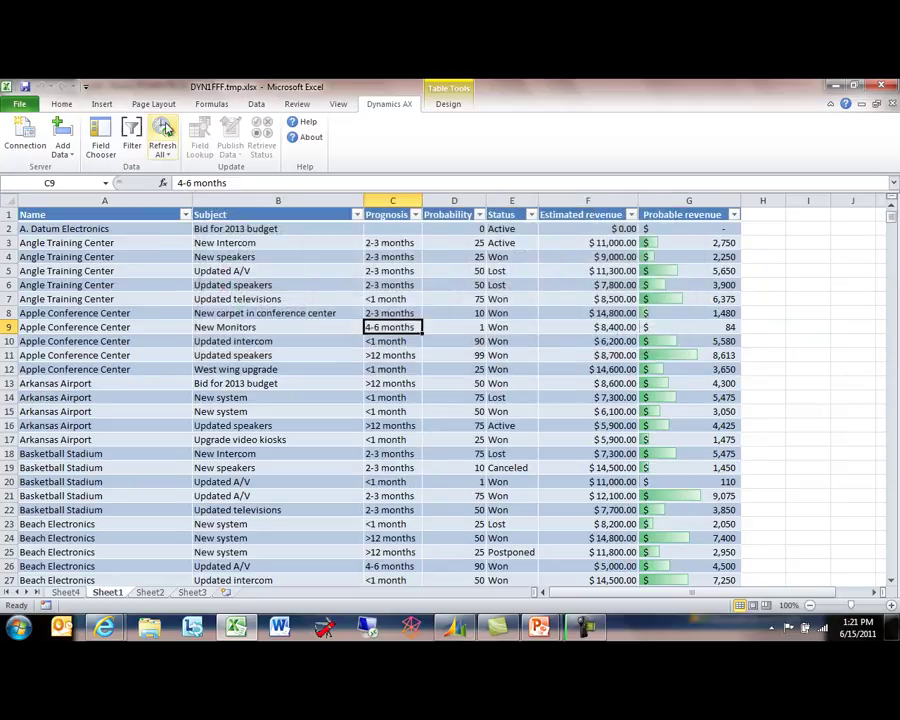
{"action": "left_click", "coordinate": [163, 128]}
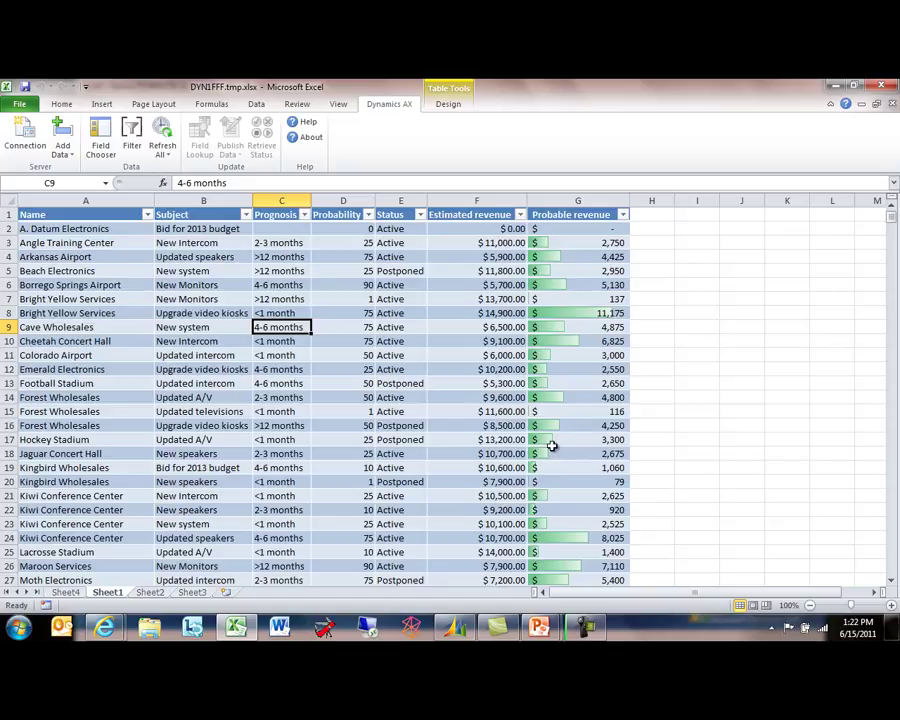
Step: Close the workbook and return to the All opportunities list in Dynamics AX
{"action": "left_click", "coordinate": [881, 85]}
{"action": "left_click", "coordinate": [464, 374]}
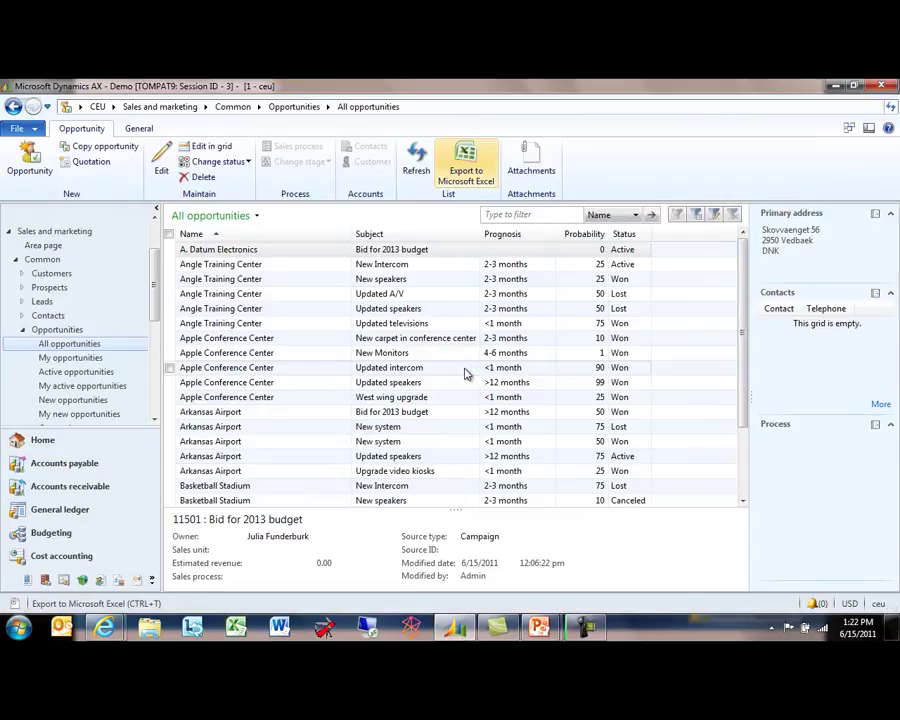
Step: Start a blank Excel workbook, add the Sales Quotation data source from Dynamics AX and widen the field chooser to show full field names
{"action": "left_click", "coordinate": [464, 370]}
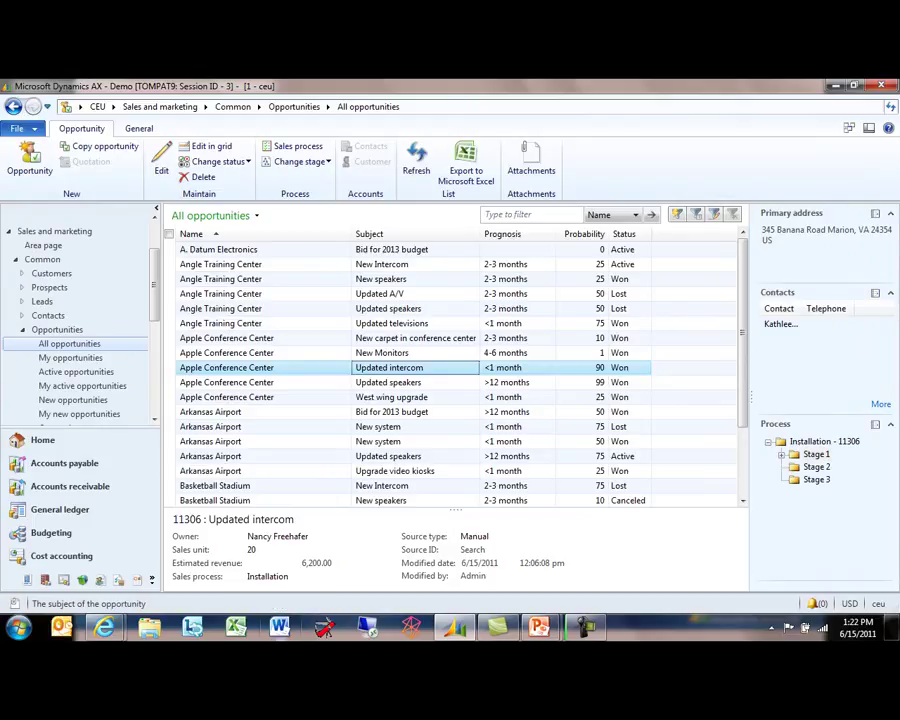
{"action": "left_click", "coordinate": [235, 627]}
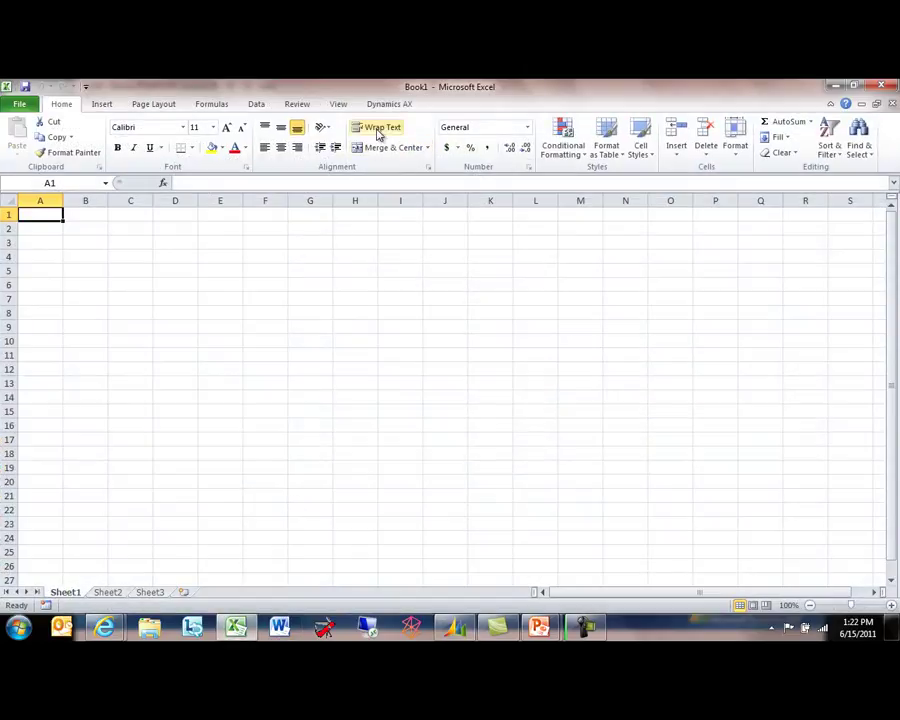
{"action": "left_click", "coordinate": [386, 105]}
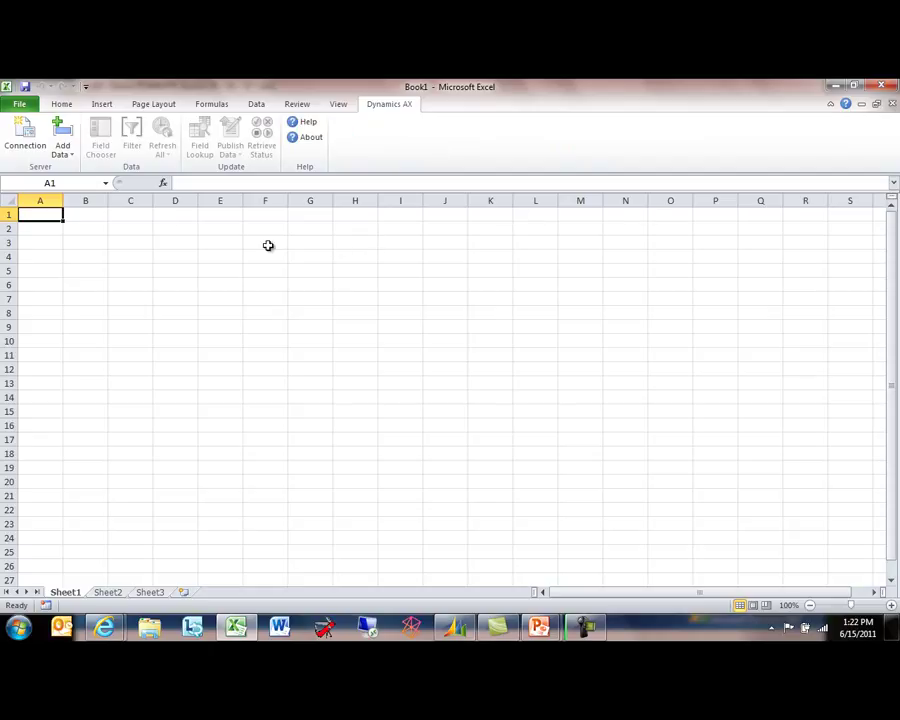
{"action": "left_click", "coordinate": [68, 132]}
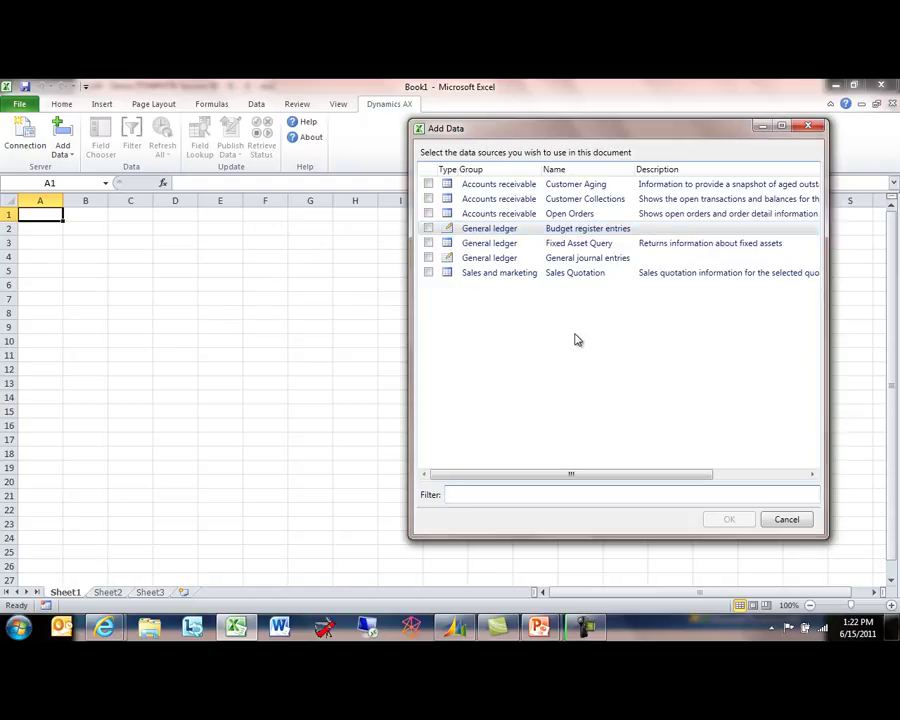
{"action": "left_click", "coordinate": [533, 273]}
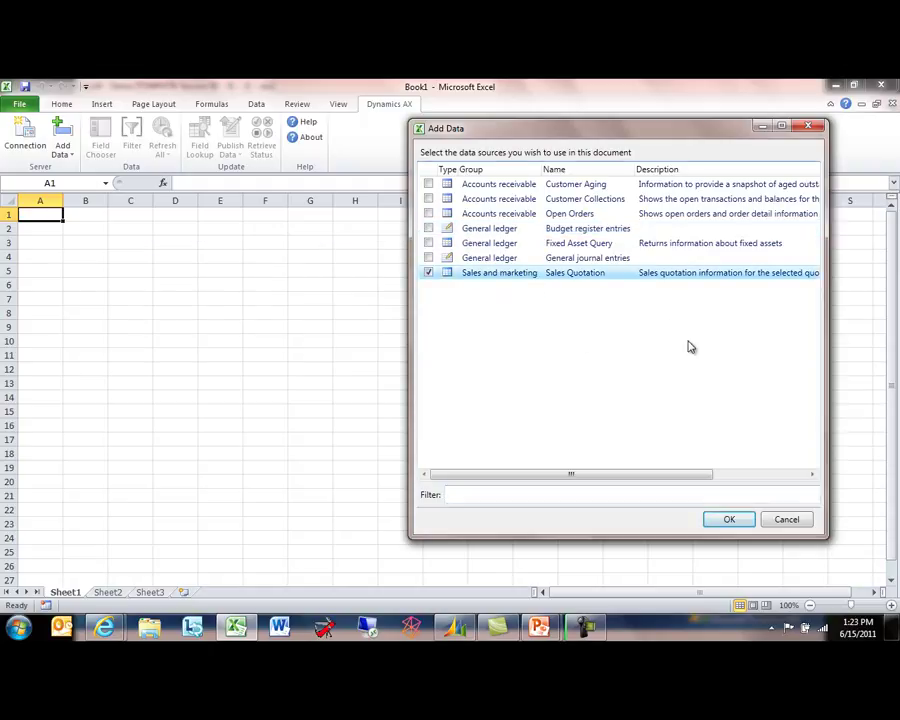
{"action": "left_click", "coordinate": [739, 521]}
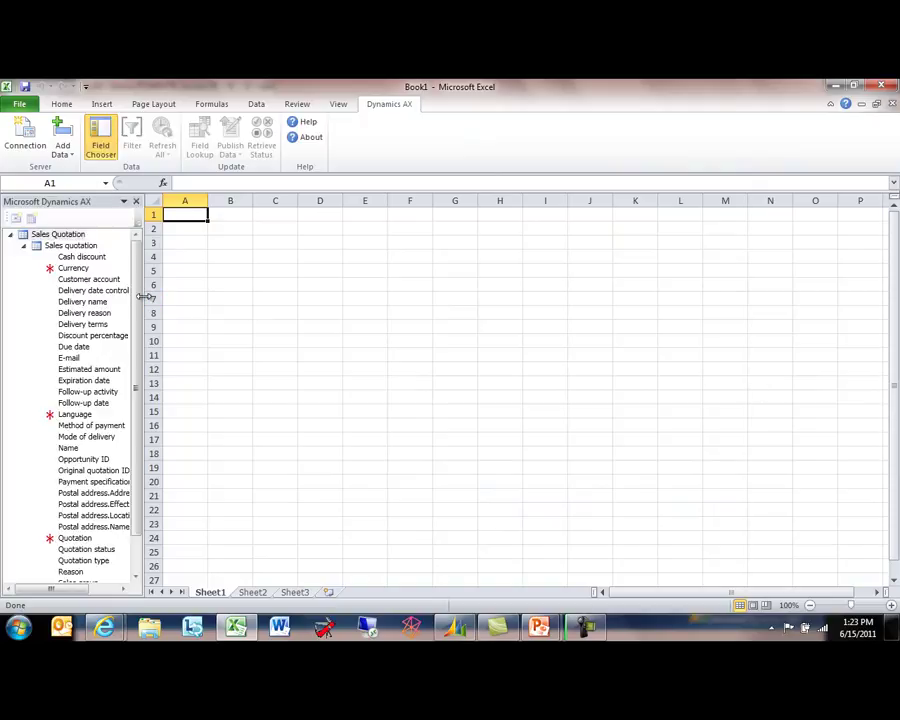
{"action": "left_click_drag", "start_coordinate": [147, 295], "coordinate": [167, 261]}
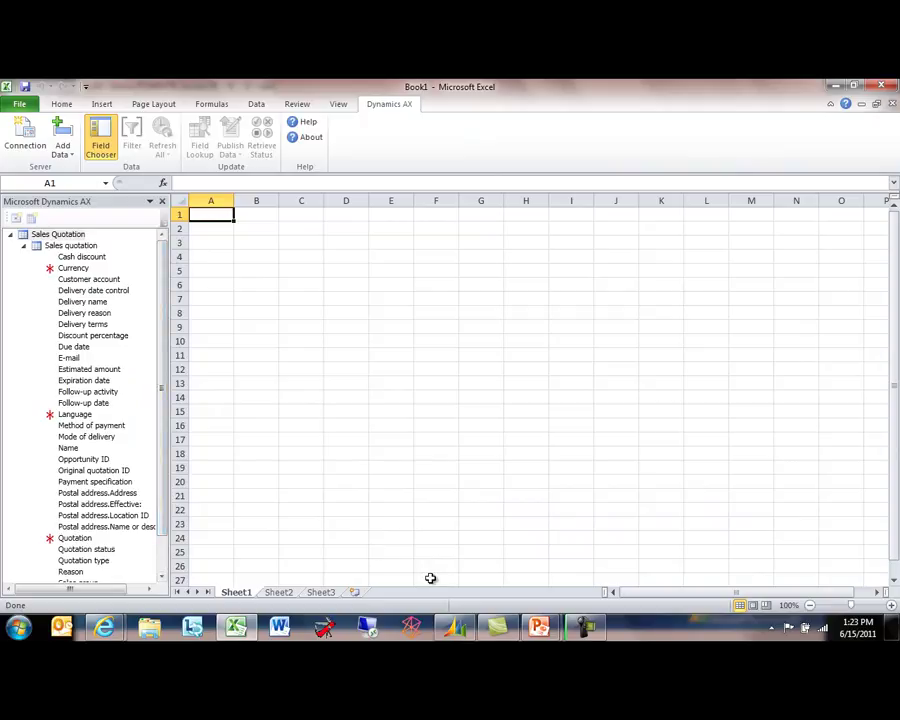
Step: Review the data sources offered for adding, and the Document data sources set up under Organization administration in Dynamics AX
{"action": "left_click", "coordinate": [60, 130]}
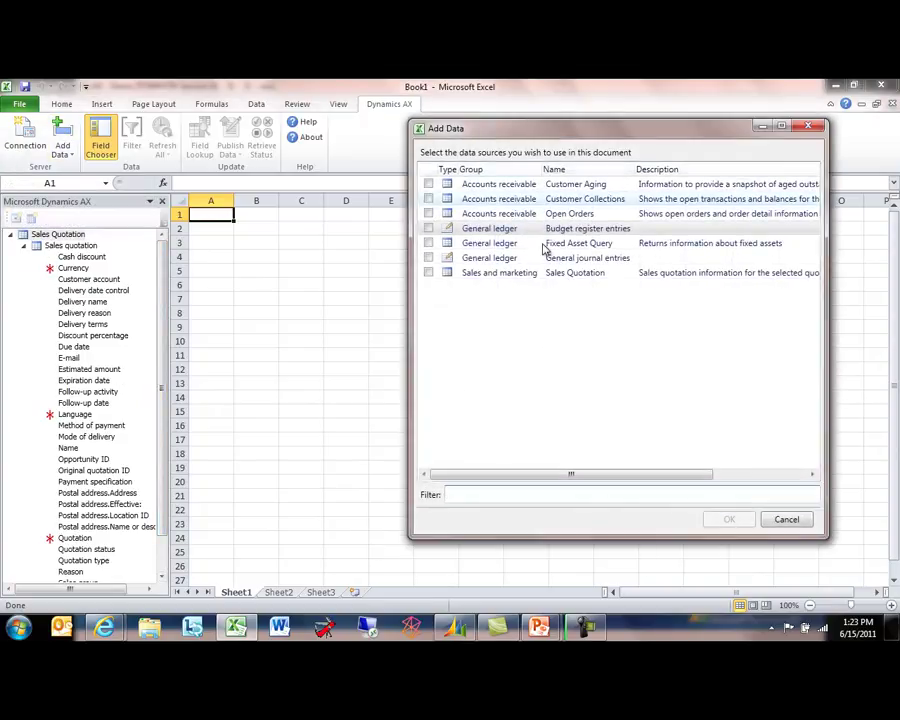
{"action": "left_click", "coordinate": [786, 520]}
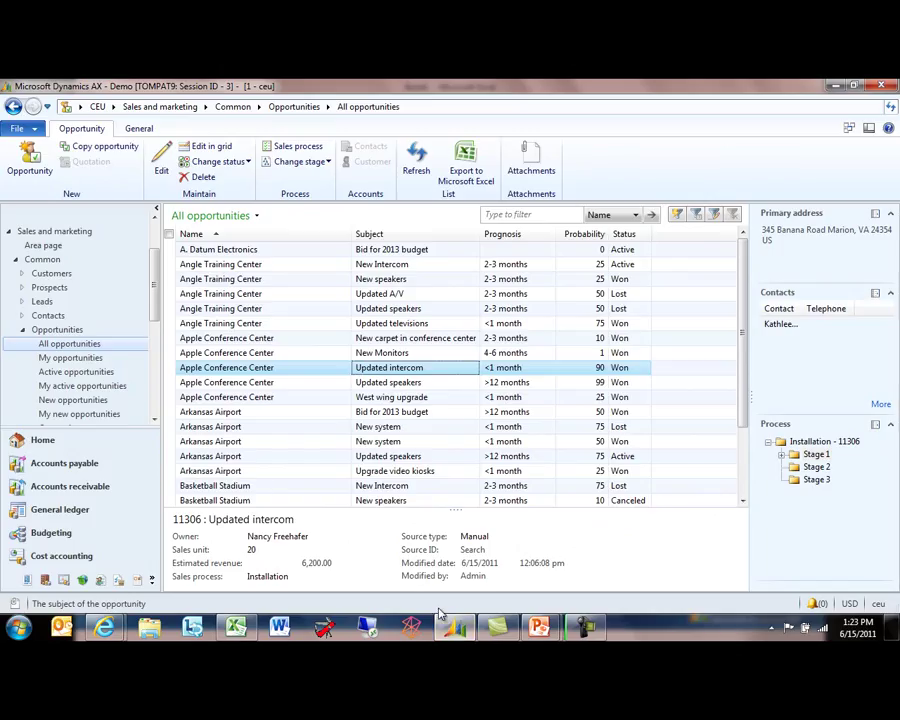
{"action": "left_click", "coordinate": [115, 107]}
{"action": "left_click", "coordinate": [122, 415]}
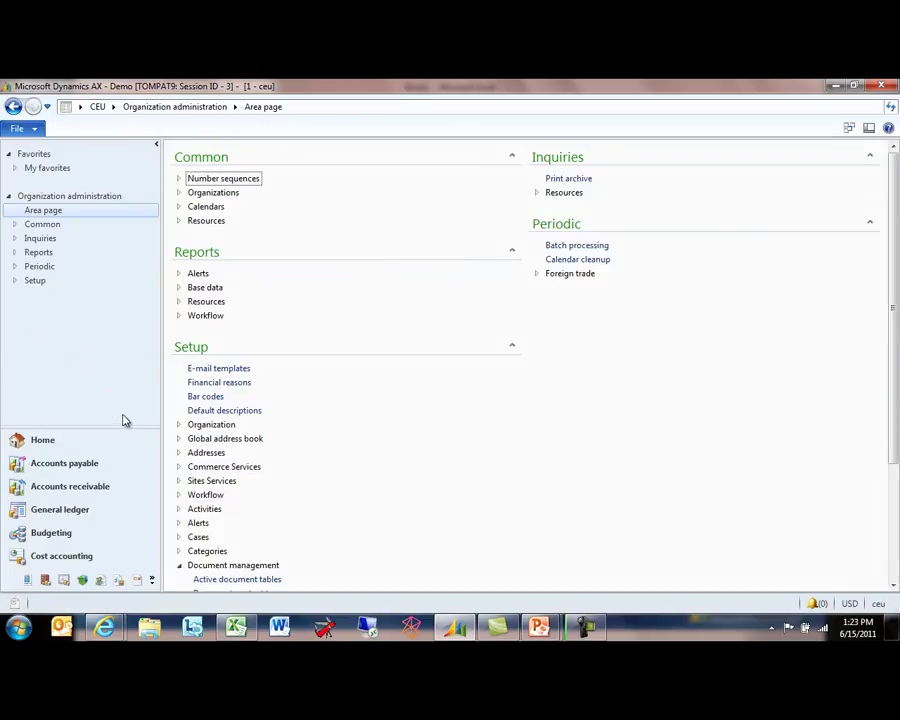
{"action": "scroll", "coordinate": [476, 512], "scroll_direction": "down", "scroll_amount": 3}
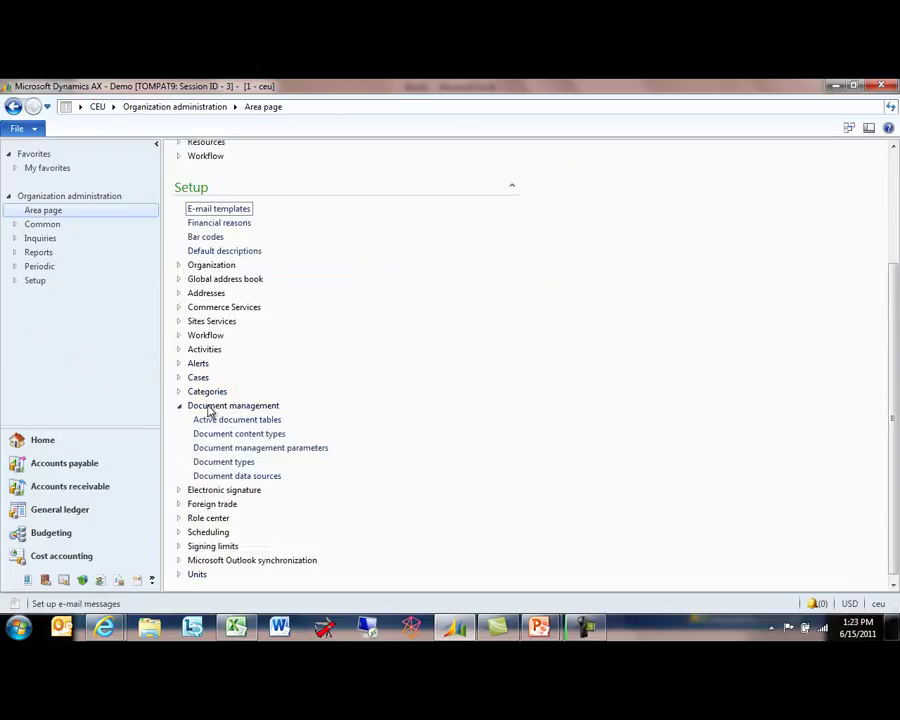
{"action": "left_click", "coordinate": [217, 478]}
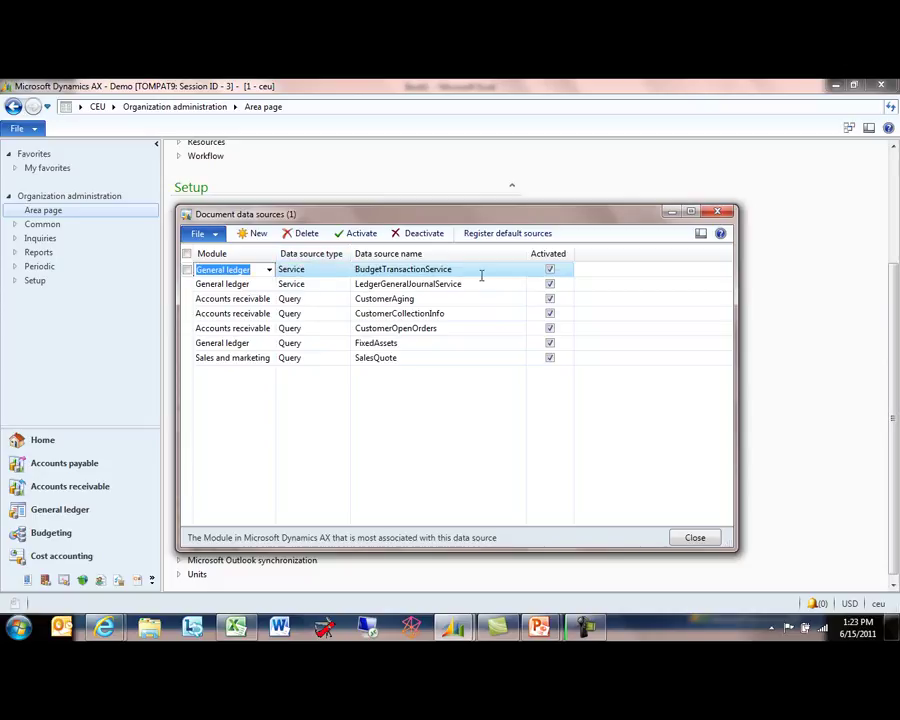
{"action": "left_click", "coordinate": [716, 213]}
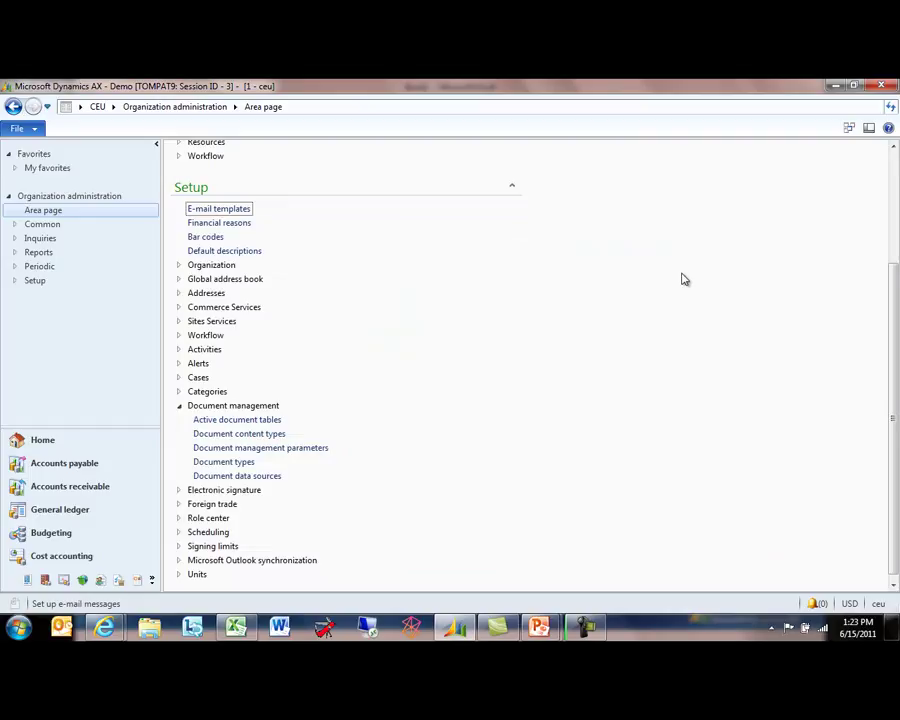
Step: Return to the Excel workbook and add the Quotation, Name and Customer account fields as table columns starting at cell B2
{"action": "key", "text": "alt+Tab"}
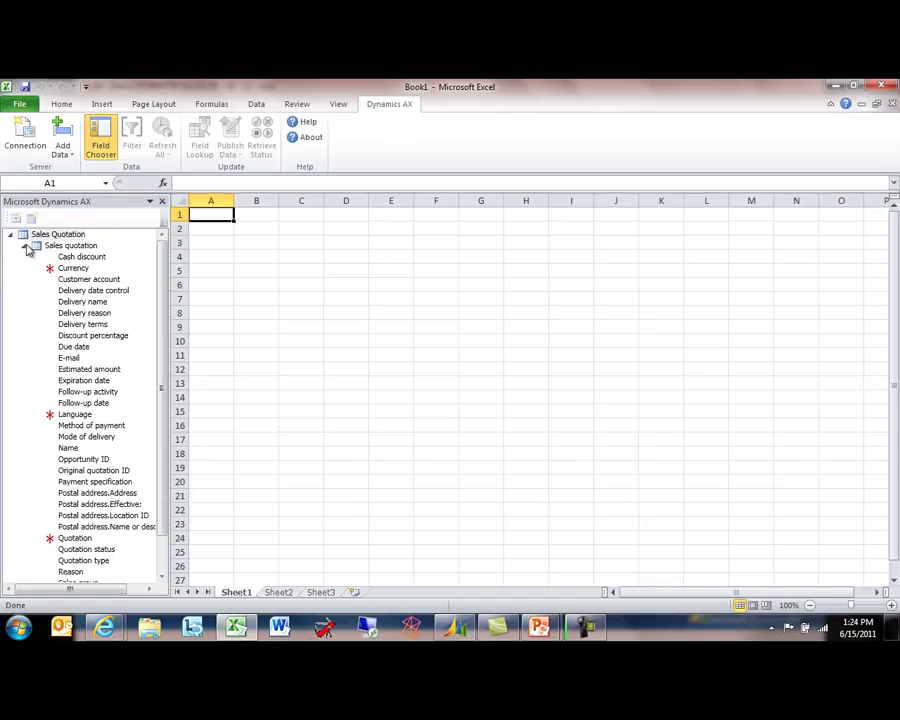
{"action": "left_click", "coordinate": [262, 231]}
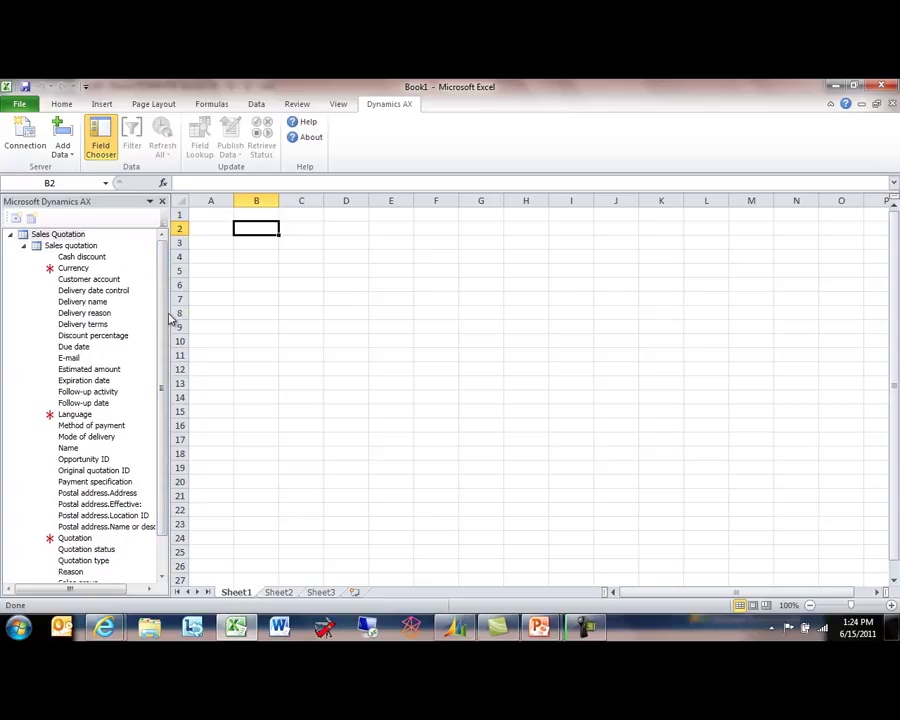
{"action": "scroll", "coordinate": [161, 373], "scroll_direction": "down", "scroll_amount": 2}
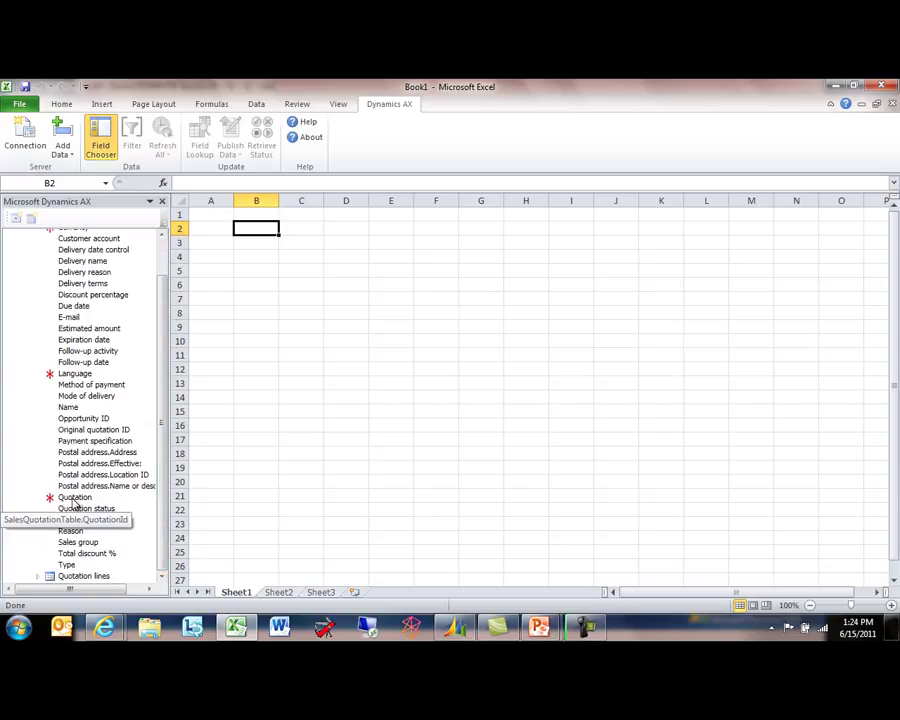
{"action": "double_click", "coordinate": [75, 500]}
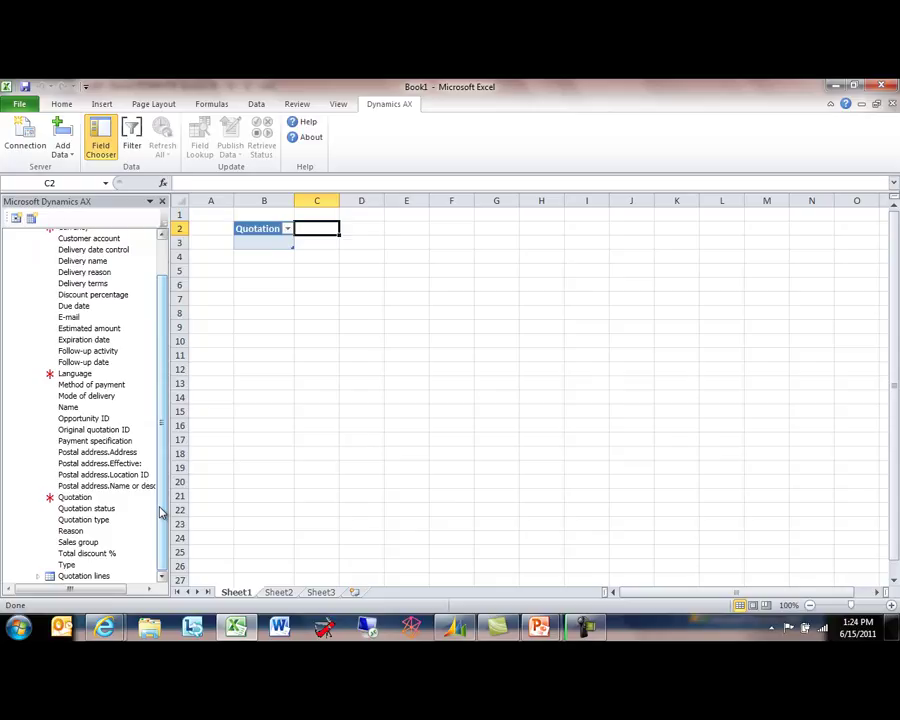
{"action": "left_click_drag", "start_coordinate": [163, 502], "coordinate": [168, 432]}
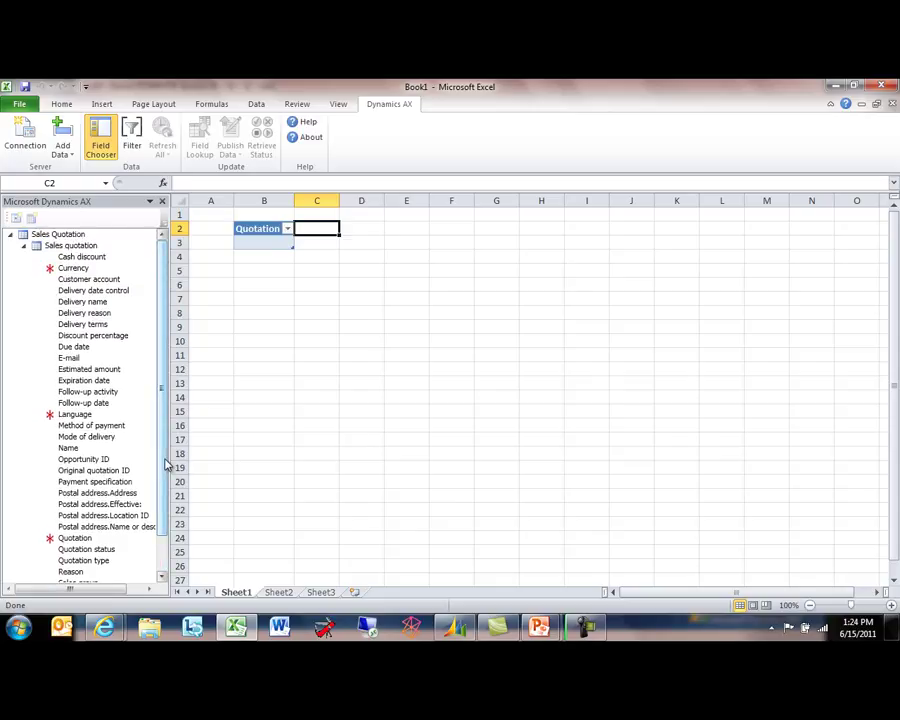
{"action": "double_click", "coordinate": [70, 452]}
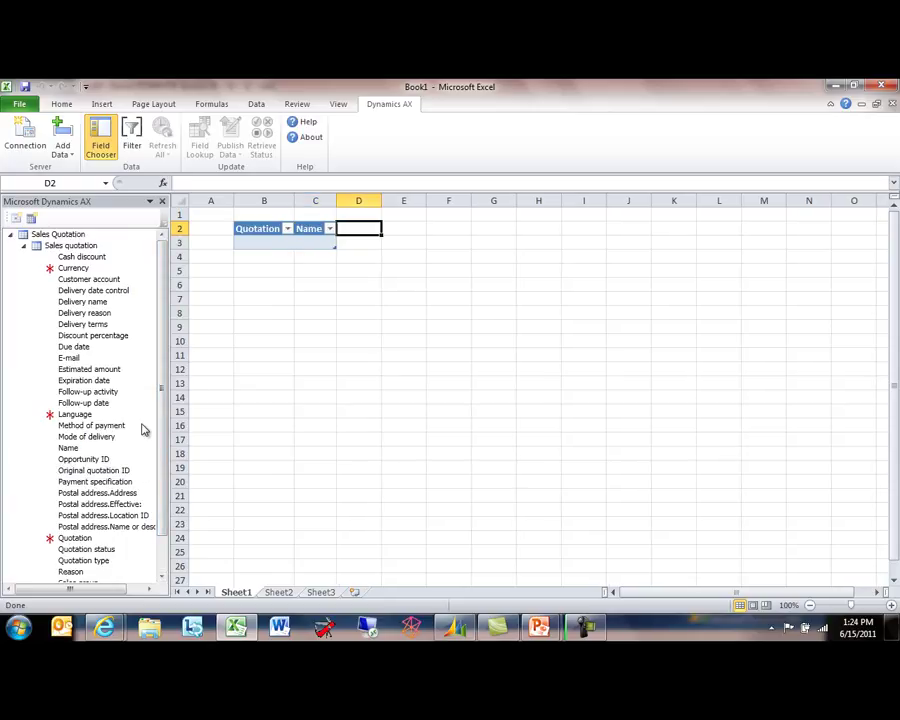
{"action": "double_click", "coordinate": [109, 280]}
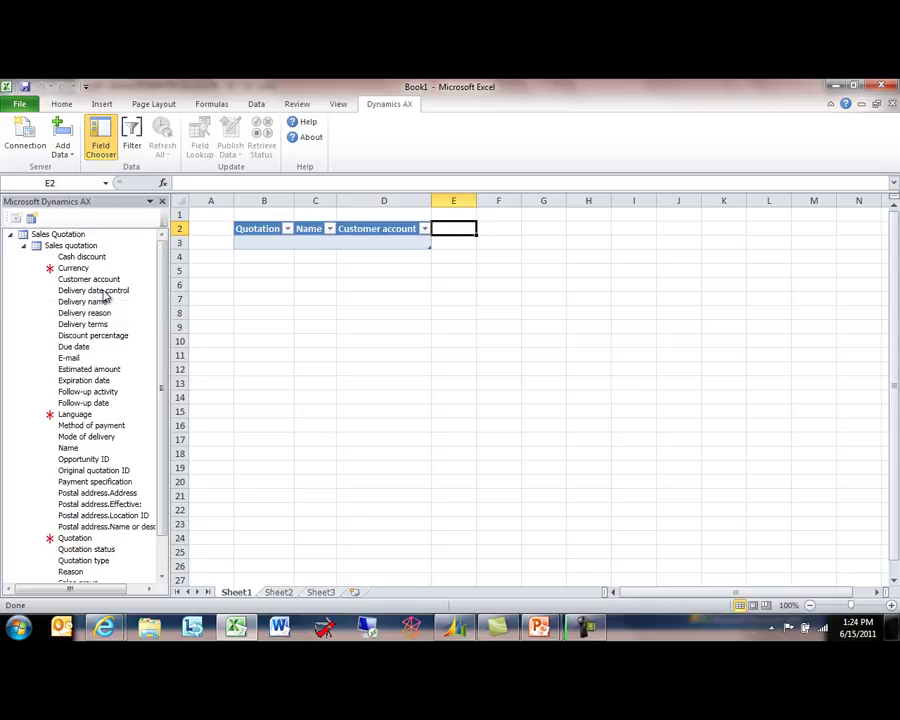
{"action": "mouse_move", "coordinate": [165, 271]}
{"action": "left_mouse_down"}
{"action": "mouse_move", "coordinate": [165, 297]}
{"action": "mouse_move", "coordinate": [168, 254]}
{"action": "left_mouse_up"}
{"action": "left_click", "coordinate": [74, 268]}
{"action": "left_click", "coordinate": [72, 280]}
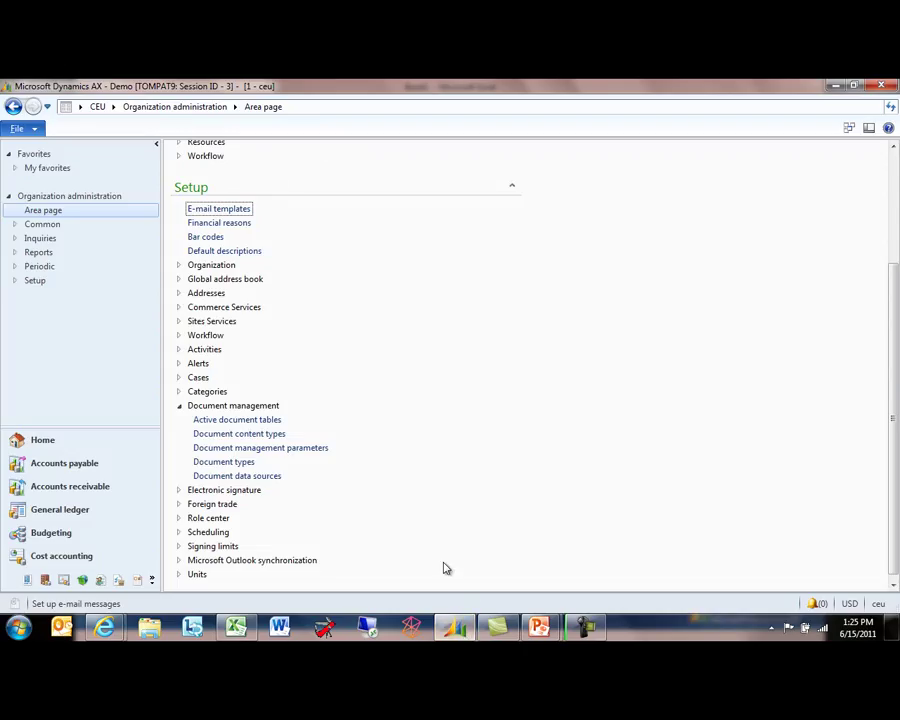
Step: Open the Dynamics AX development workspace, locate the SalesQuote query under Queries in the AOT and expand its data sources
{"action": "key", "text": "ctrl+shift+w"}
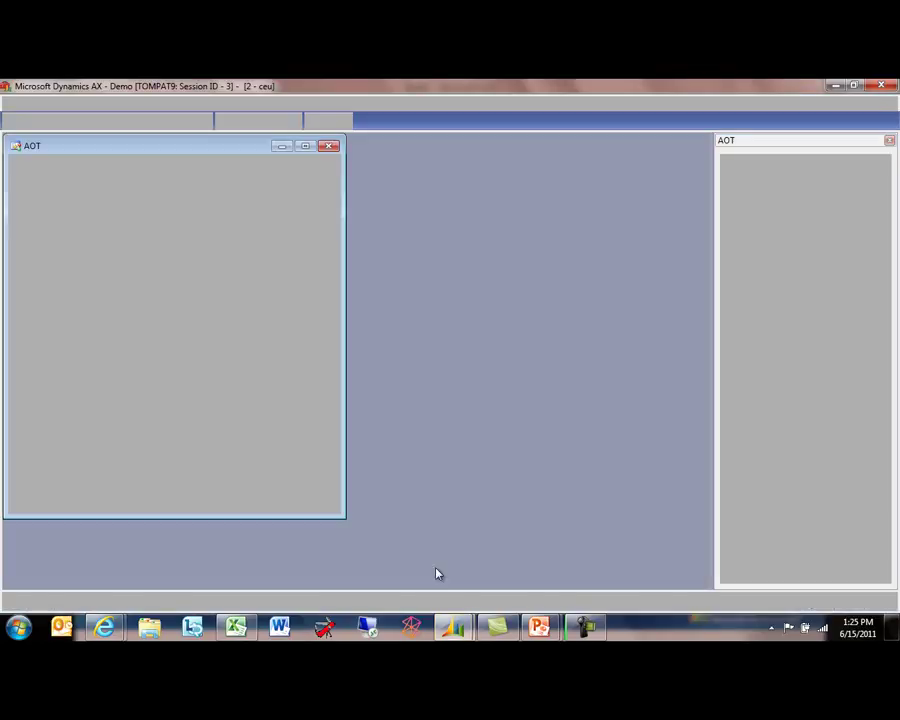
{"action": "key", "text": "Down"}
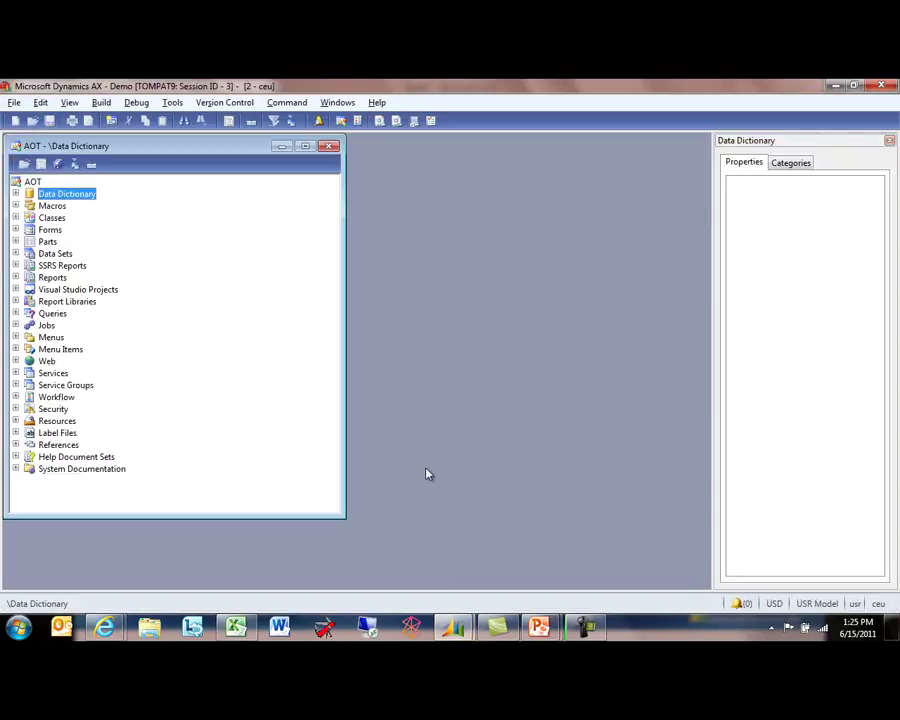
{"action": "key", "text": "q"}
{"action": "key", "text": "Right"}
{"action": "key", "text": "Down"}
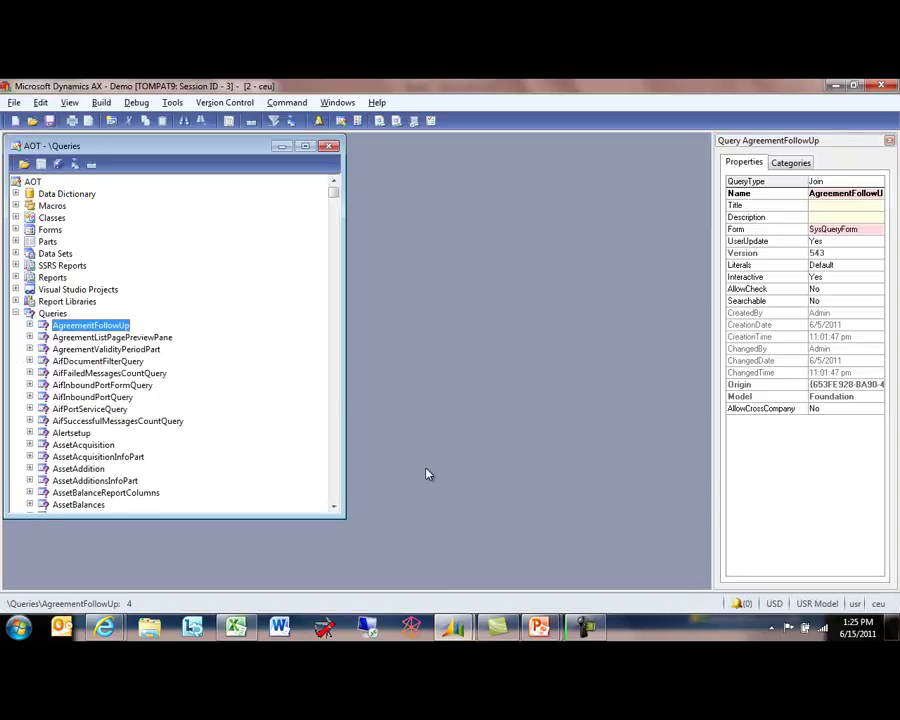
{"action": "type", "text": "salesquo"}
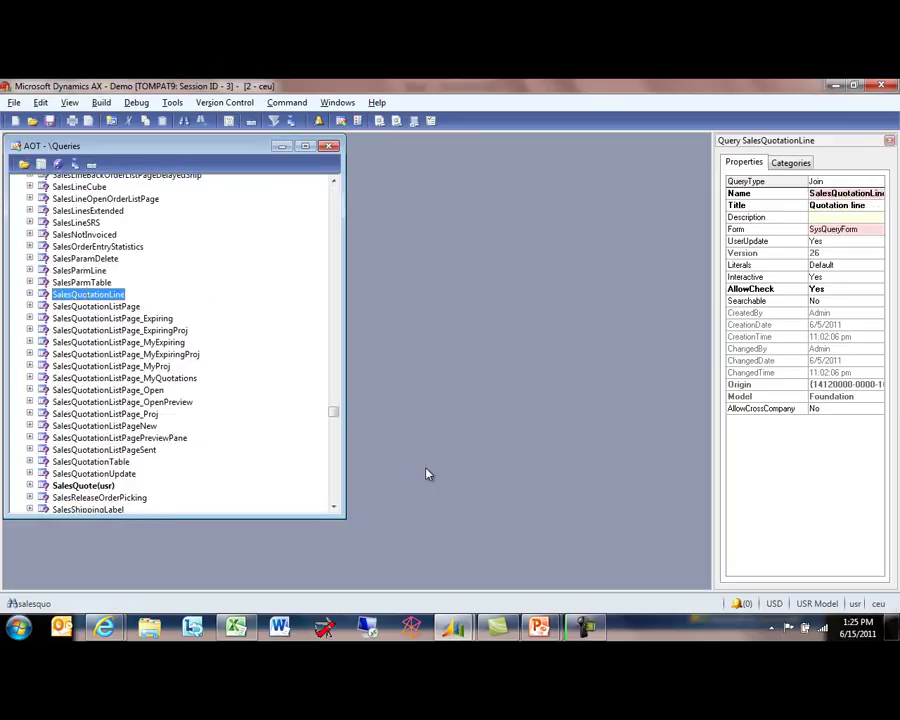
{"action": "scroll", "coordinate": [132, 422], "scroll_direction": "down", "scroll_amount": 3}
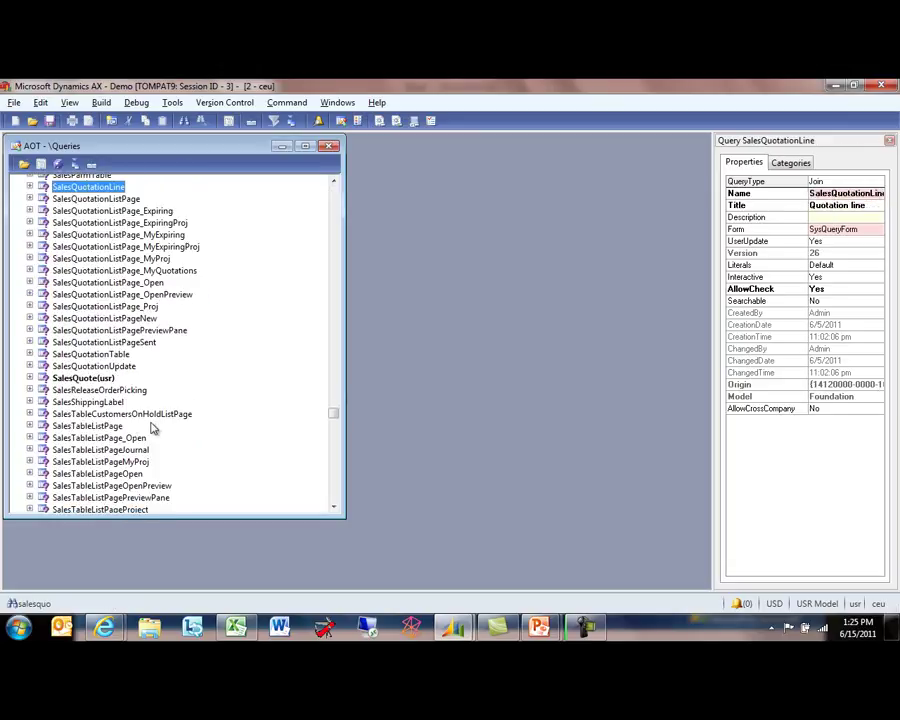
{"action": "left_click", "coordinate": [30, 378]}
{"action": "left_click", "coordinate": [45, 401]}
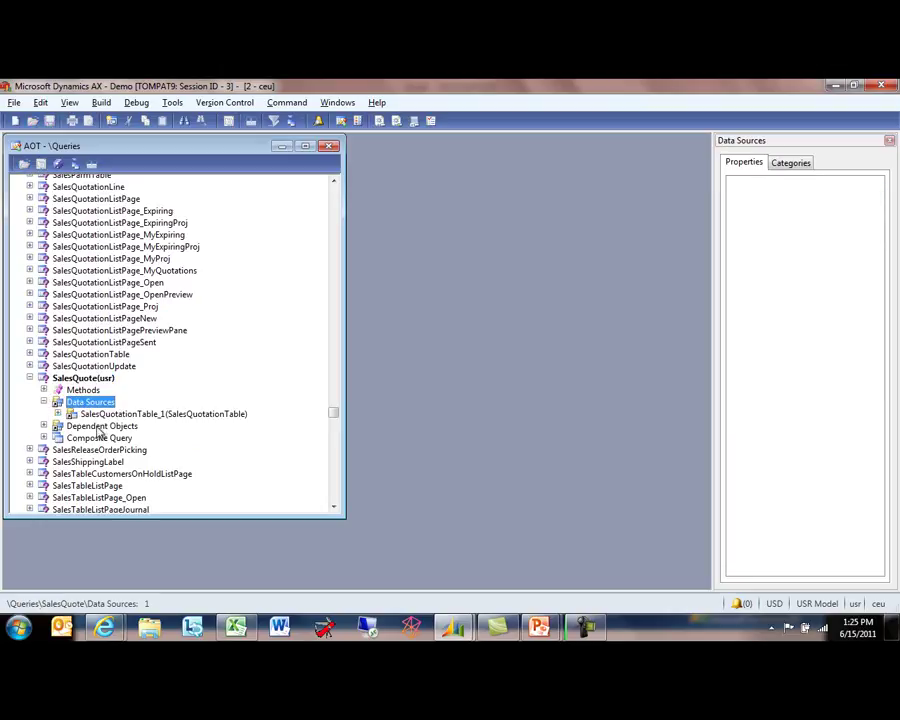
Step: Examine the fields of the SalesQuotationTable_1 data source in the SalesQuote query
{"action": "scroll", "coordinate": [130, 400], "scroll_direction": "down", "scroll_amount": 3}
{"action": "left_click", "coordinate": [58, 294]}
{"action": "left_click", "coordinate": [72, 307]}
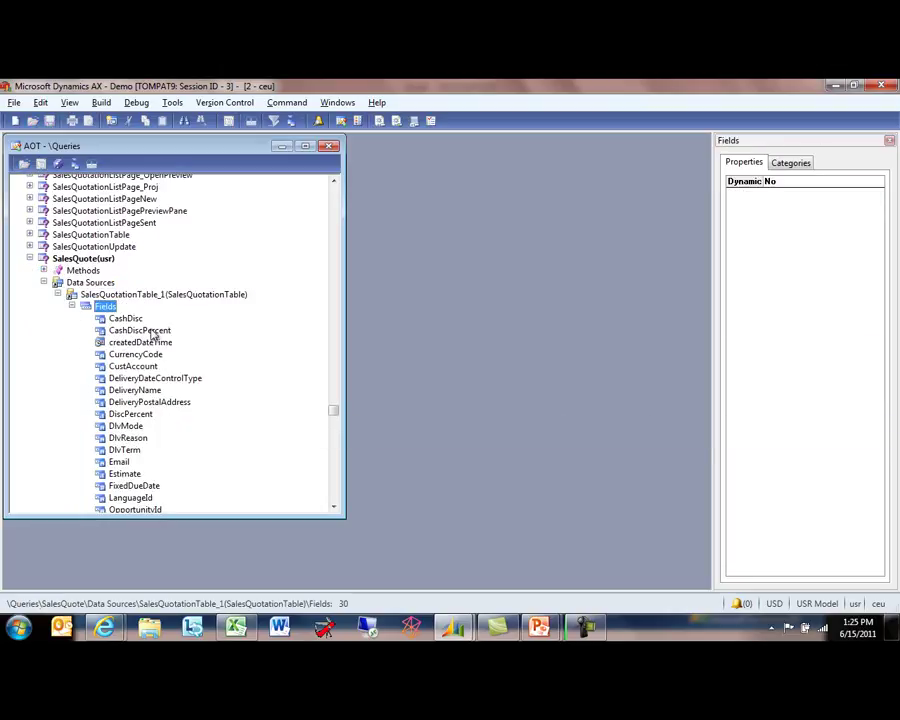
{"action": "scroll", "coordinate": [136, 345], "scroll_direction": "down", "scroll_amount": 9}
{"action": "scroll", "coordinate": [150, 308], "scroll_direction": "up", "scroll_amount": 4}
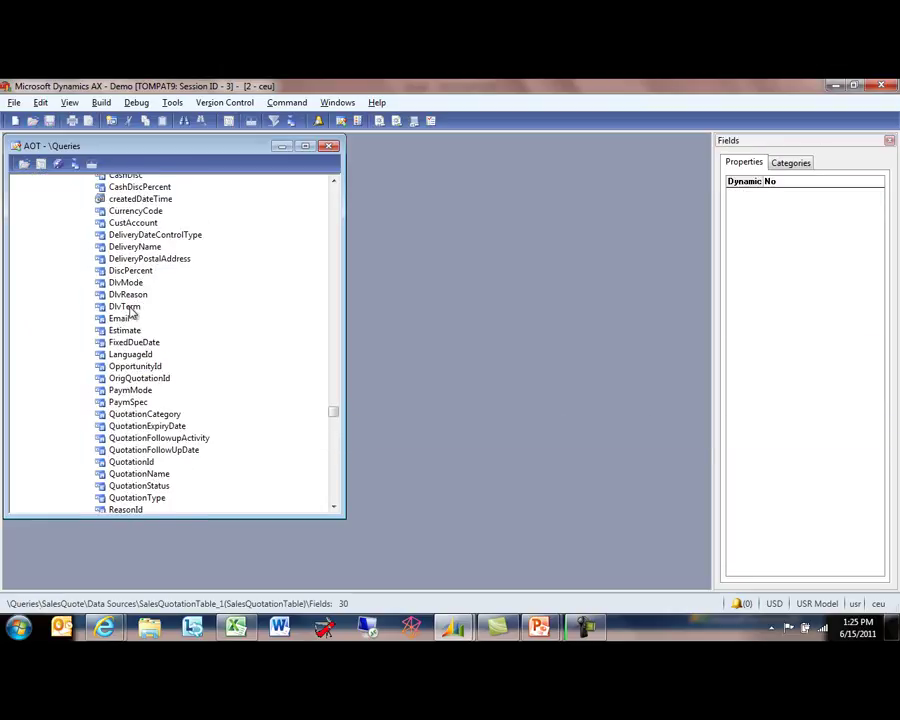
{"action": "scroll", "coordinate": [150, 350], "scroll_direction": "down", "scroll_amount": 3}
{"action": "scroll", "coordinate": [150, 350], "scroll_direction": "down", "scroll_amount": 1}
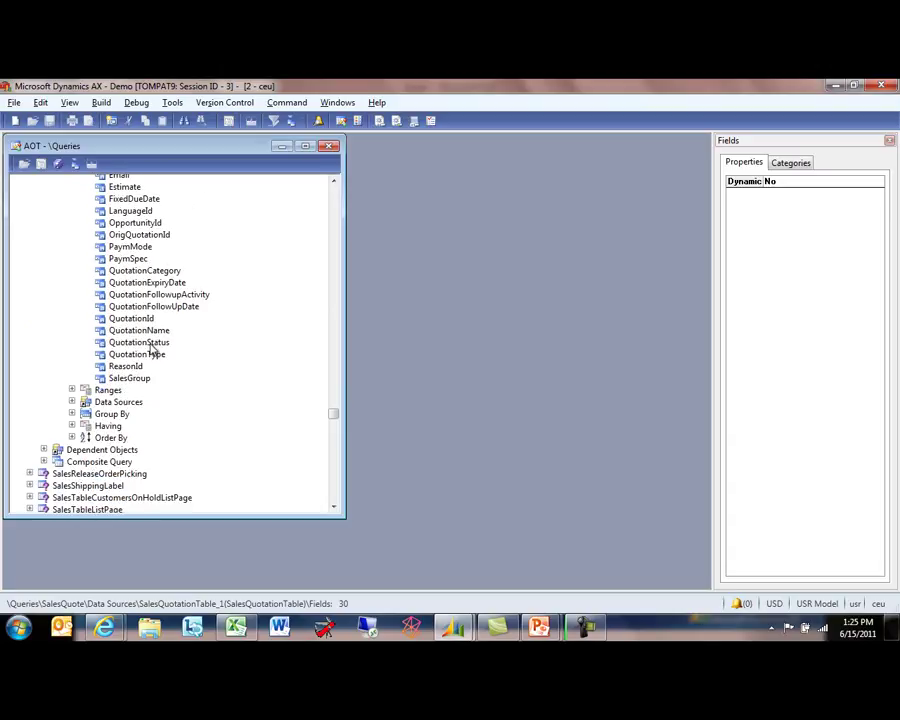
{"action": "scroll", "coordinate": [139, 330], "scroll_direction": "up", "scroll_amount": 6}
{"action": "scroll", "coordinate": [140, 326], "scroll_direction": "down", "scroll_amount": 6}
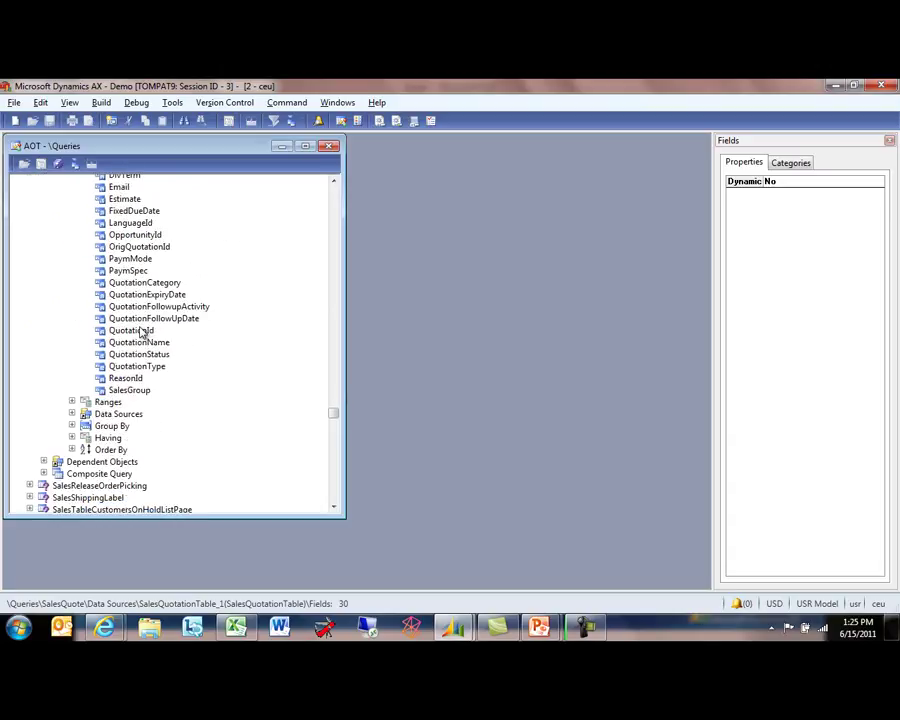
Step: Expand the nested SalesQuotationLine_1 data source and its fields, and compare it with the parent SalesQuotationTable_1 data source
{"action": "left_click", "coordinate": [72, 414]}
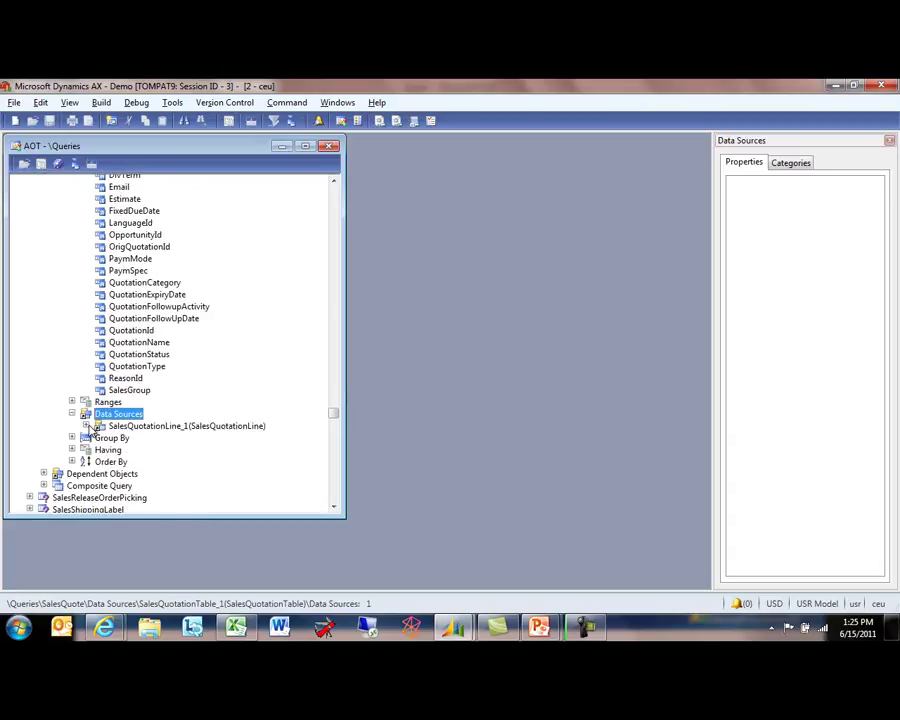
{"action": "left_click", "coordinate": [88, 426]}
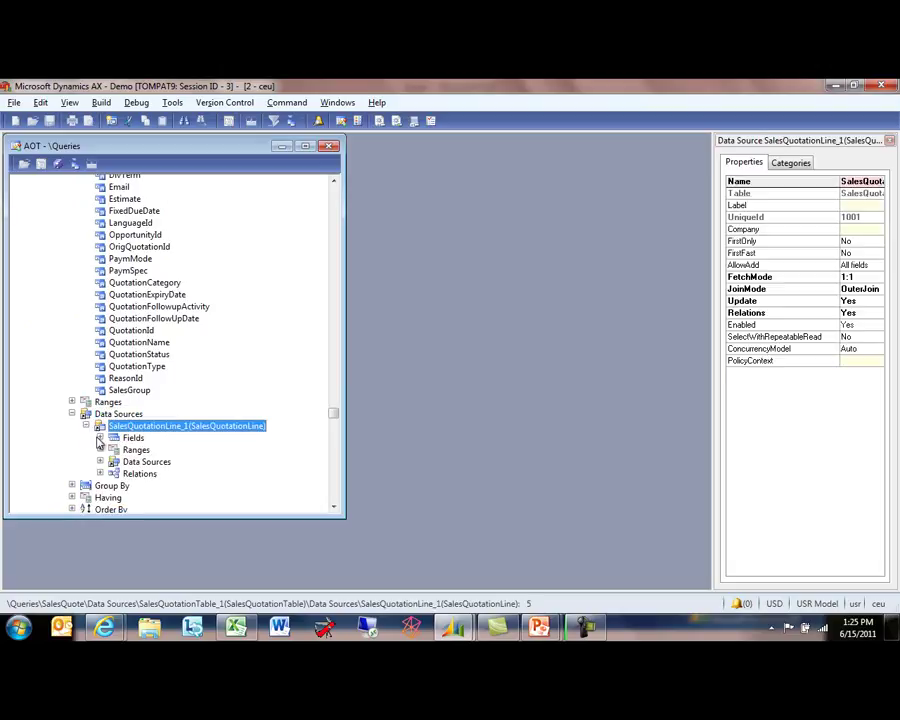
{"action": "left_click", "coordinate": [118, 432]}
{"action": "scroll", "coordinate": [205, 437], "scroll_direction": "up", "scroll_amount": 8}
{"action": "scroll", "coordinate": [205, 437], "scroll_direction": "up", "scroll_amount": 5}
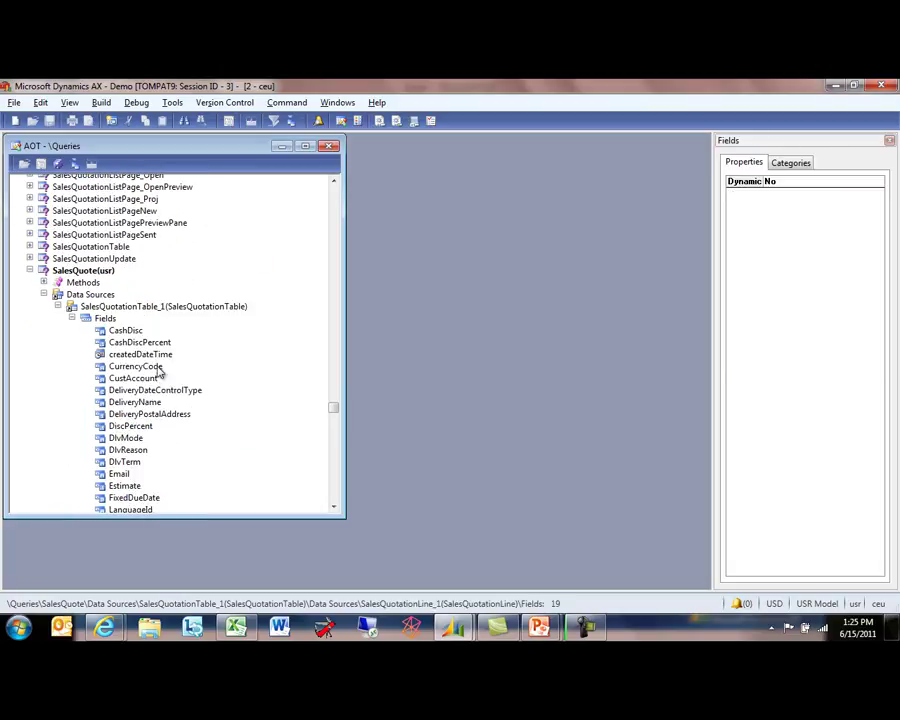
{"action": "left_click", "coordinate": [125, 306]}
{"action": "scroll", "coordinate": [150, 345], "scroll_direction": "down", "scroll_amount": 8}
{"action": "left_click", "coordinate": [153, 438]}
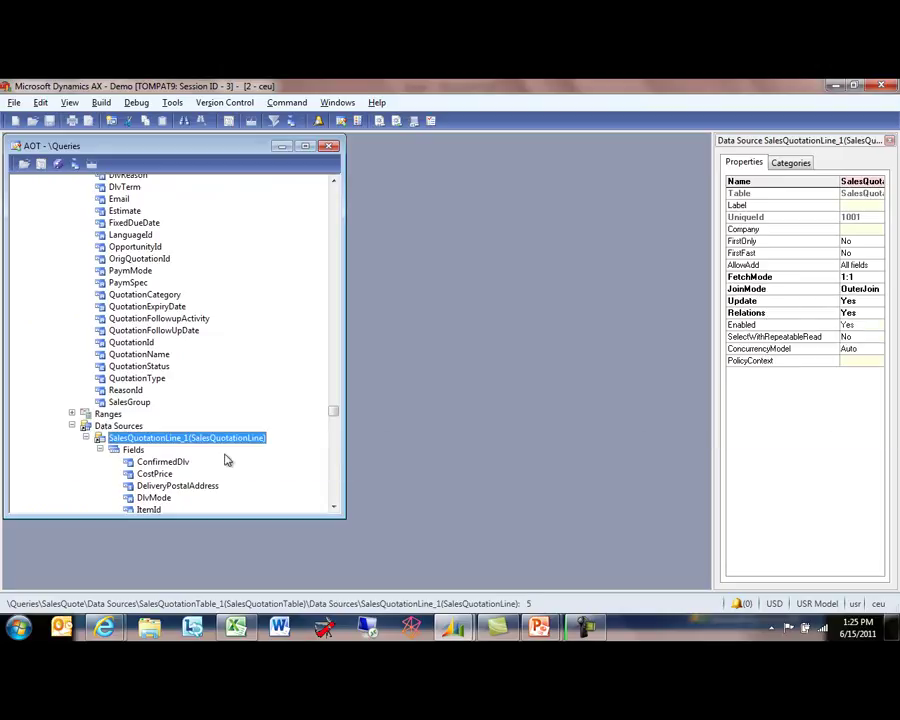
Step: Switch back to the Excel workbook and enable Show calculated fields in the properties of the Sales Quotation data source
{"action": "key", "text": "alt+Tab"}
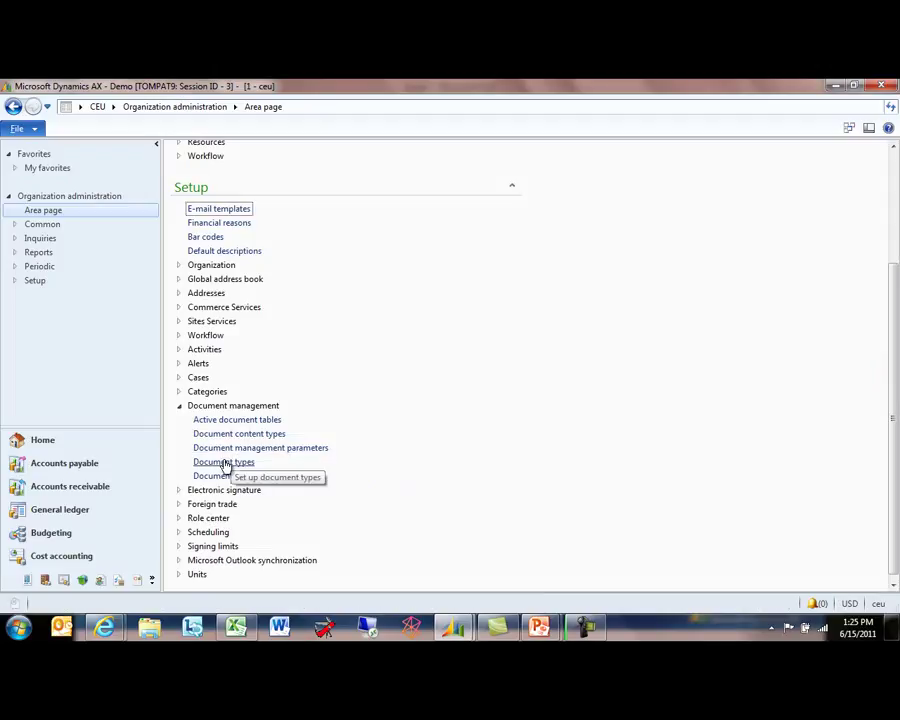
{"action": "key", "text": "alt+Tab"}
{"action": "key", "text": "alt+Tab"}
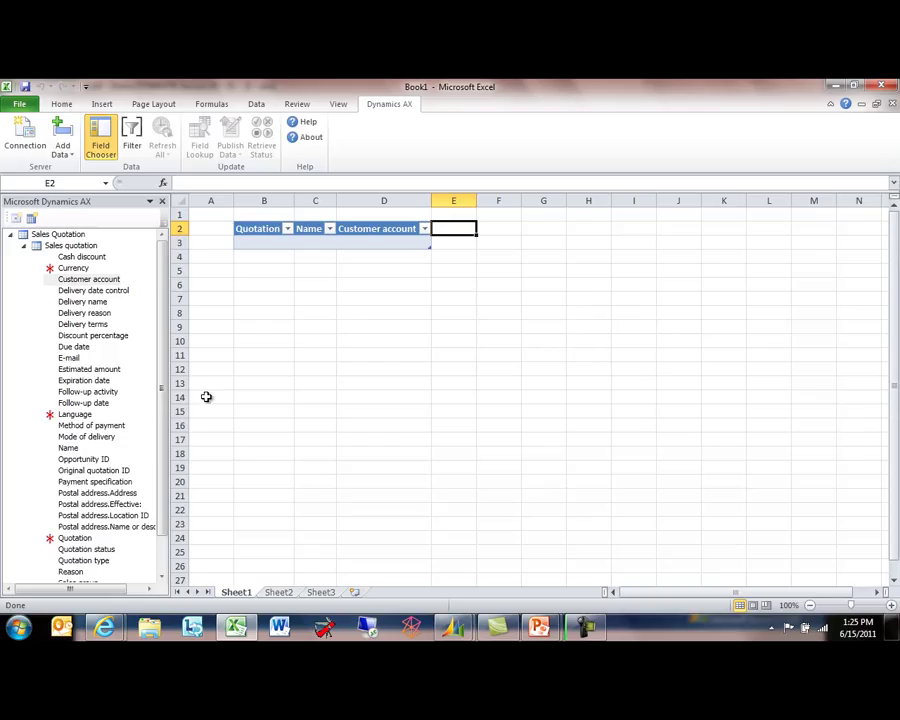
{"action": "left_click_drag", "start_coordinate": [165, 361], "coordinate": [179, 342]}
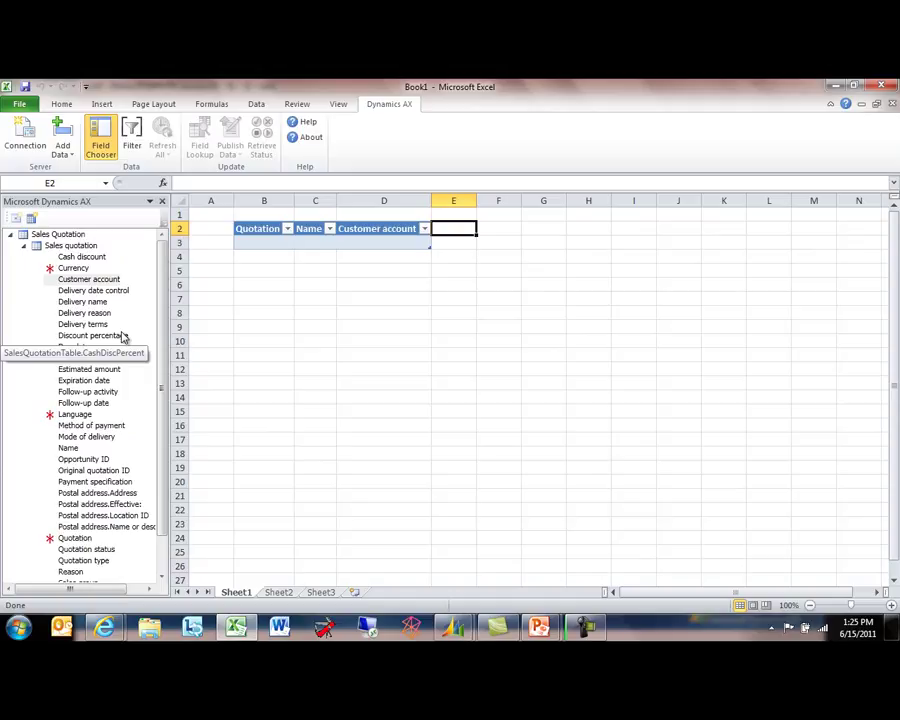
{"action": "left_click", "coordinate": [76, 236]}
{"action": "right_click", "coordinate": [77, 239]}
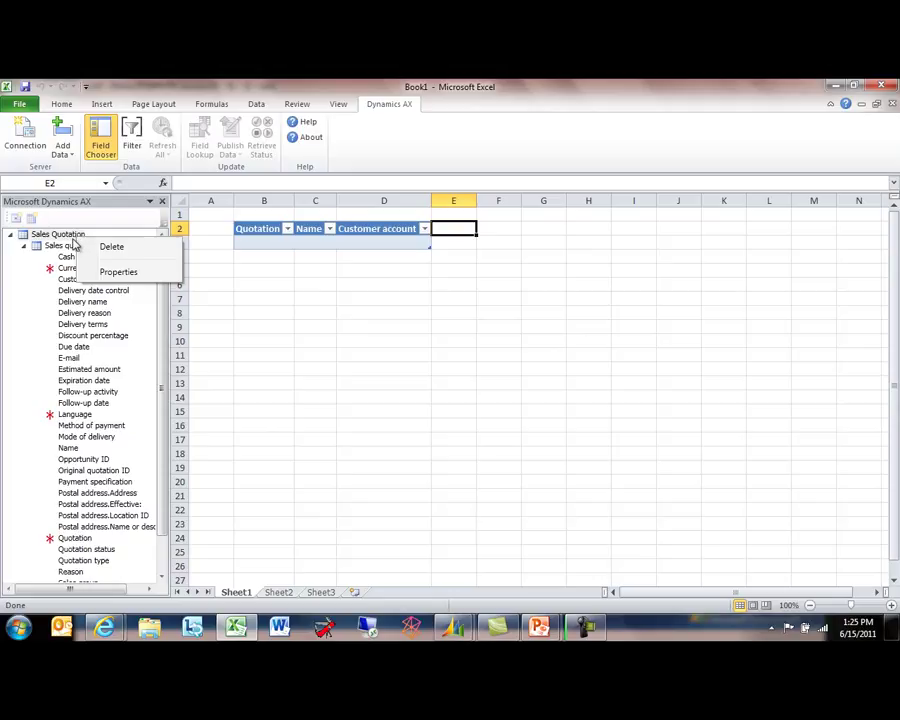
{"action": "left_click", "coordinate": [96, 274]}
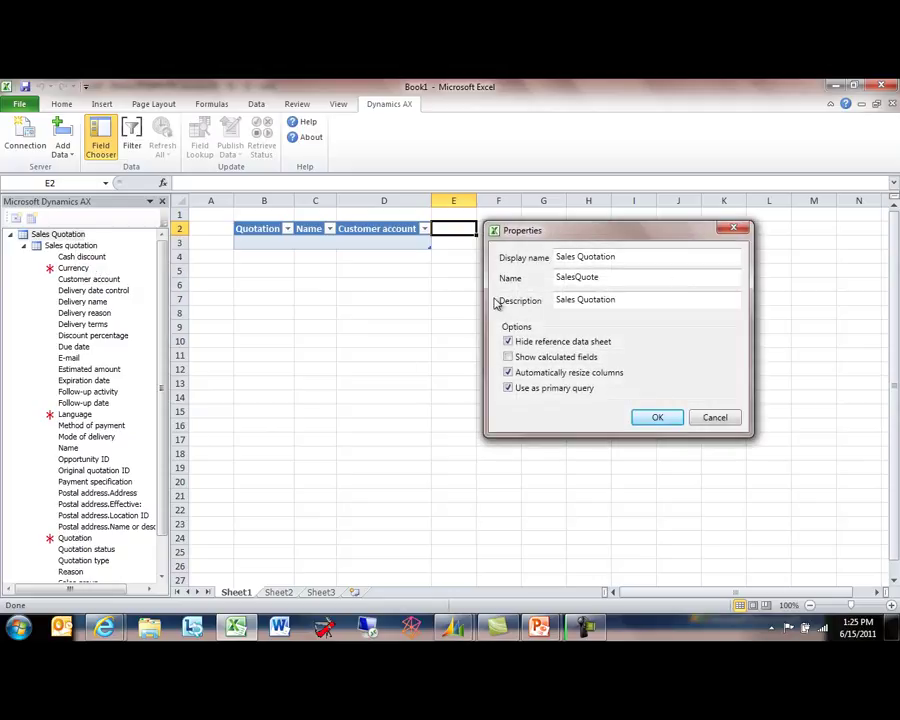
{"action": "left_click_drag", "start_coordinate": [572, 231], "coordinate": [372, 207]}
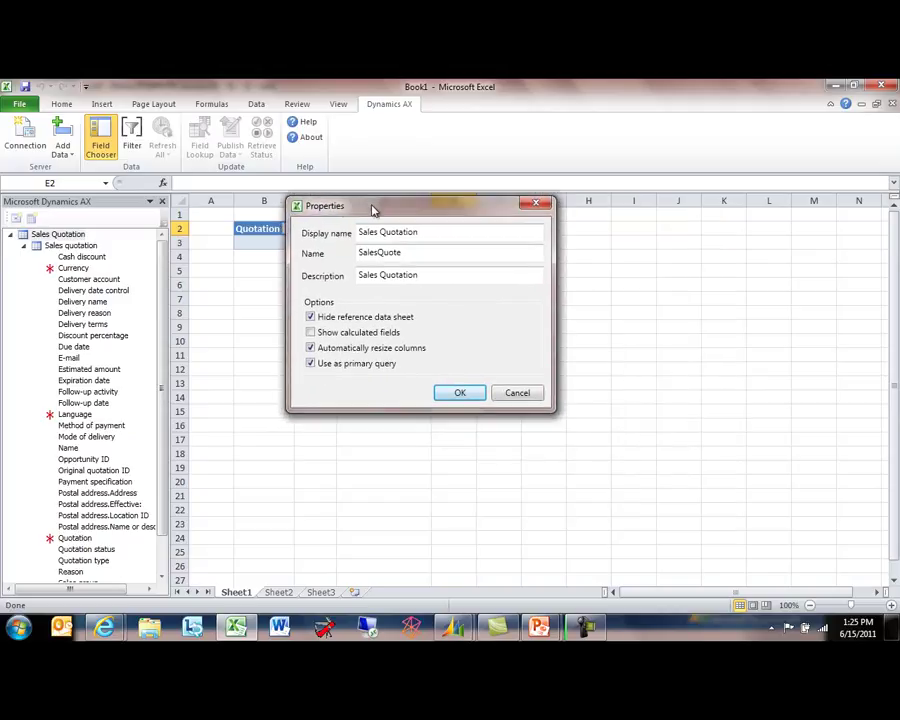
{"action": "left_click", "coordinate": [356, 333]}
{"action": "left_click", "coordinate": [460, 393]}
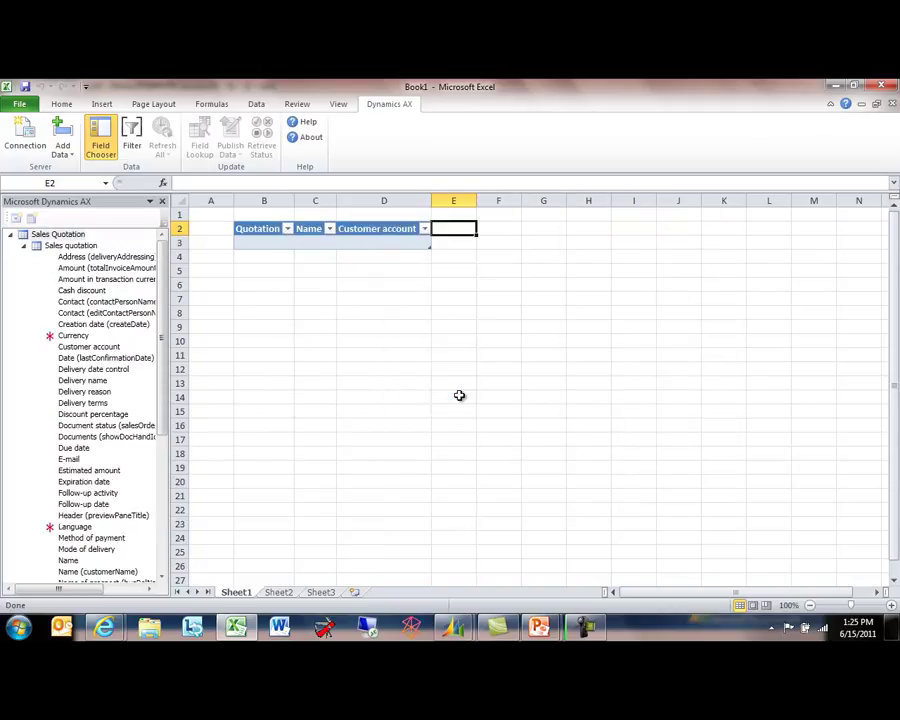
Step: Widen the field list and add the calculated Amount (totalInvoiceAmount) field as a table column at cell E2
{"action": "left_click_drag", "start_coordinate": [179, 301], "coordinate": [243, 302]}
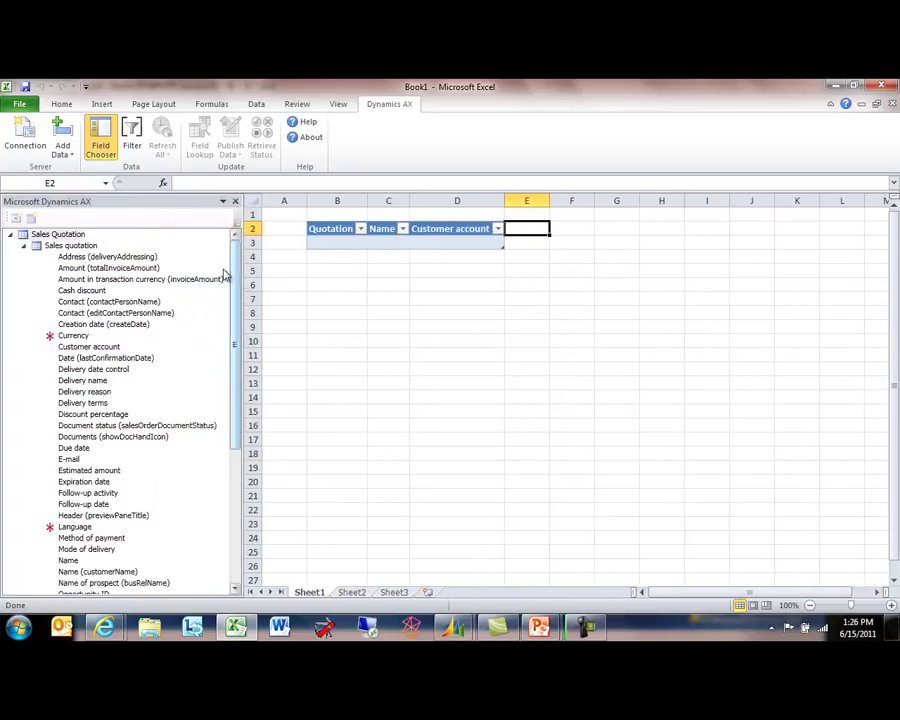
{"action": "left_click", "coordinate": [147, 259]}
{"action": "left_click", "coordinate": [135, 271]}
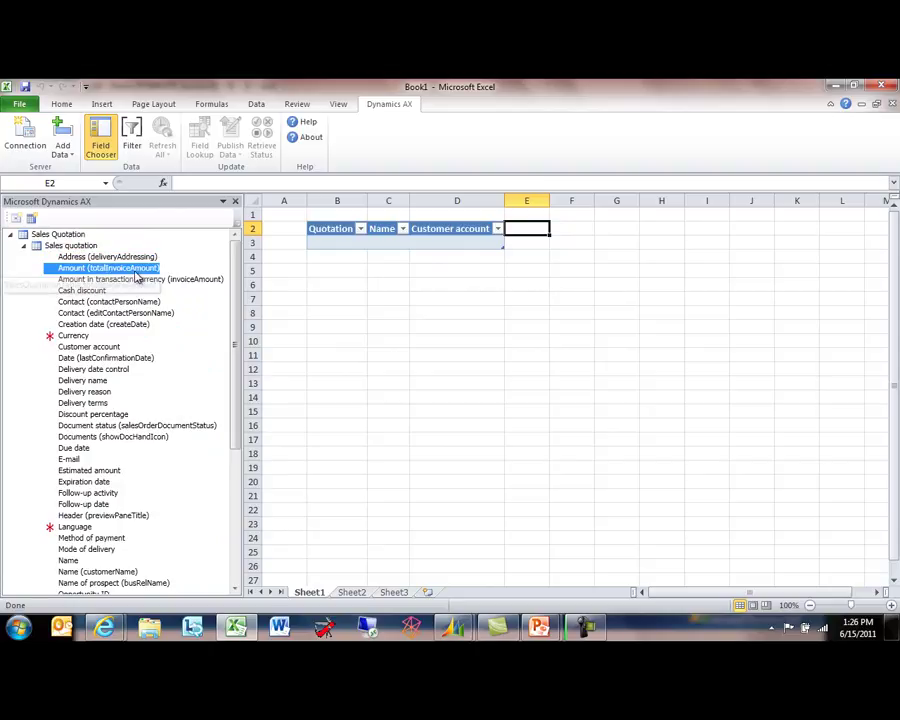
{"action": "left_click", "coordinate": [135, 283]}
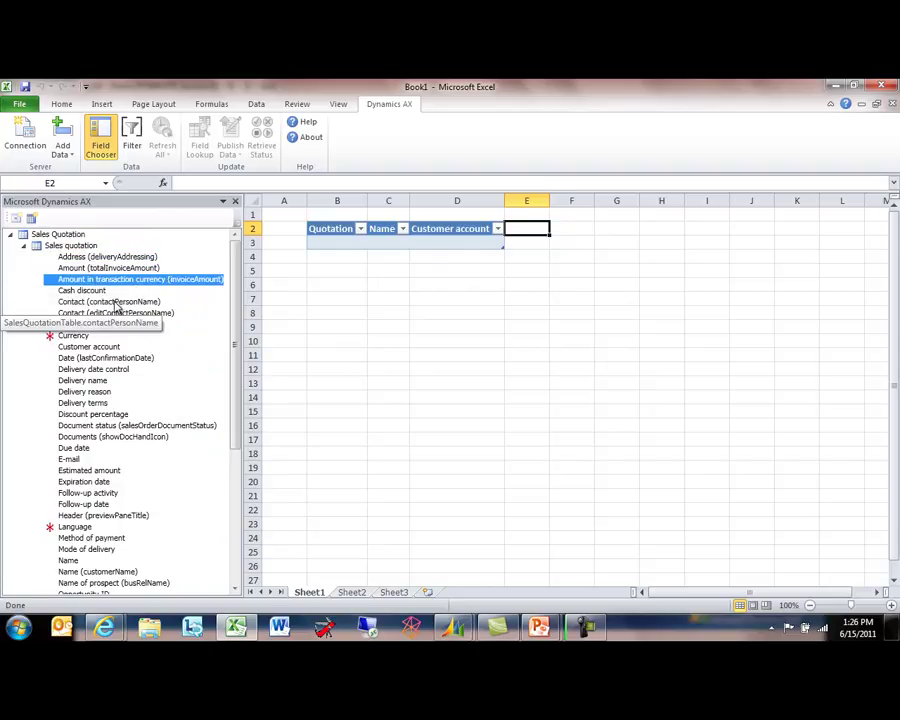
{"action": "left_click", "coordinate": [130, 268]}
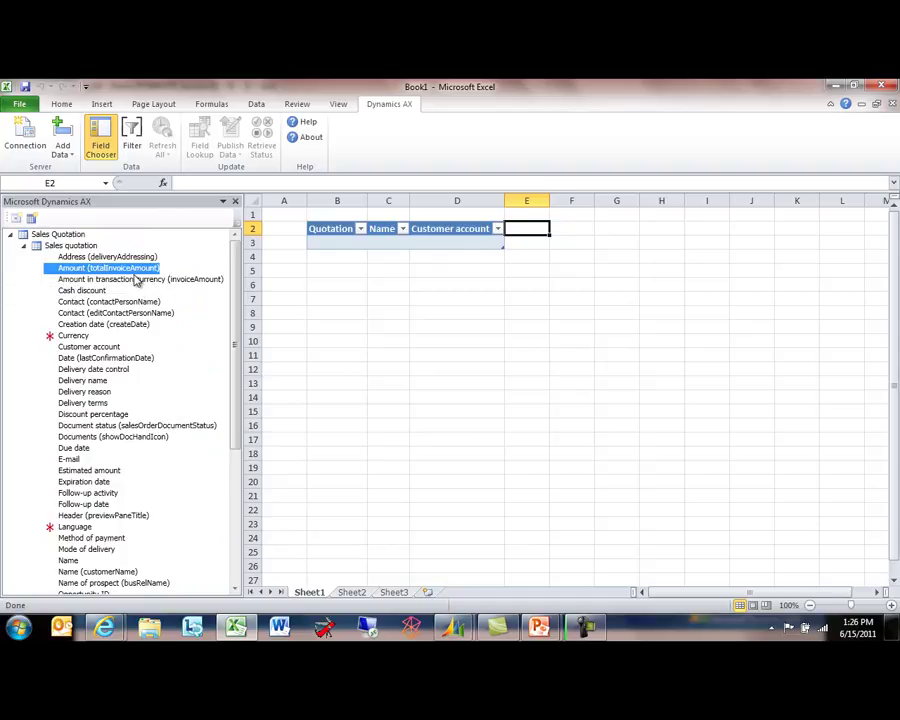
{"action": "left_click_drag", "start_coordinate": [131, 272], "coordinate": [522, 232]}
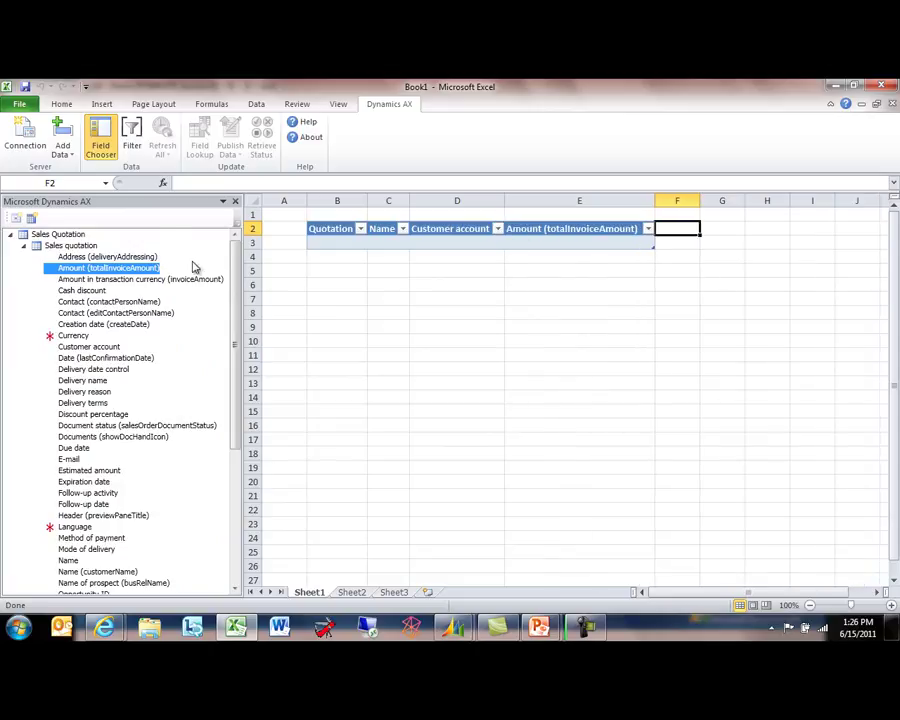
Step: Leave field selection and refresh the quotation table from Dynamics AX, checking values in each of its columns
{"action": "left_click", "coordinate": [100, 143]}
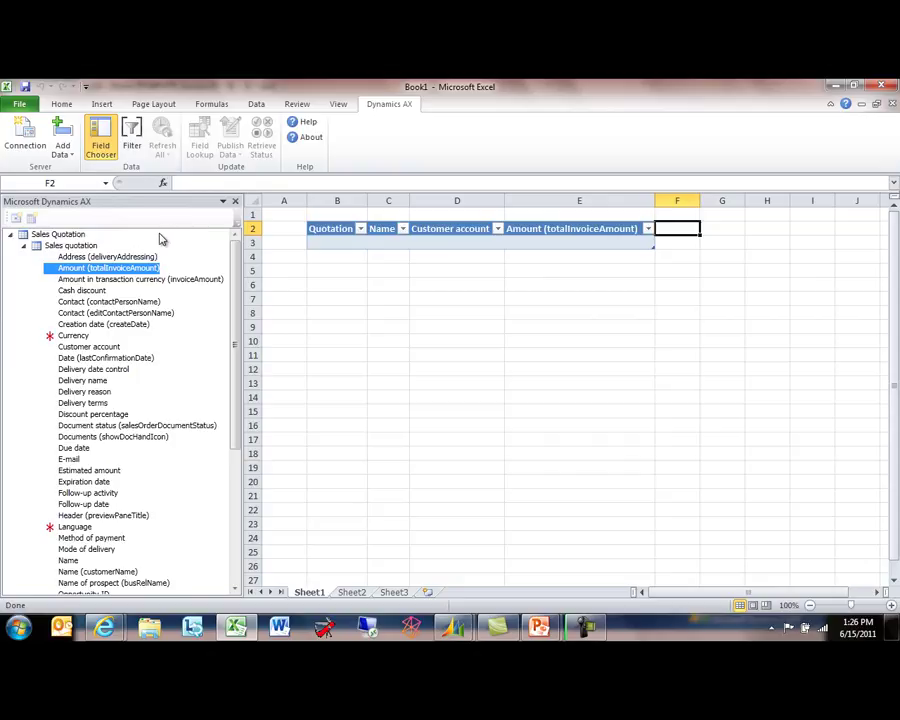
{"action": "left_click", "coordinate": [102, 146]}
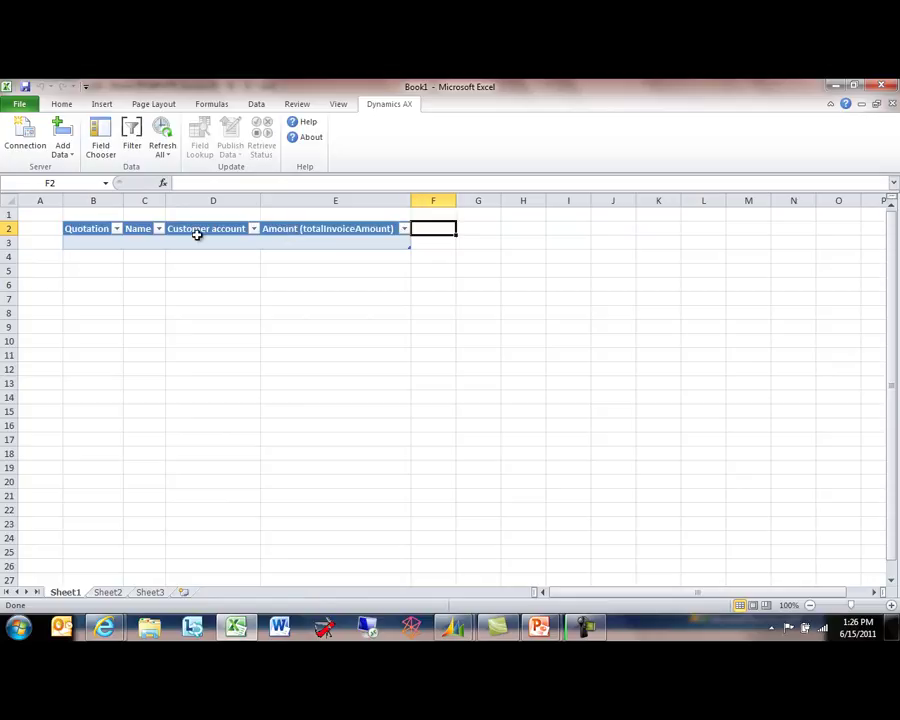
{"action": "left_click", "coordinate": [162, 138]}
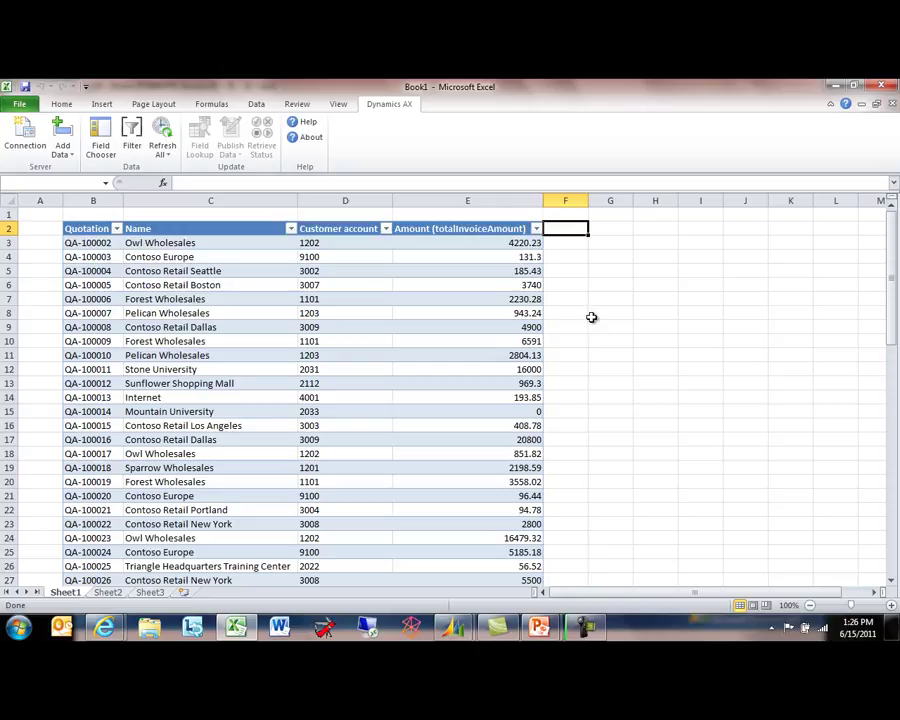
{"action": "left_click", "coordinate": [88, 257]}
{"action": "left_click", "coordinate": [149, 257]}
{"action": "left_click", "coordinate": [346, 268]}
{"action": "left_click", "coordinate": [470, 270]}
Step: Show the field list again and examine which source field the Amount, Customer account and Name columns are bound to
{"action": "left_click", "coordinate": [102, 142]}
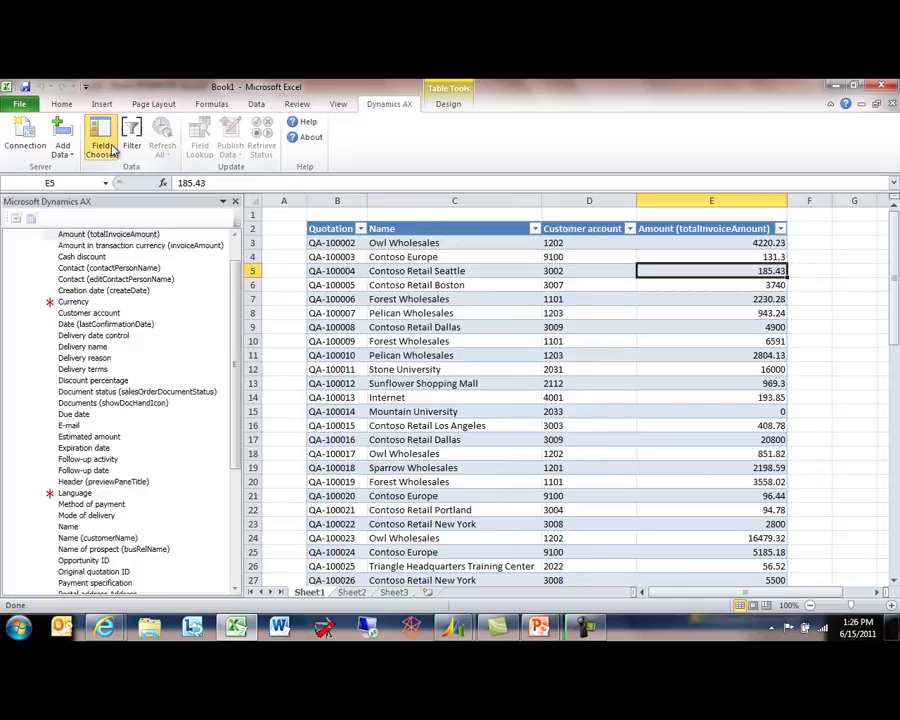
{"action": "key", "text": "Left"}
{"action": "key", "text": "Right"}
{"action": "key", "text": "Left"}
{"action": "key", "text": "Left"}
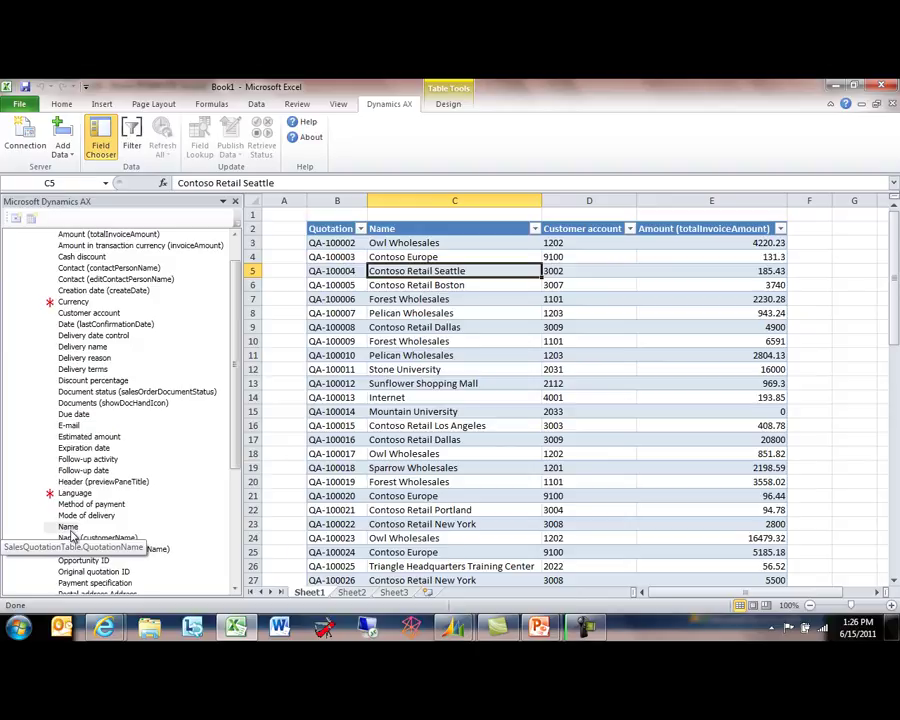
{"action": "left_click_drag", "start_coordinate": [72, 530], "coordinate": [385, 579]}
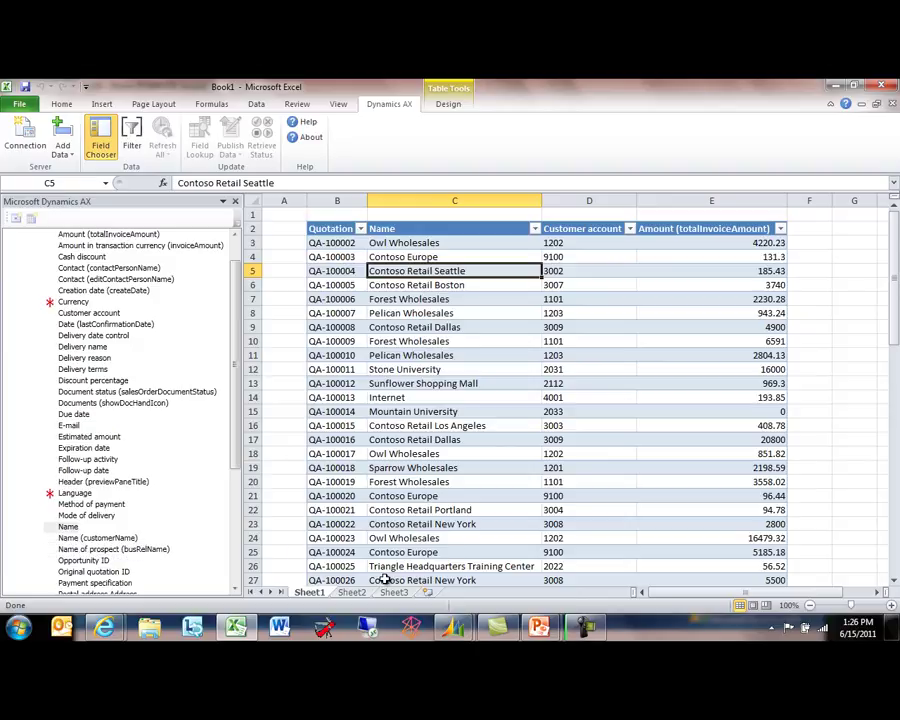
{"action": "key", "text": "Right"}
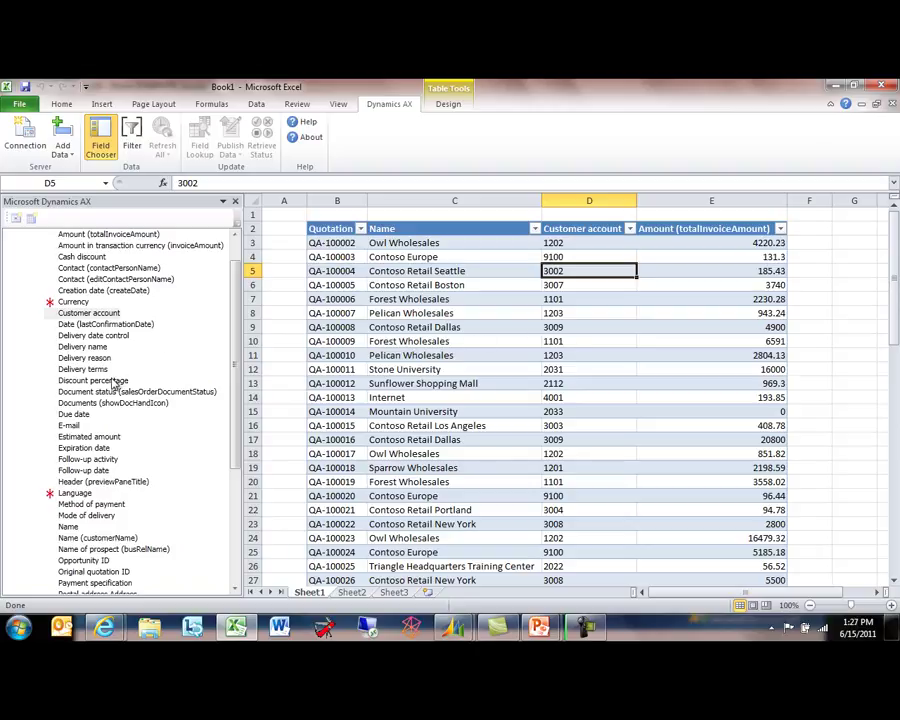
{"action": "scroll", "coordinate": [237, 258], "scroll_direction": "up", "scroll_amount": 1}
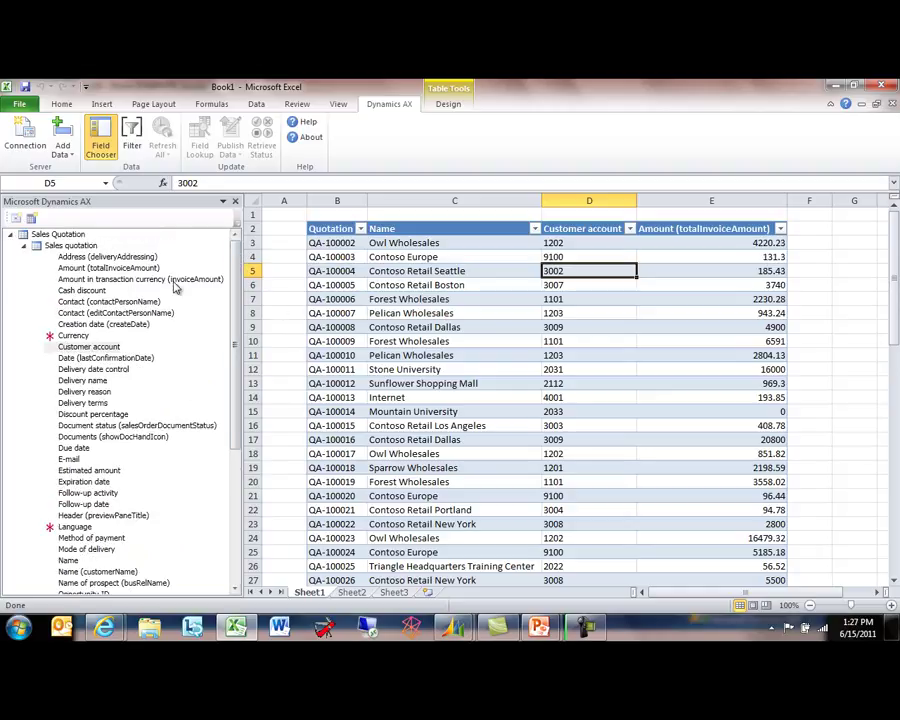
Step: Rename the Amount (totalInvoiceAmount) column header to Quoted Amount, fit column E to its contents and check its source field
{"action": "left_click", "coordinate": [706, 231]}
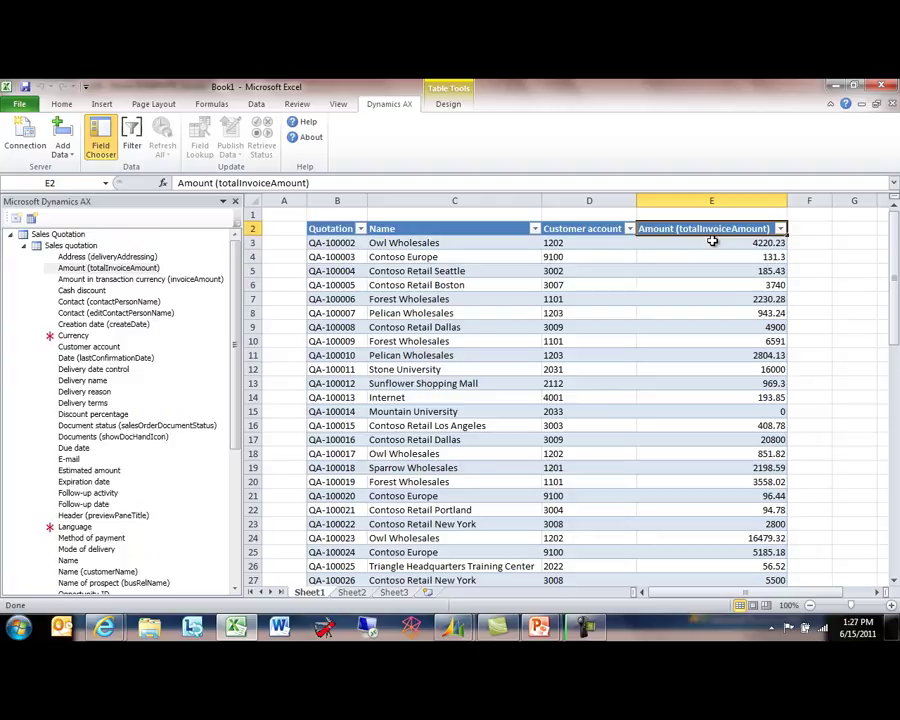
{"action": "type", "text": "Quota"}
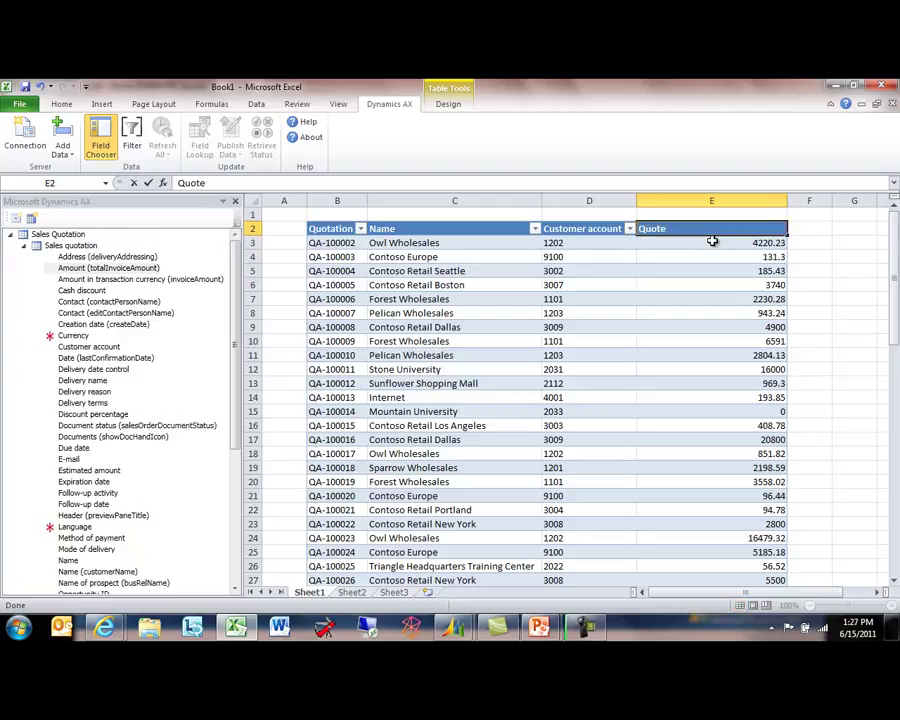
{"action": "type", "text": "d Amount"}
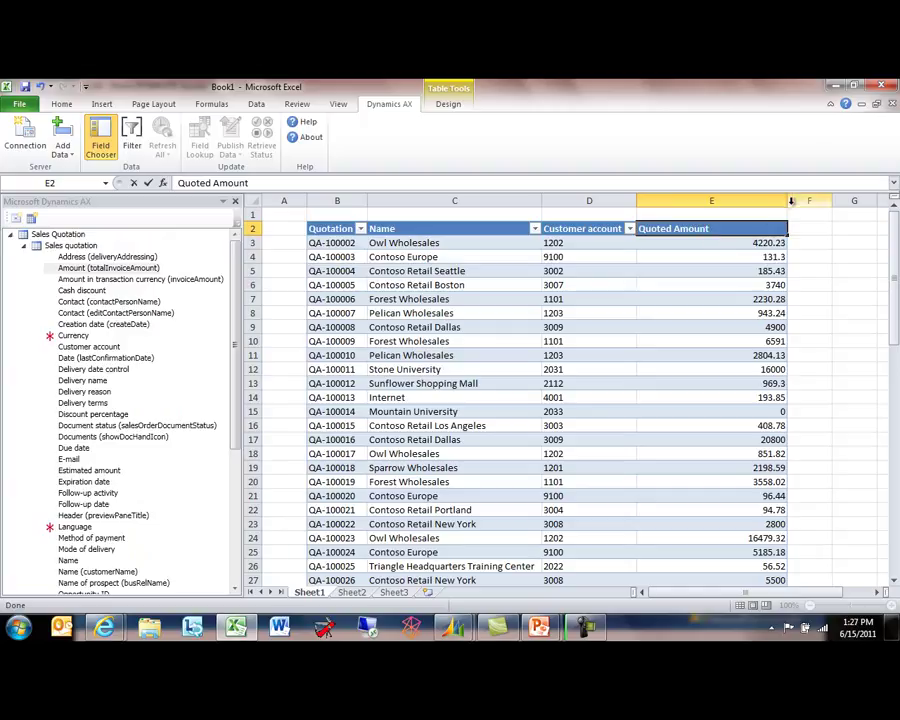
{"action": "left_click", "coordinate": [797, 244]}
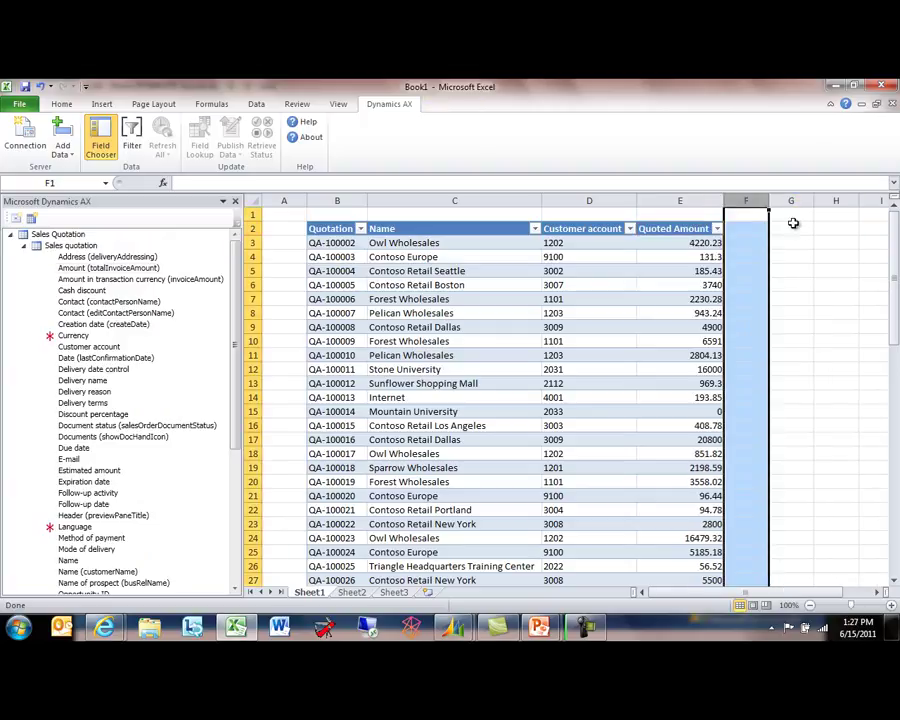
{"action": "left_click", "coordinate": [680, 269]}
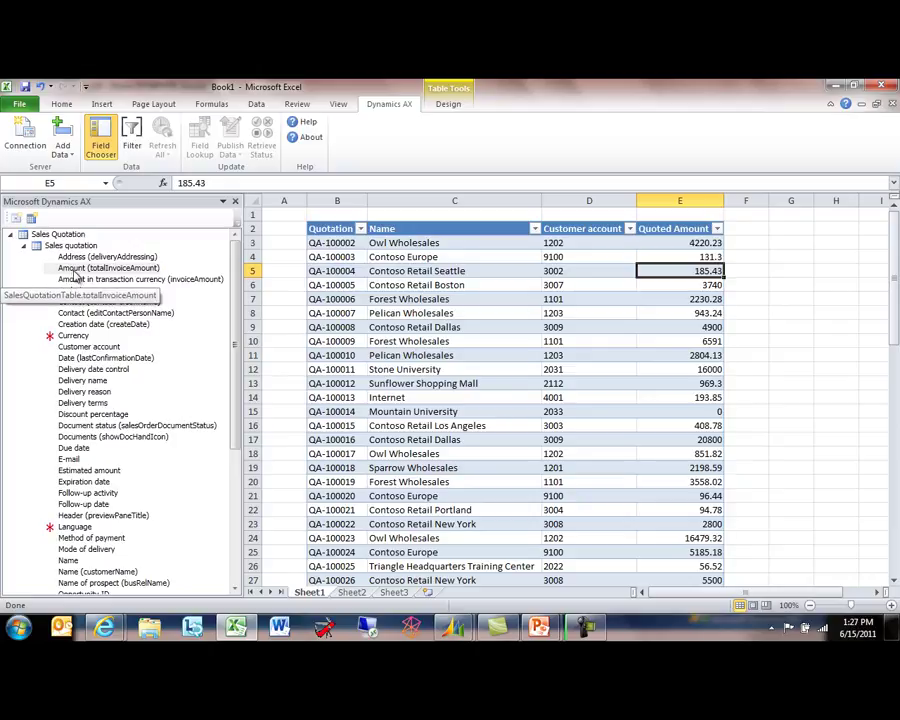
Step: Leave field selection, refresh the quotation data again and review the rows down to the last quotation
{"action": "left_click", "coordinate": [100, 135]}
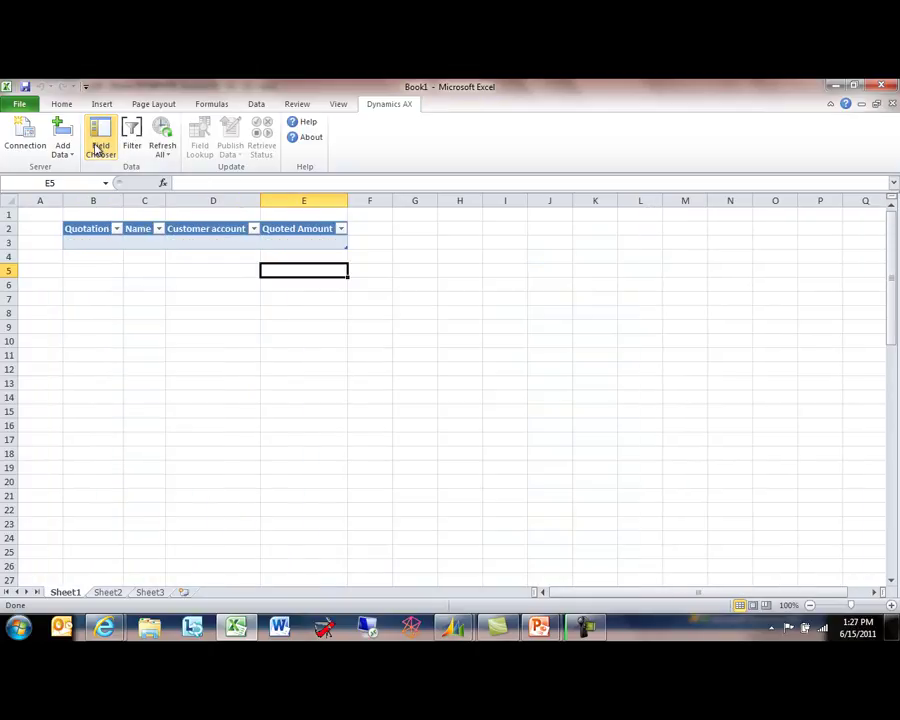
{"action": "left_click", "coordinate": [161, 130]}
{"action": "left_click", "coordinate": [352, 312]}
{"action": "scroll", "coordinate": [350, 404], "scroll_direction": "down", "scroll_amount": 15}
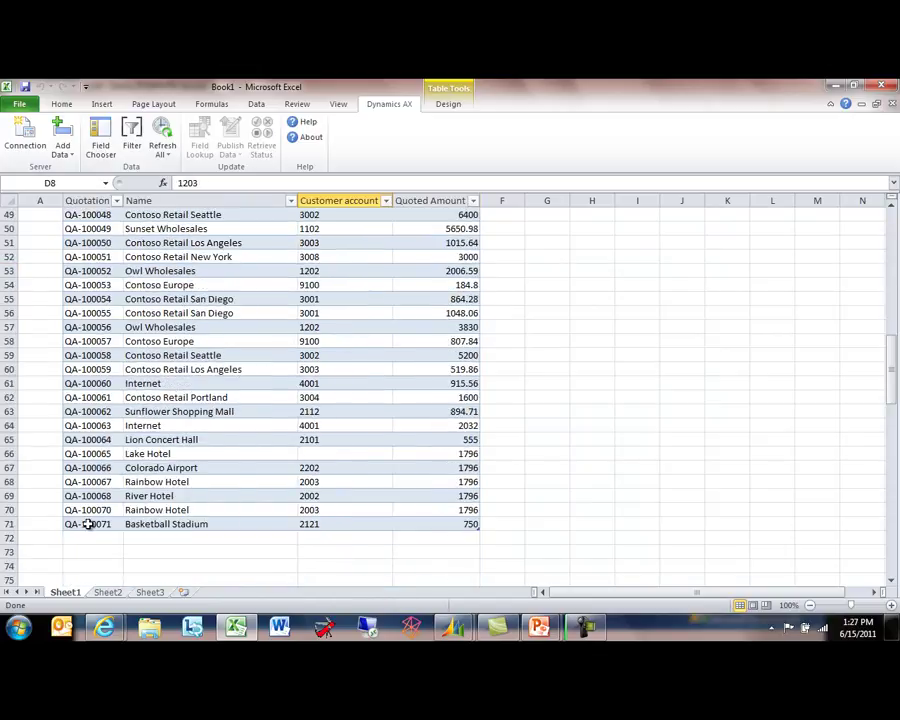
{"action": "left_click", "coordinate": [10, 524]}
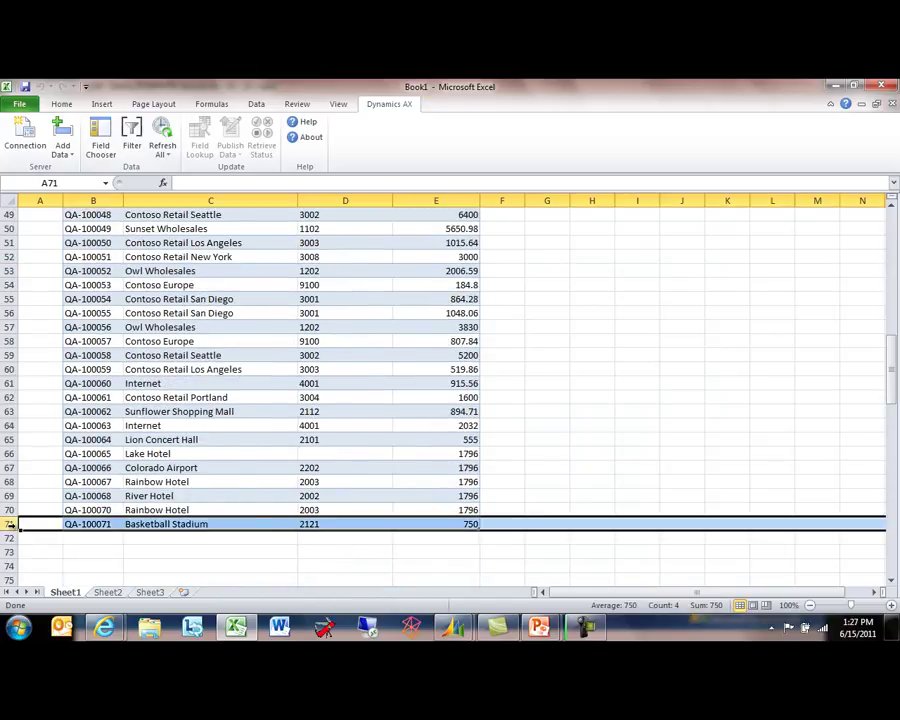
{"action": "left_click", "coordinate": [674, 501]}
{"action": "scroll", "coordinate": [651, 478], "scroll_direction": "up", "scroll_amount": 16}
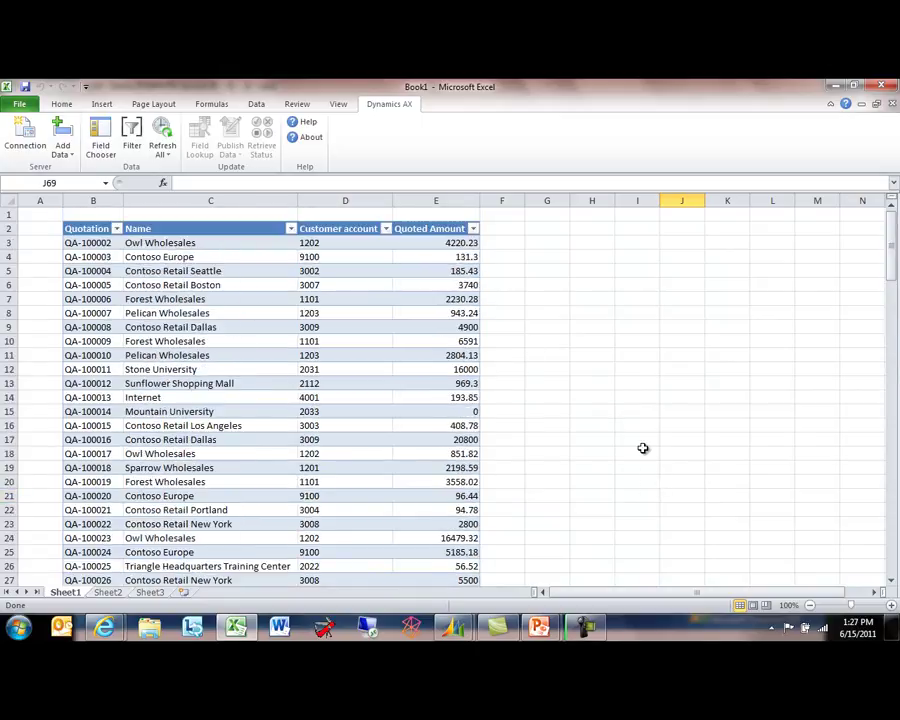
Step: Expand the Quotation lines fields in the field list and add both Quantity fields as columns beside Quoted Amount
{"action": "left_click", "coordinate": [100, 138]}
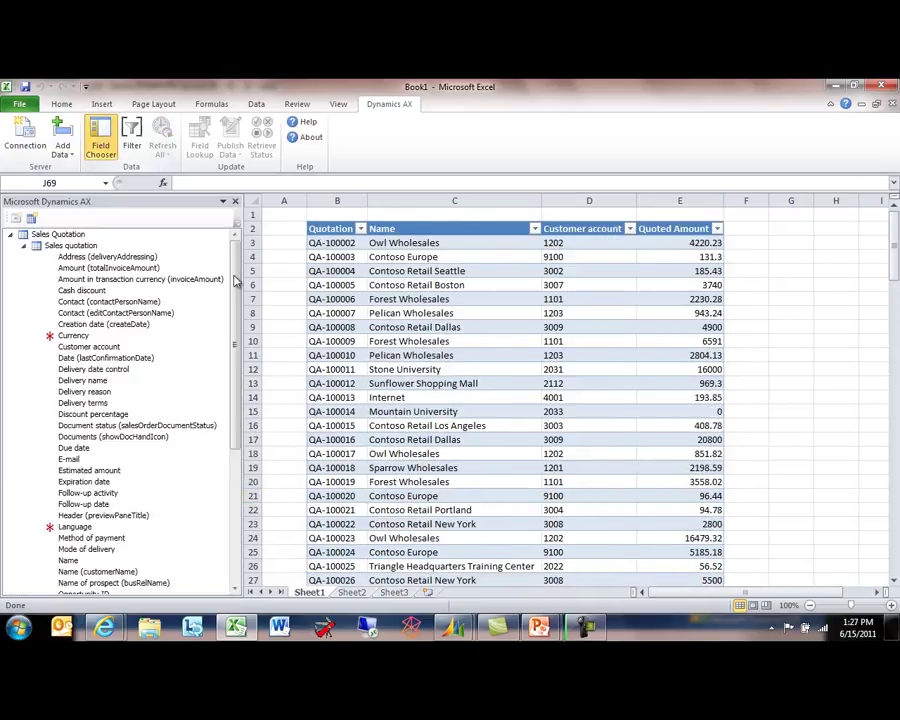
{"action": "mouse_move", "coordinate": [234, 254]}
{"action": "left_mouse_down"}
{"action": "mouse_move", "coordinate": [235, 338]}
{"action": "mouse_move", "coordinate": [235, 254]}
{"action": "left_mouse_up"}
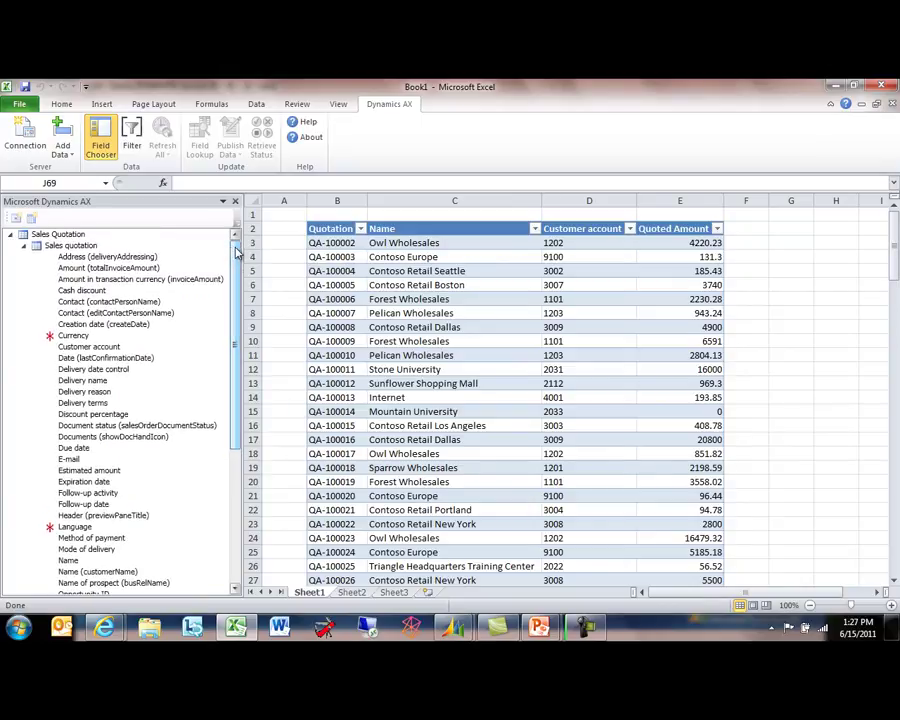
{"action": "scroll", "coordinate": [225, 300], "scroll_direction": "down", "scroll_amount": 7}
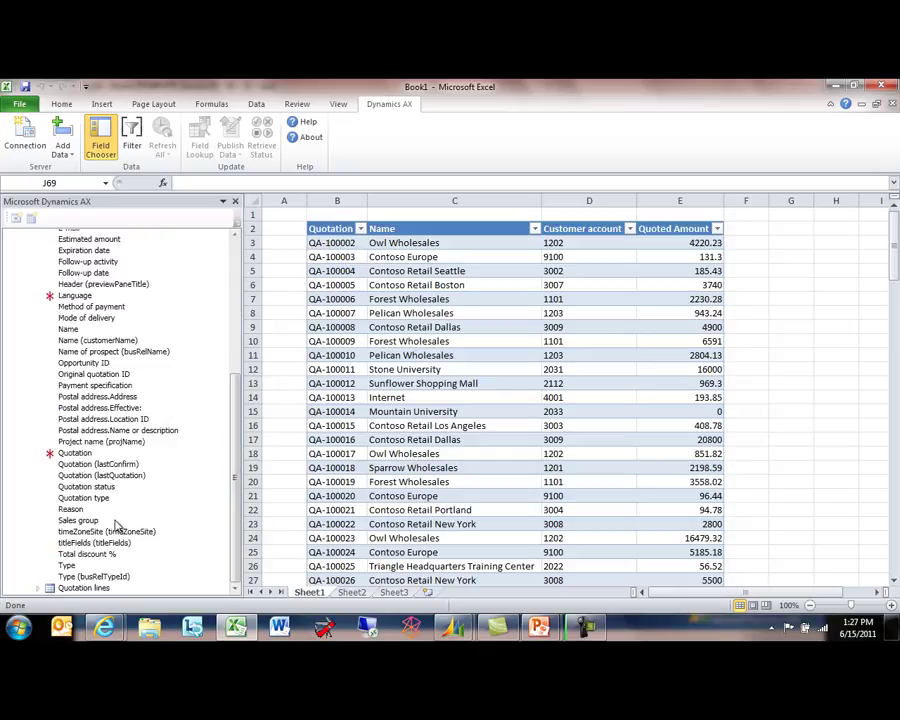
{"action": "left_click", "coordinate": [37, 588]}
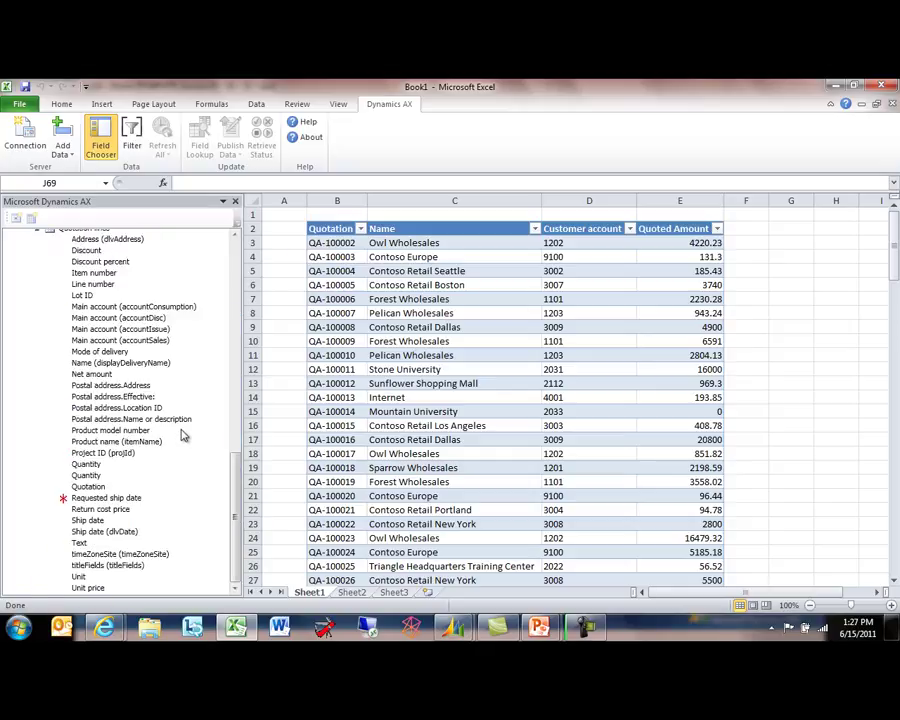
{"action": "scroll", "coordinate": [182, 434], "scroll_direction": "up", "scroll_amount": 7}
{"action": "scroll", "coordinate": [182, 434], "scroll_direction": "down", "scroll_amount": 7}
{"action": "left_click", "coordinate": [86, 464]}
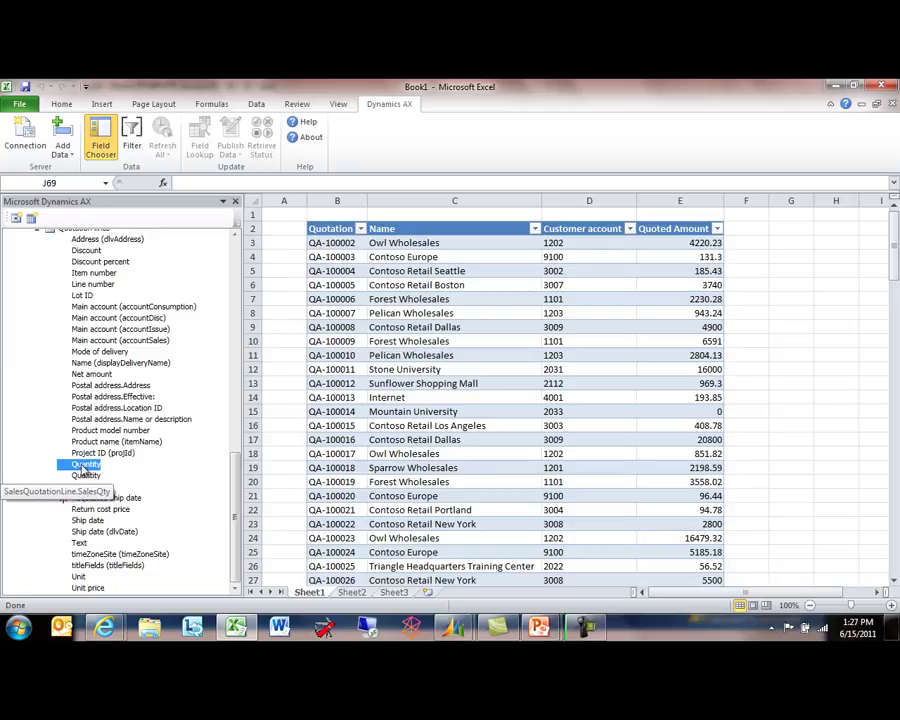
{"action": "left_click_drag", "start_coordinate": [85, 476], "coordinate": [748, 364]}
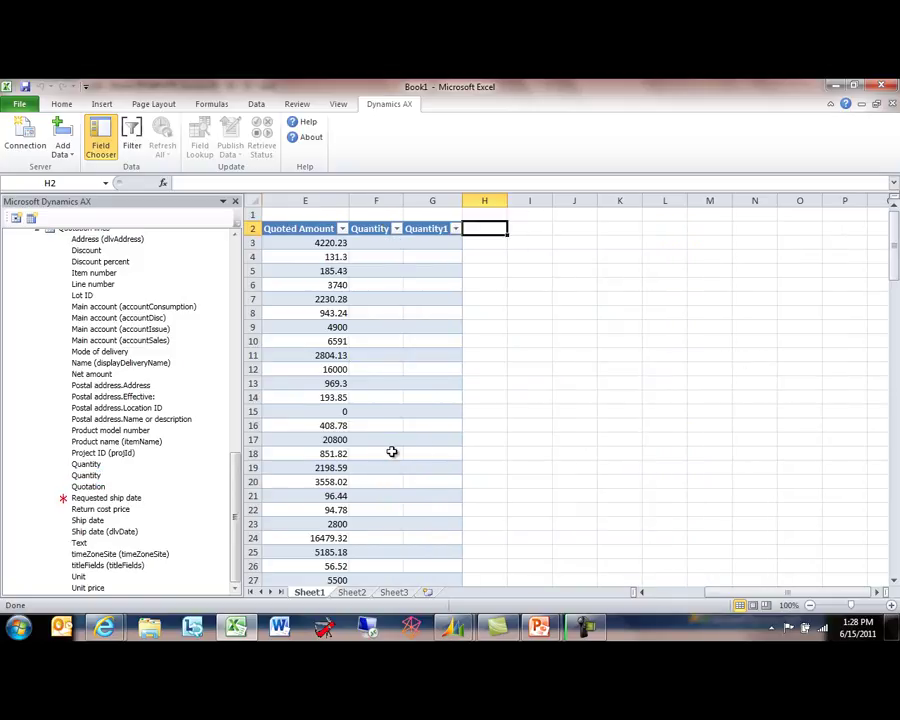
Step: Delete the duplicate Quantity1 column from the quotation table and add the Net amount line field in its place
{"action": "left_click", "coordinate": [432, 200]}
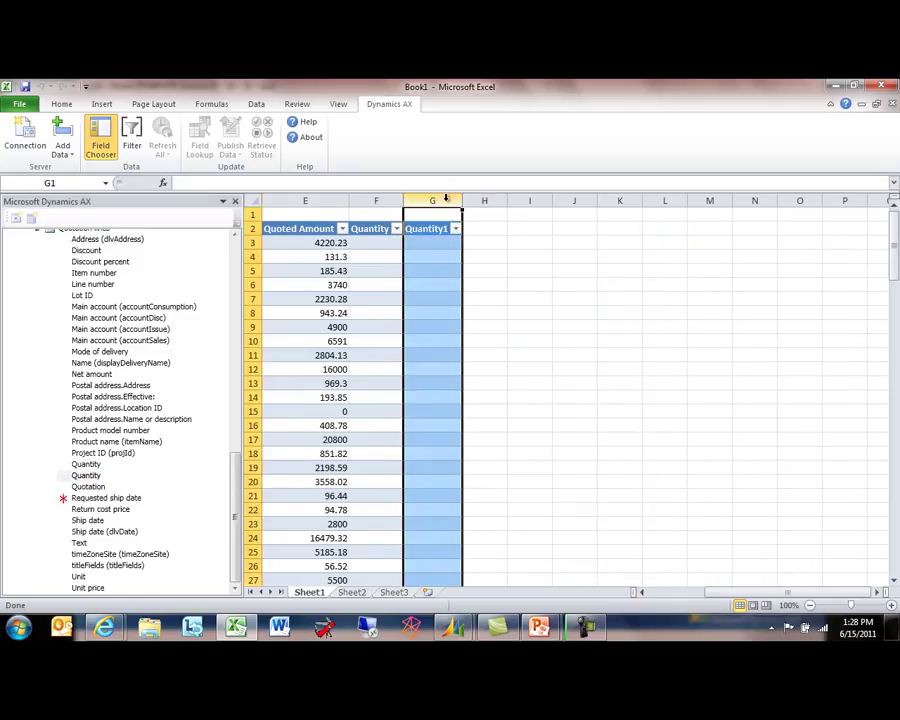
{"action": "right_click", "coordinate": [448, 207]}
{"action": "left_click", "coordinate": [416, 307]}
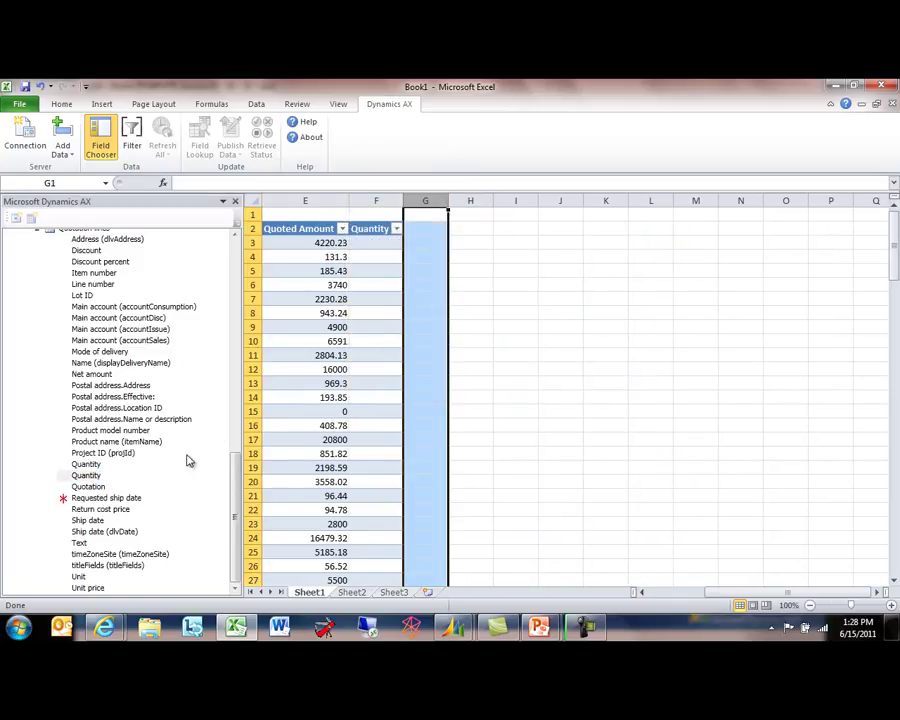
{"action": "left_click", "coordinate": [110, 430]}
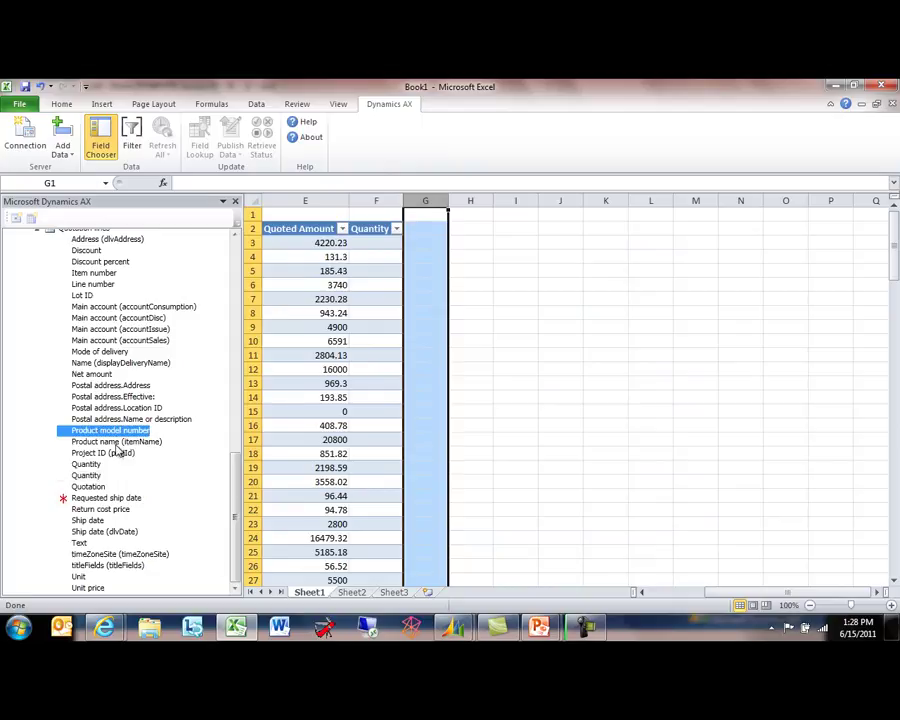
{"action": "left_click_drag", "start_coordinate": [90, 373], "coordinate": [414, 346]}
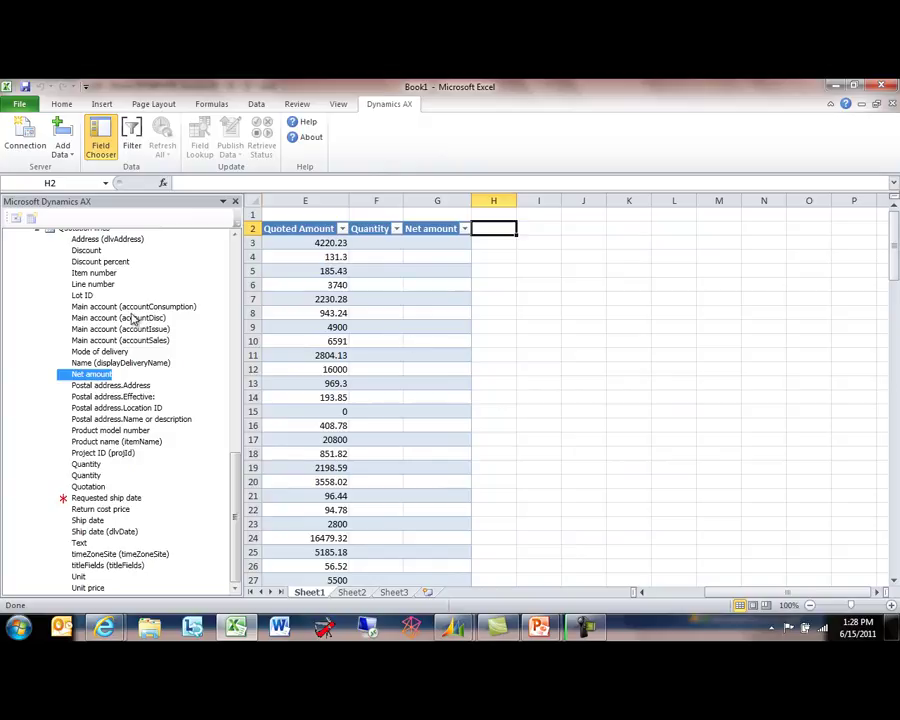
Step: Insert the Item number and Text line fields as columns between Quoted Amount and Quantity
{"action": "left_click", "coordinate": [643, 592]}
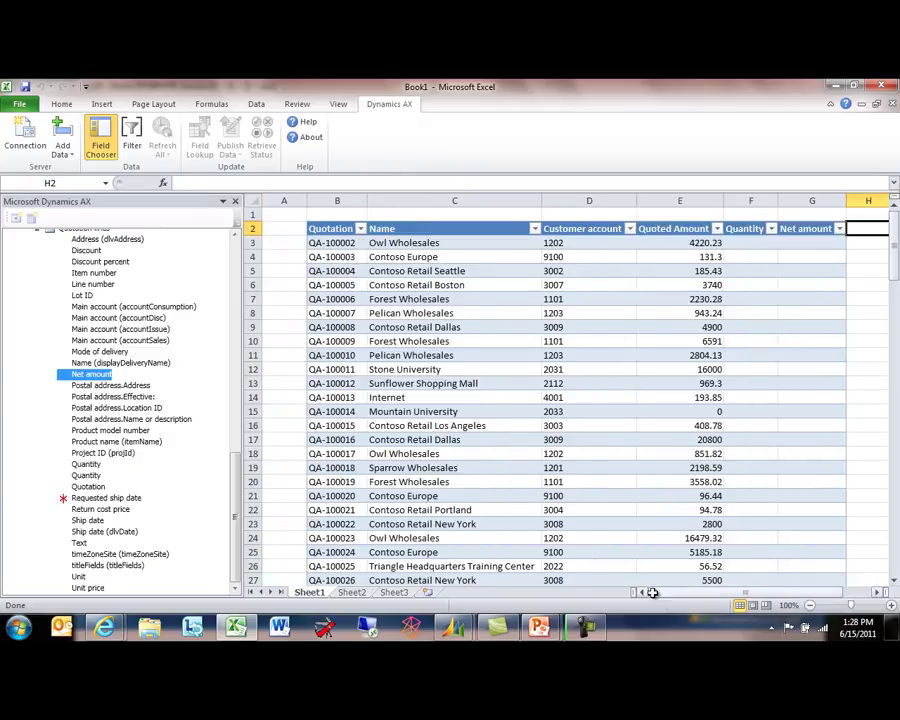
{"action": "left_click_drag", "start_coordinate": [93, 273], "coordinate": [737, 292]}
{"action": "left_click", "coordinate": [80, 542]}
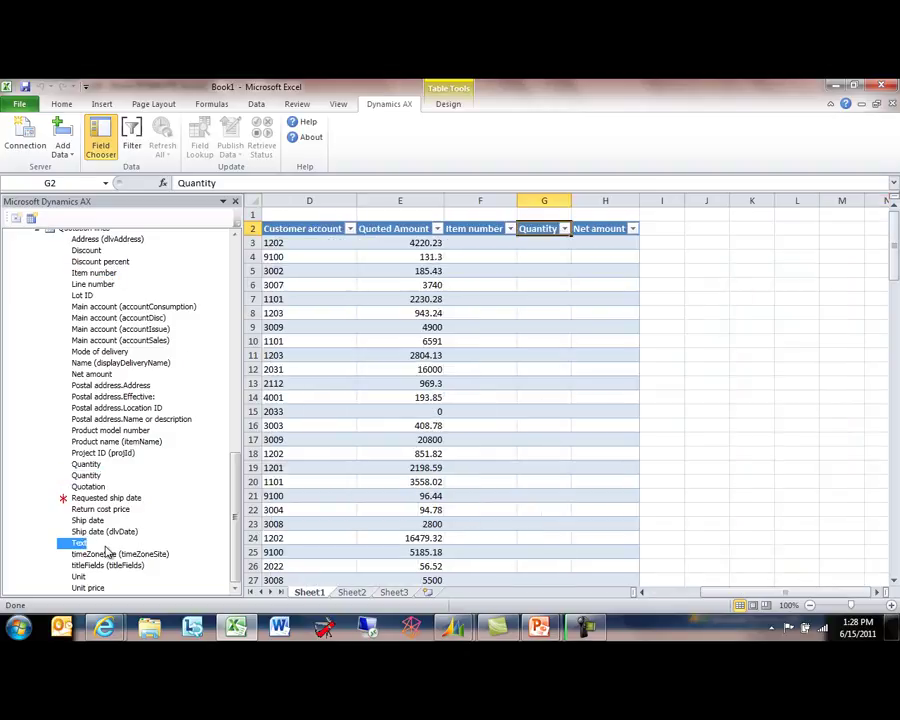
{"action": "left_click_drag", "start_coordinate": [78, 543], "coordinate": [530, 365]}
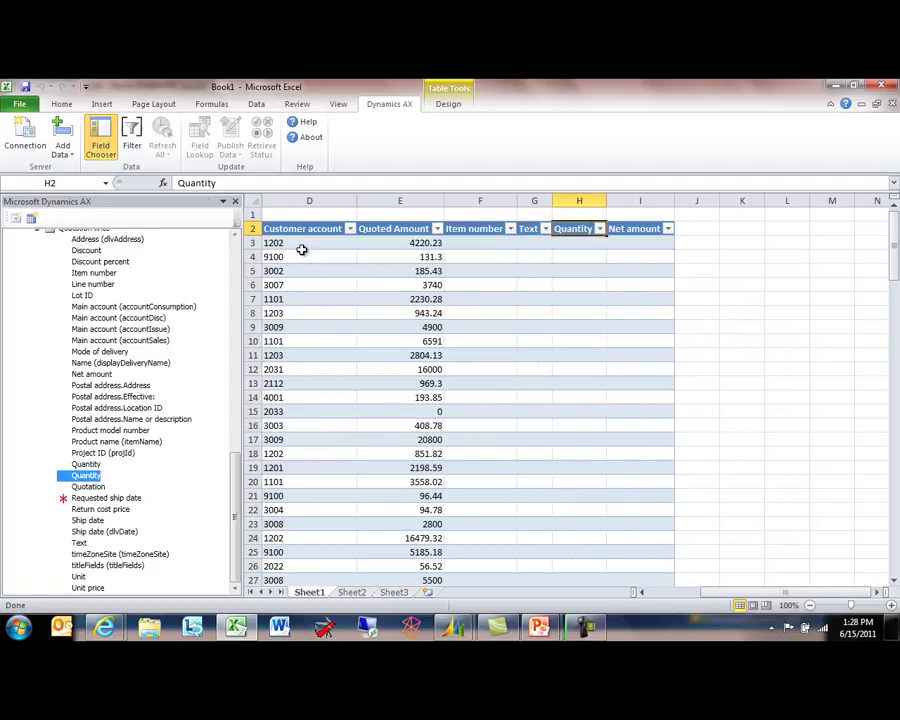
Step: Leave field selection, refresh the quotation data and review the line rows down to the last quotation
{"action": "left_click", "coordinate": [99, 145]}
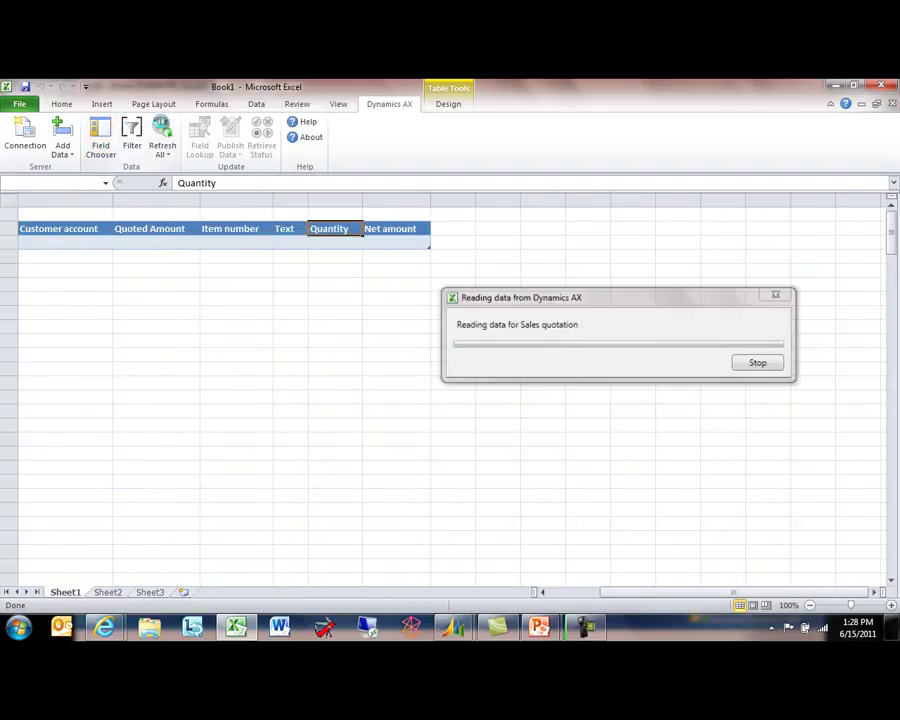
{"action": "left_click", "coordinate": [162, 134]}
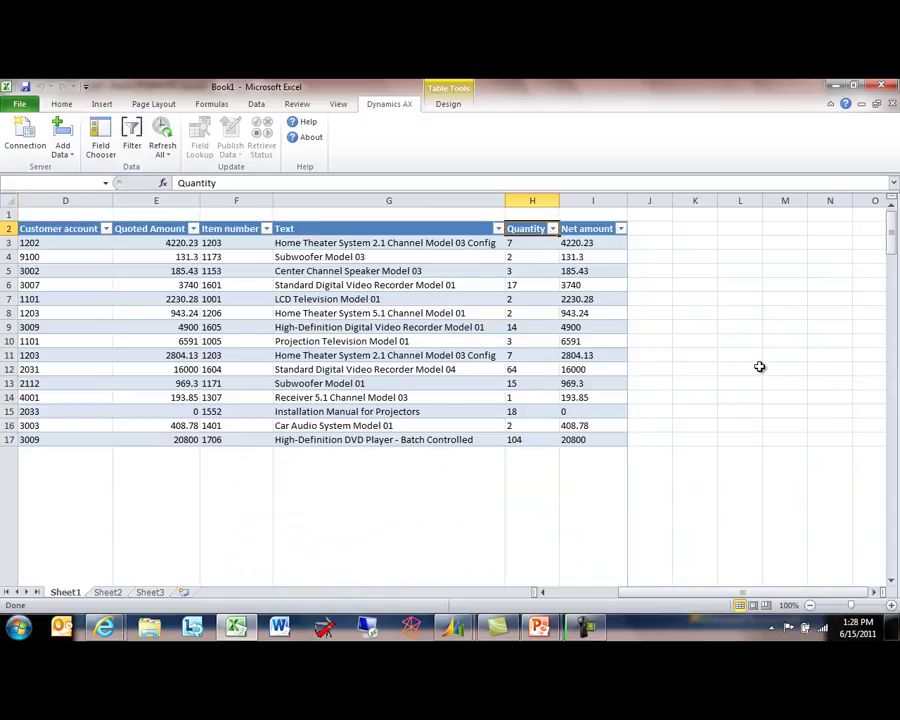
{"action": "left_click", "coordinate": [612, 593]}
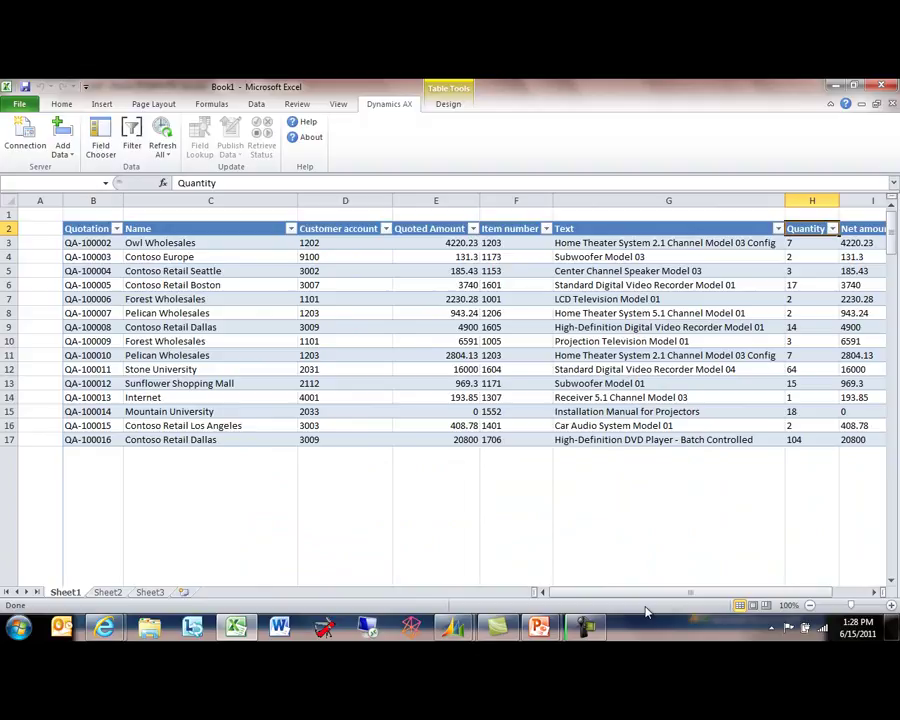
{"action": "scroll", "coordinate": [262, 404], "scroll_direction": "down", "scroll_amount": 13}
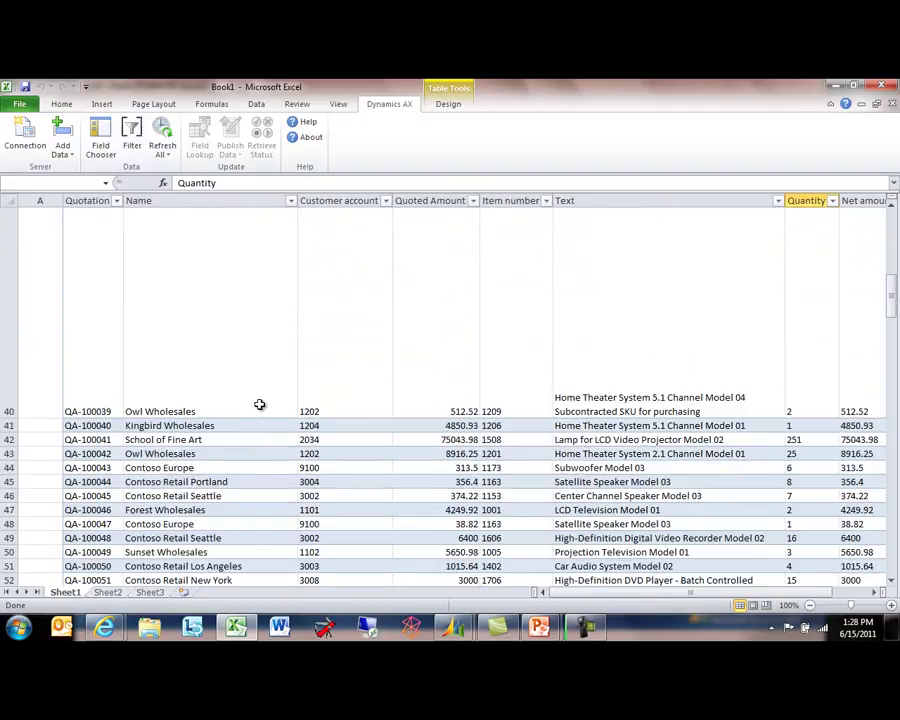
{"action": "scroll", "coordinate": [260, 401], "scroll_direction": "down", "scroll_amount": 20}
{"action": "scroll", "coordinate": [238, 390], "scroll_direction": "up", "scroll_amount": 6}
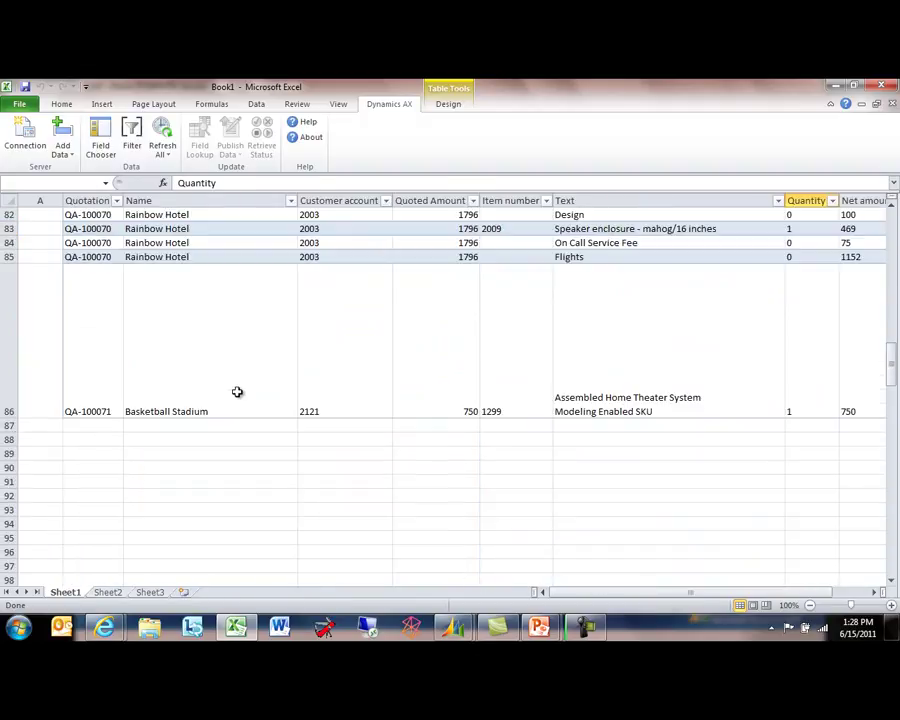
{"action": "left_click", "coordinate": [8, 394]}
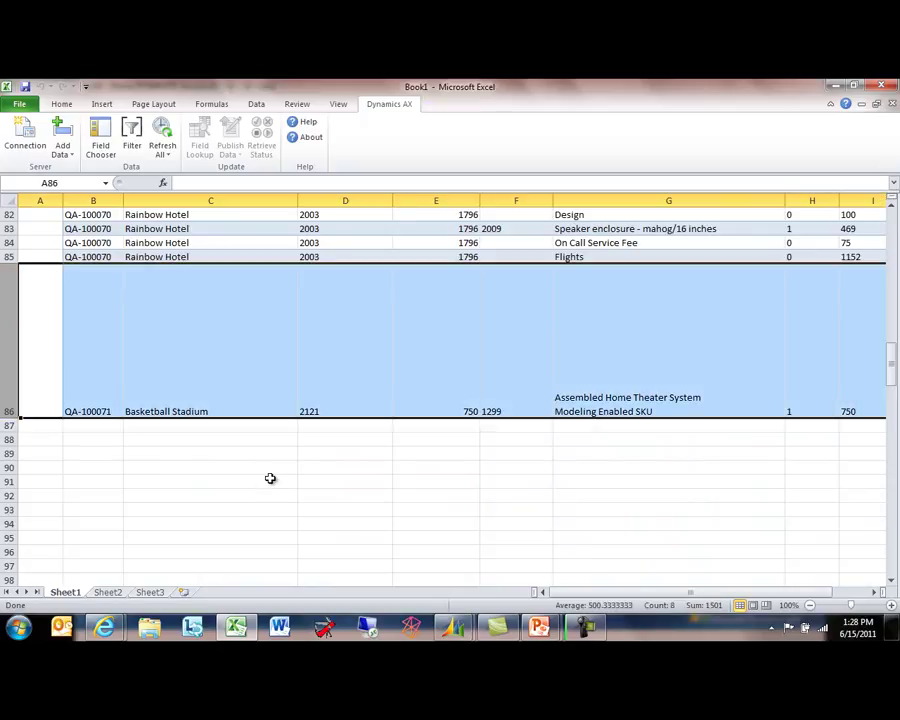
Step: Examine the quotation line rows from the last quotation back to the first, across all columns including Net amount
{"action": "scroll", "coordinate": [308, 418], "scroll_direction": "up", "scroll_amount": 8}
{"action": "scroll", "coordinate": [303, 415], "scroll_direction": "up", "scroll_amount": 12}
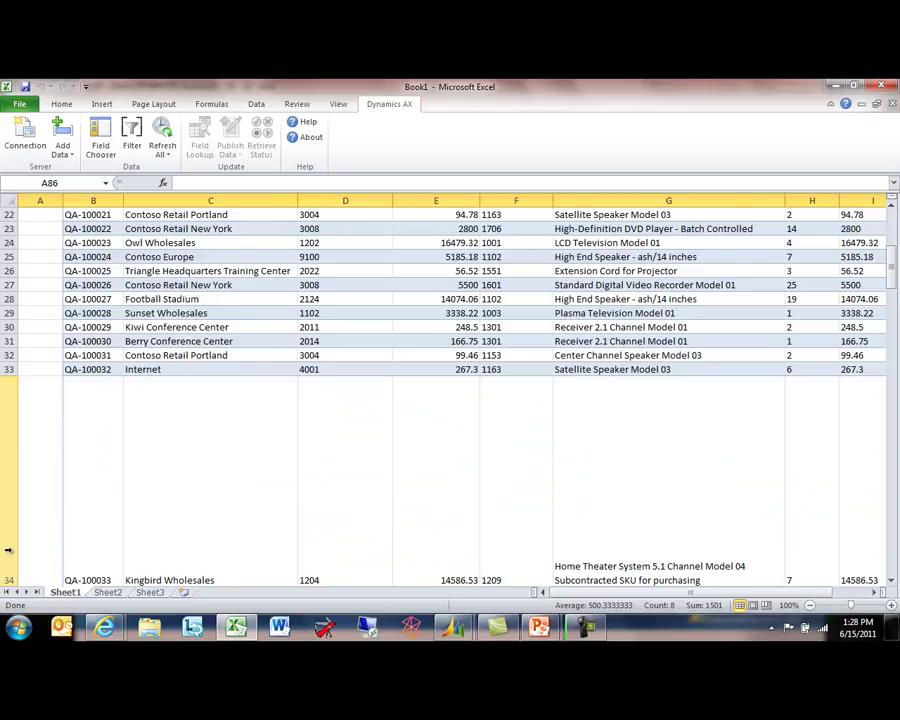
{"action": "scroll", "coordinate": [7, 549], "scroll_direction": "down", "scroll_amount": 1}
{"action": "left_click", "coordinate": [645, 497]}
{"action": "key", "text": "Right"}
{"action": "key", "text": "Right"}
{"action": "key", "text": "Right"}
{"action": "key", "text": "Right"}
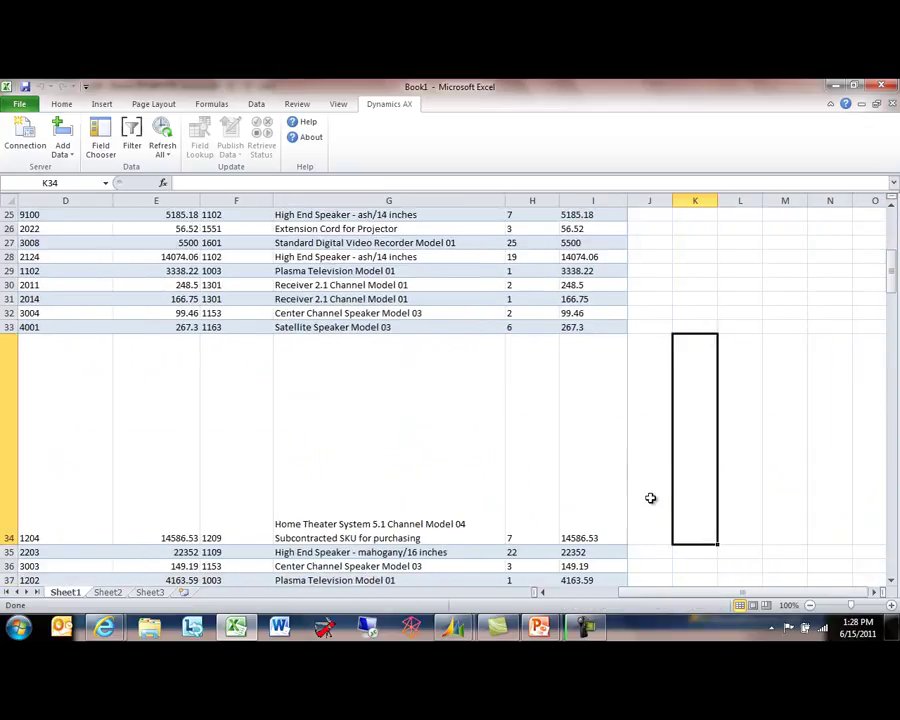
{"action": "key", "text": "Left"}
{"action": "key", "text": "Left"}
{"action": "key", "text": "Up"}
{"action": "key", "text": "Up"}
{"action": "key", "text": "Up"}
{"action": "key", "text": "Up"}
{"action": "scroll", "coordinate": [665, 486], "scroll_direction": "up", "scroll_amount": 3}
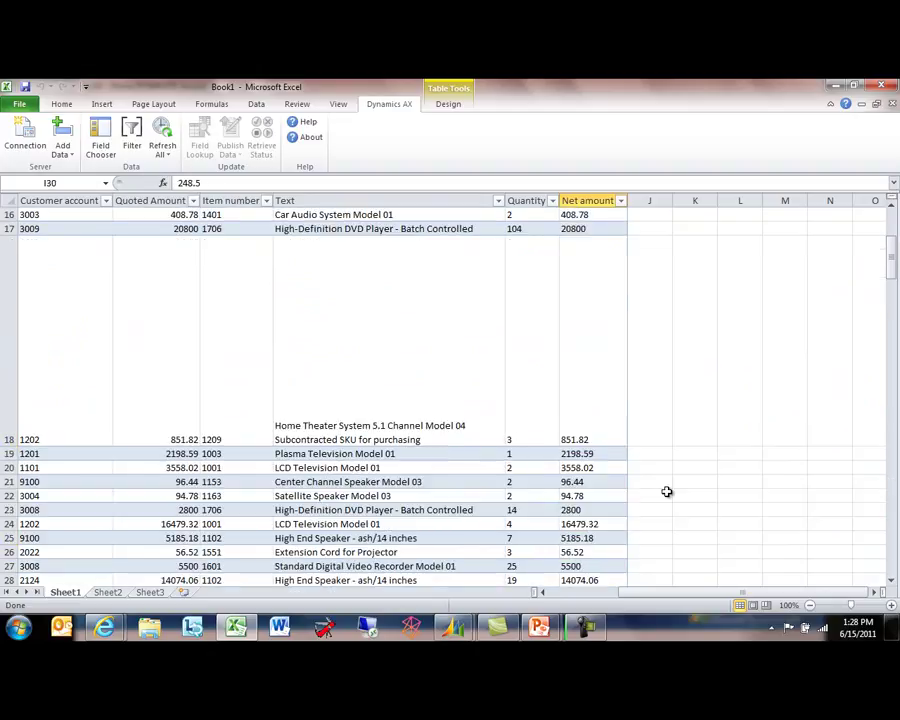
{"action": "scroll", "coordinate": [665, 486], "scroll_direction": "up", "scroll_amount": 5}
{"action": "left_click", "coordinate": [460, 341]}
{"action": "key", "text": "Left"}
{"action": "key", "text": "Left"}
{"action": "key", "text": "Left"}
{"action": "key", "text": "Left"}
{"action": "key", "text": "Left"}
{"action": "key", "text": "Left"}
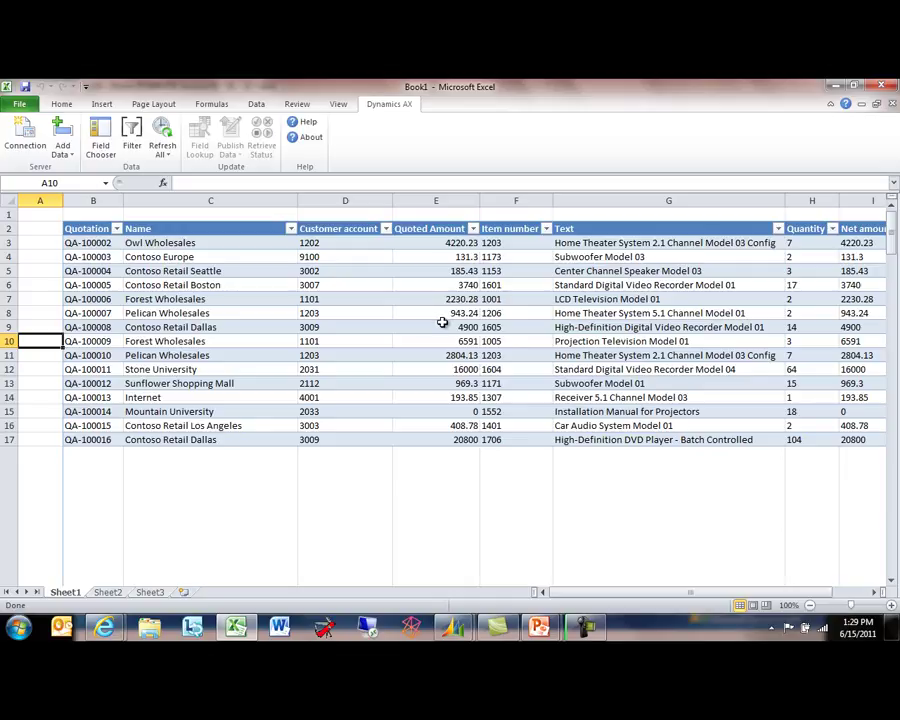
{"action": "left_click", "coordinate": [442, 323]}
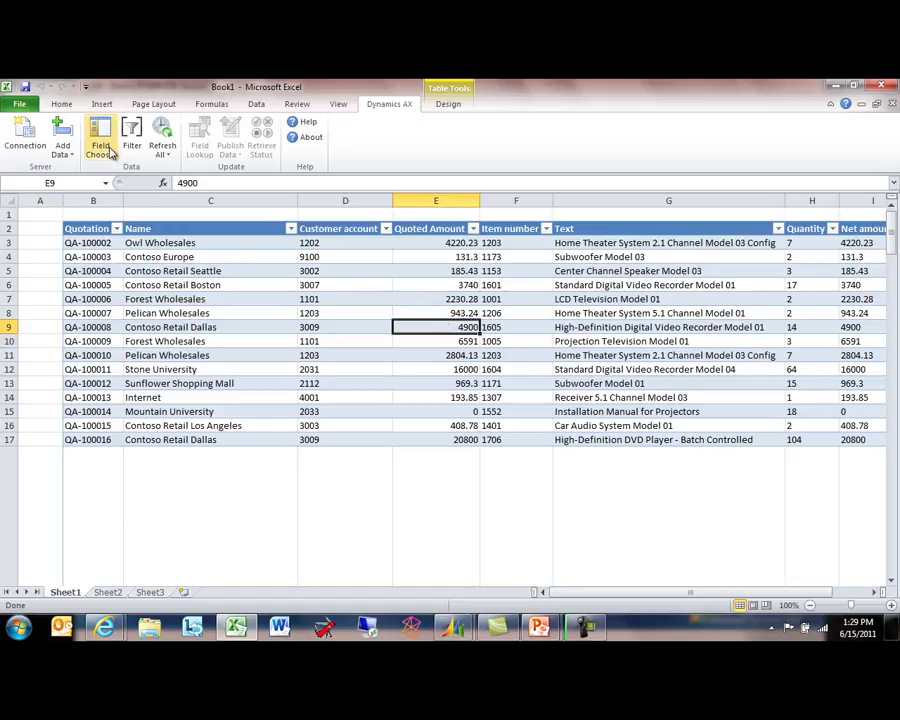
{"action": "left_click", "coordinate": [62, 155]}
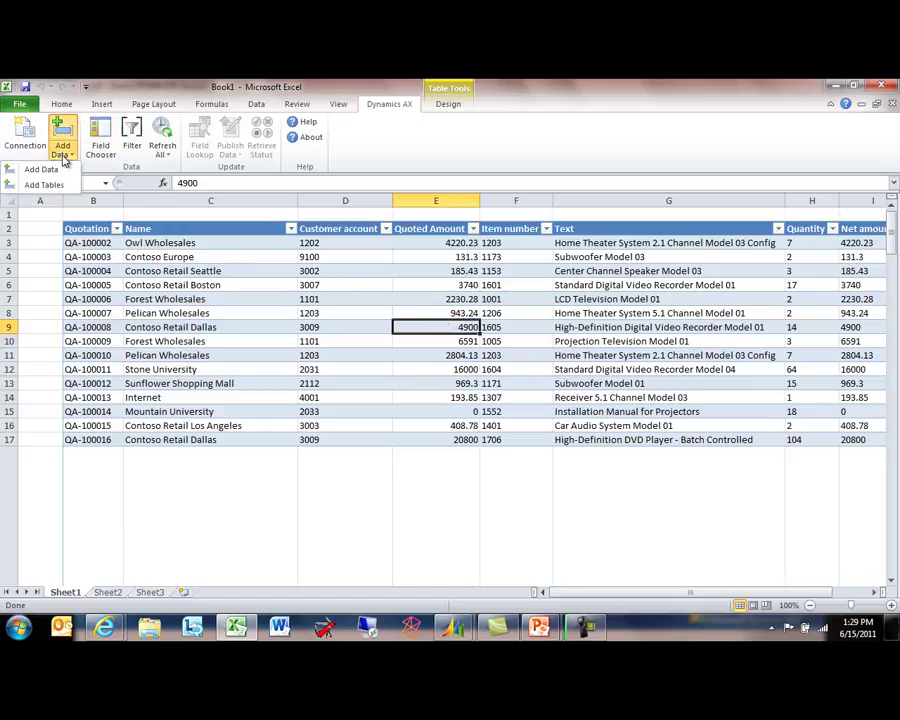
{"action": "left_click", "coordinate": [102, 104]}
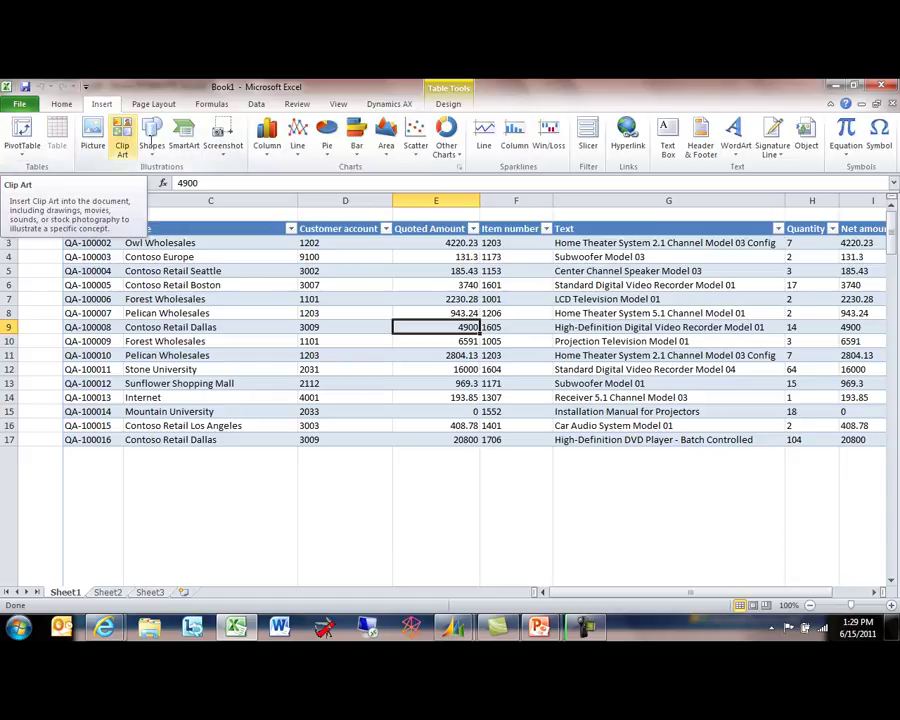
{"action": "left_click", "coordinate": [478, 383]}
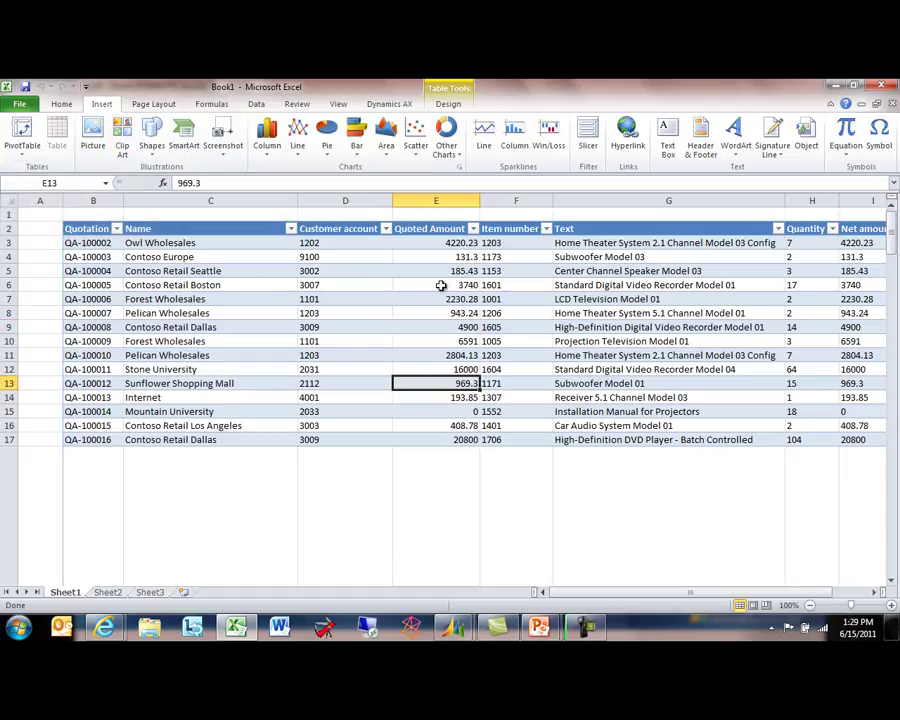
{"action": "left_click", "coordinate": [386, 104]}
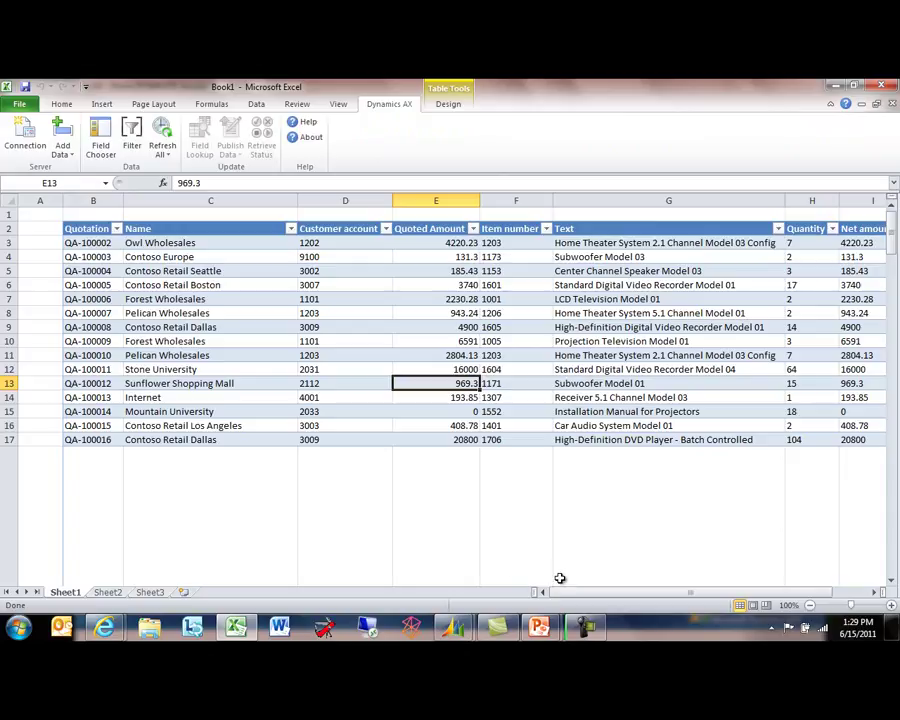
Step: Switch to the open PowerPoint presentation
{"action": "left_click", "coordinate": [556, 632]}
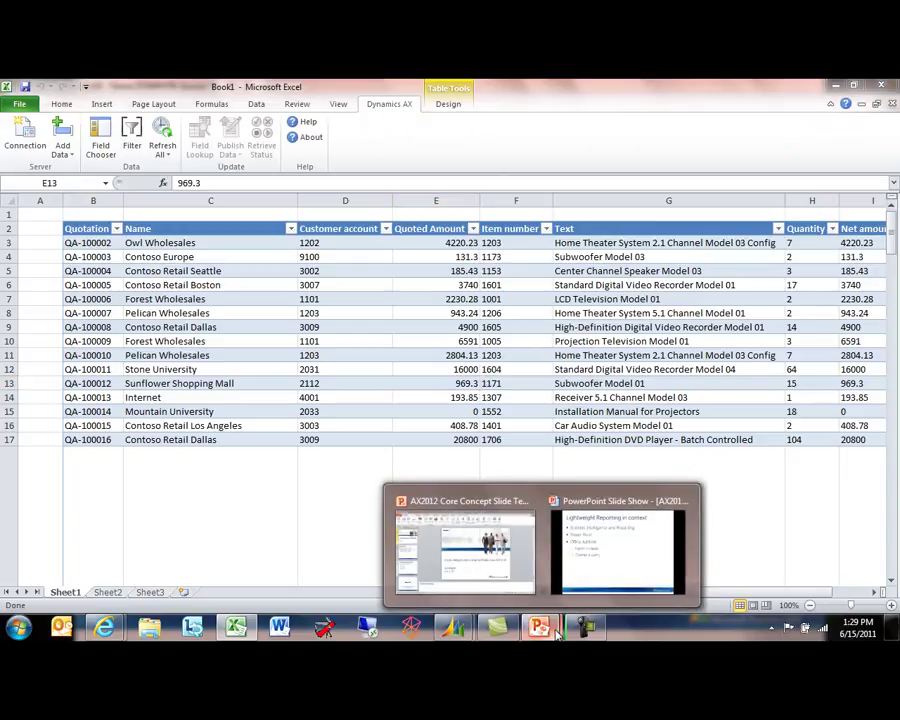